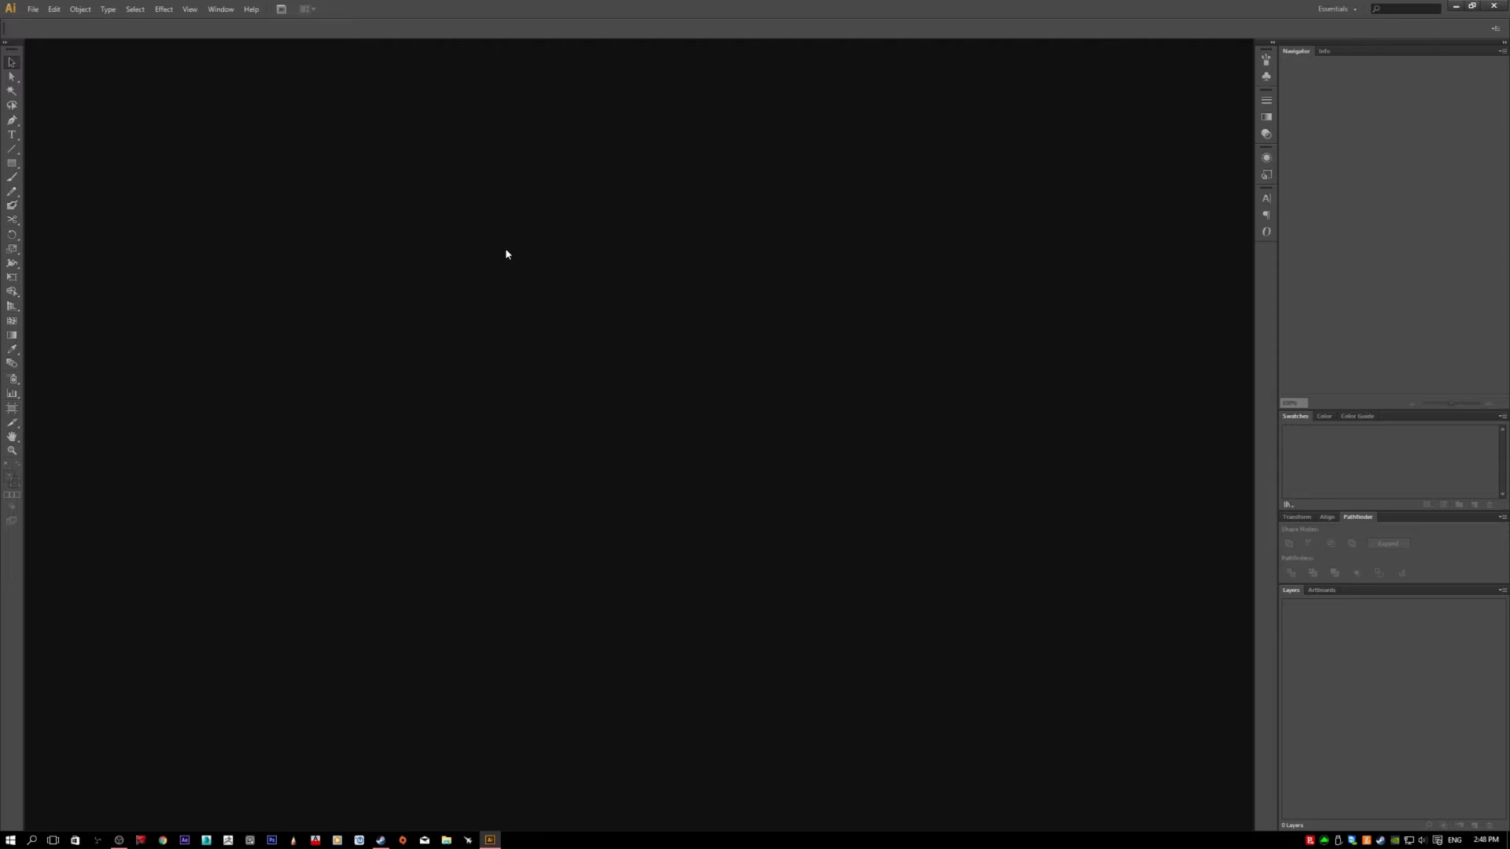
Step: Start a new document and set its page size to A4
left_click(29, 11)
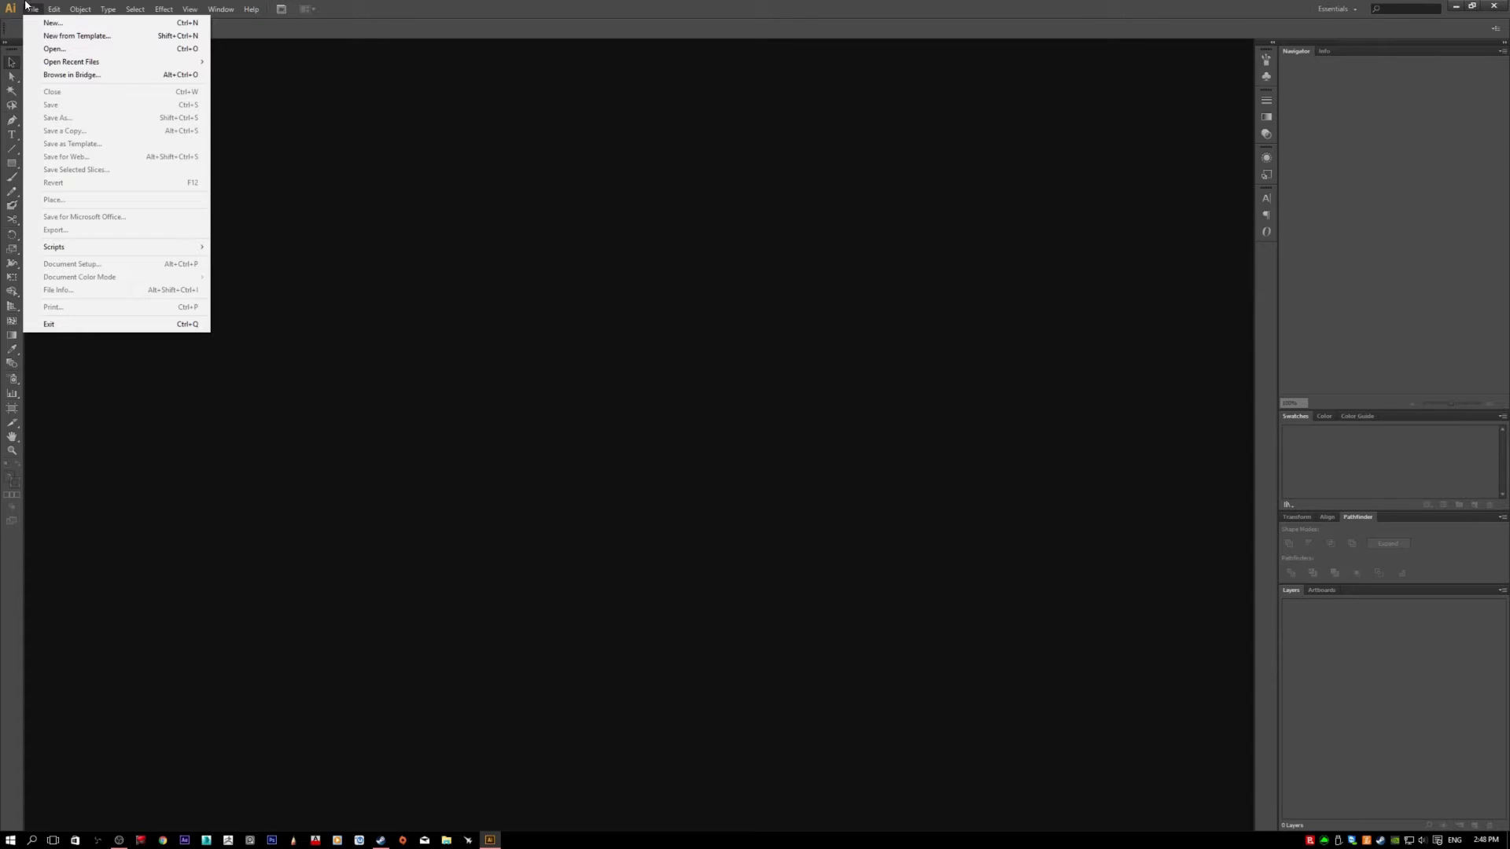
left_click(44, 22)
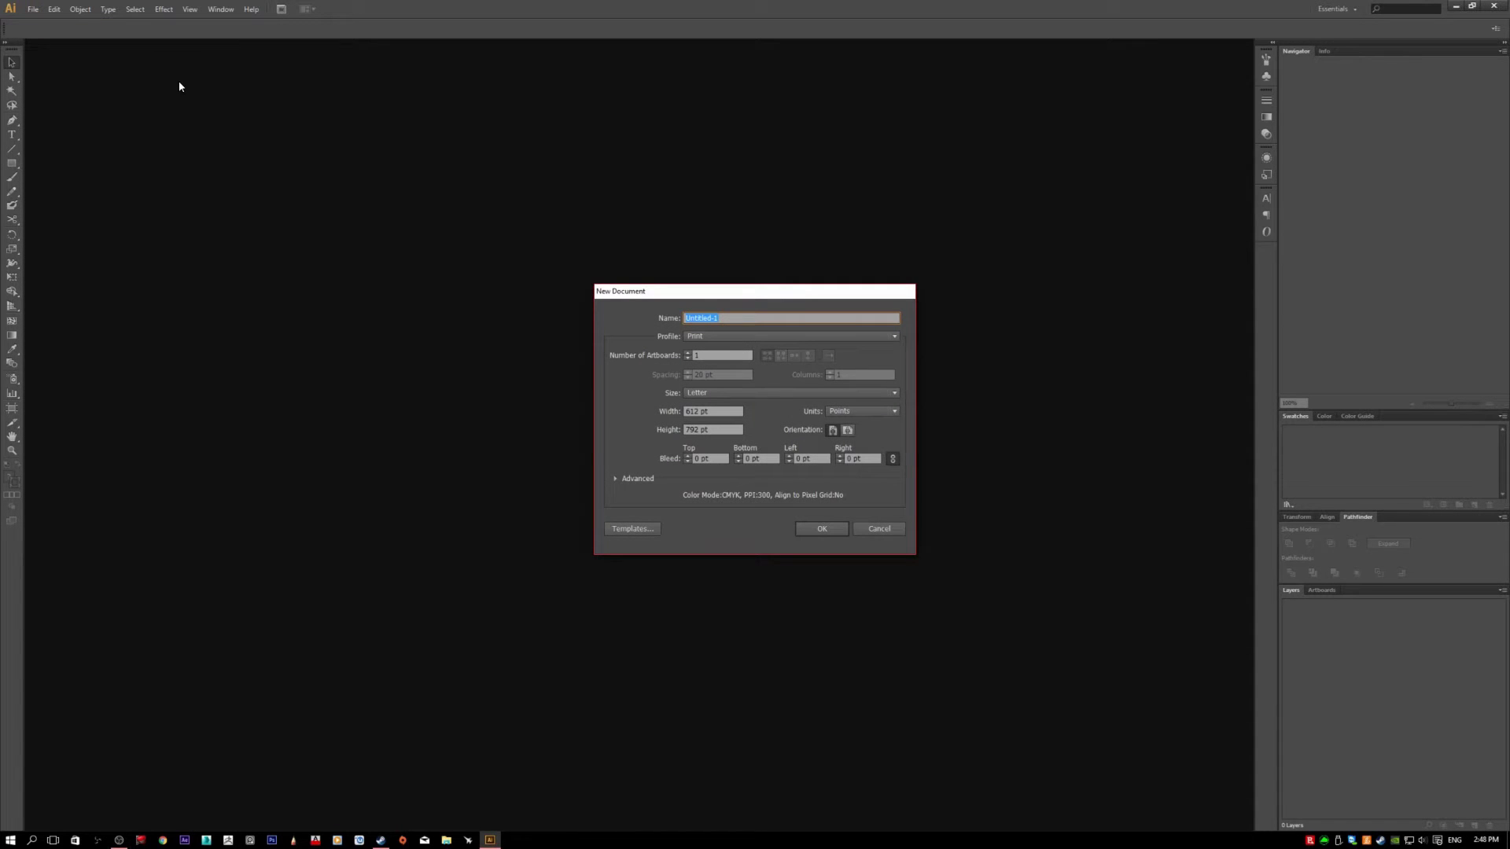
left_click_drag(724, 297, 598, 232)
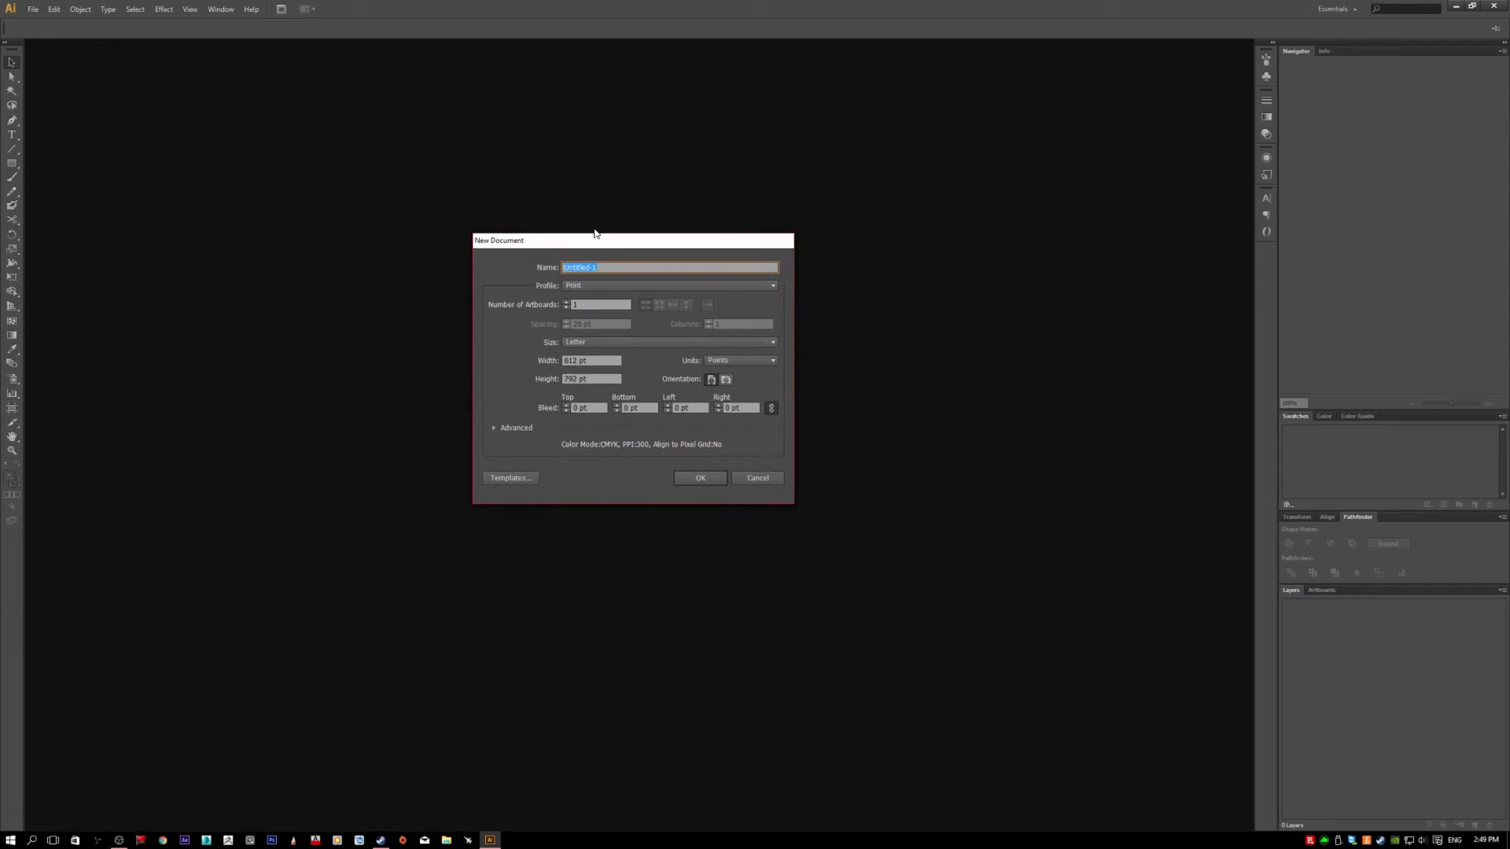
left_click(615, 267)
double_click(615, 269)
left_click(580, 340)
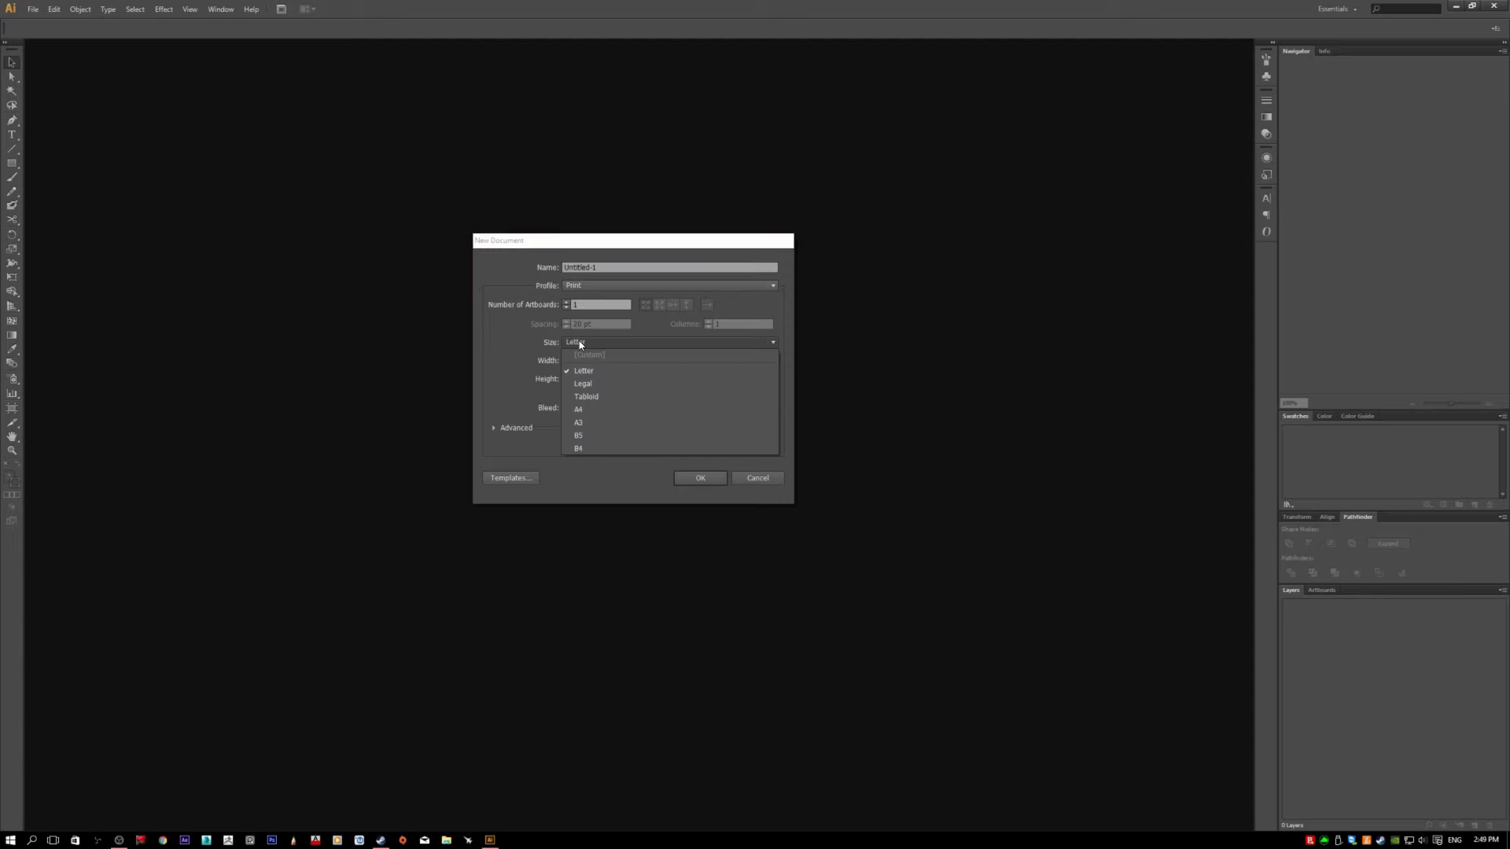
left_click(629, 409)
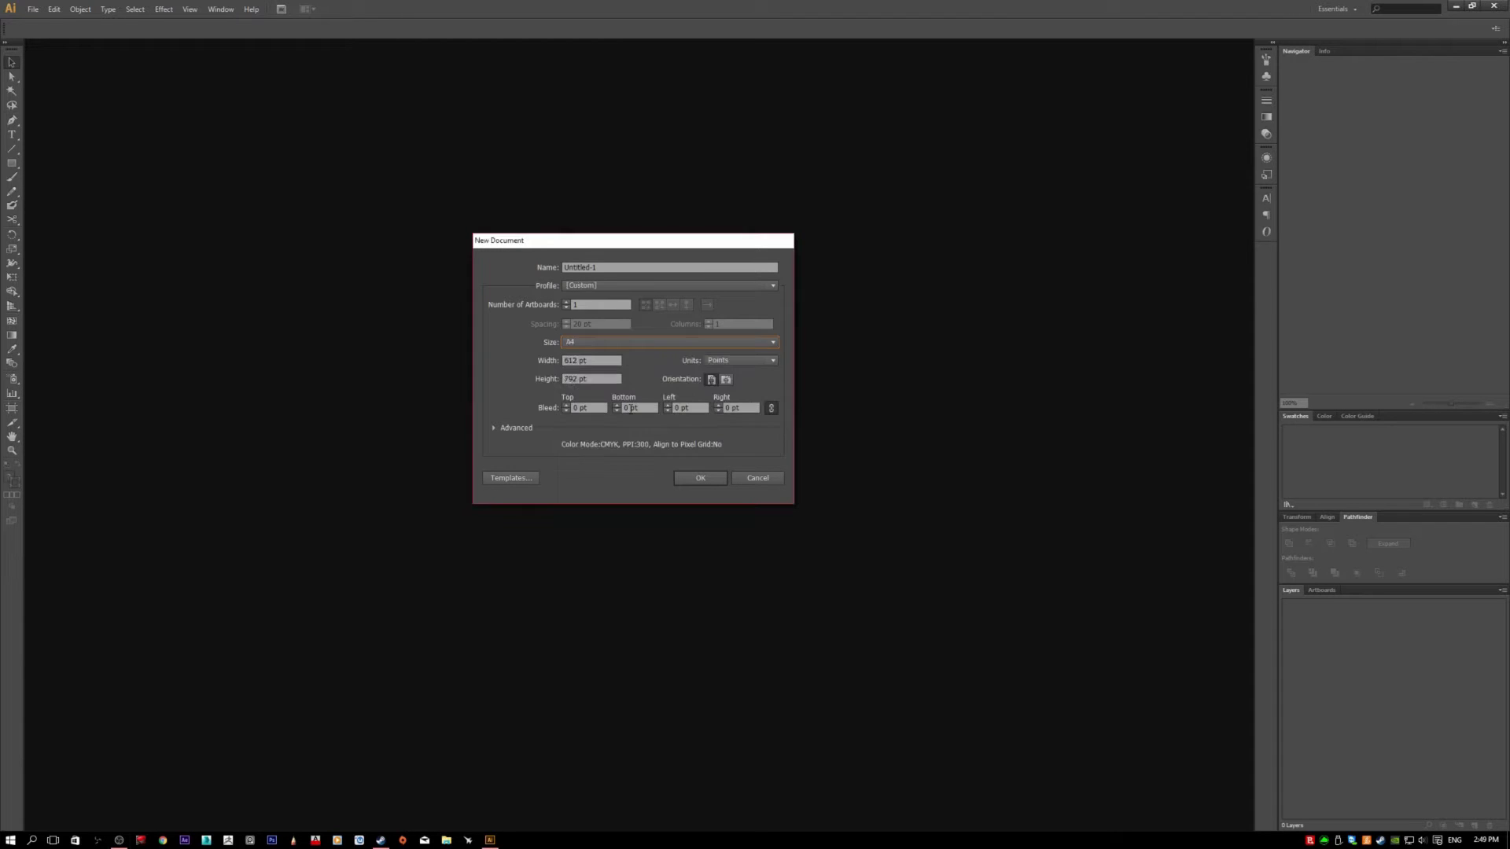
left_click(607, 342)
left_click(573, 419)
left_click(605, 341)
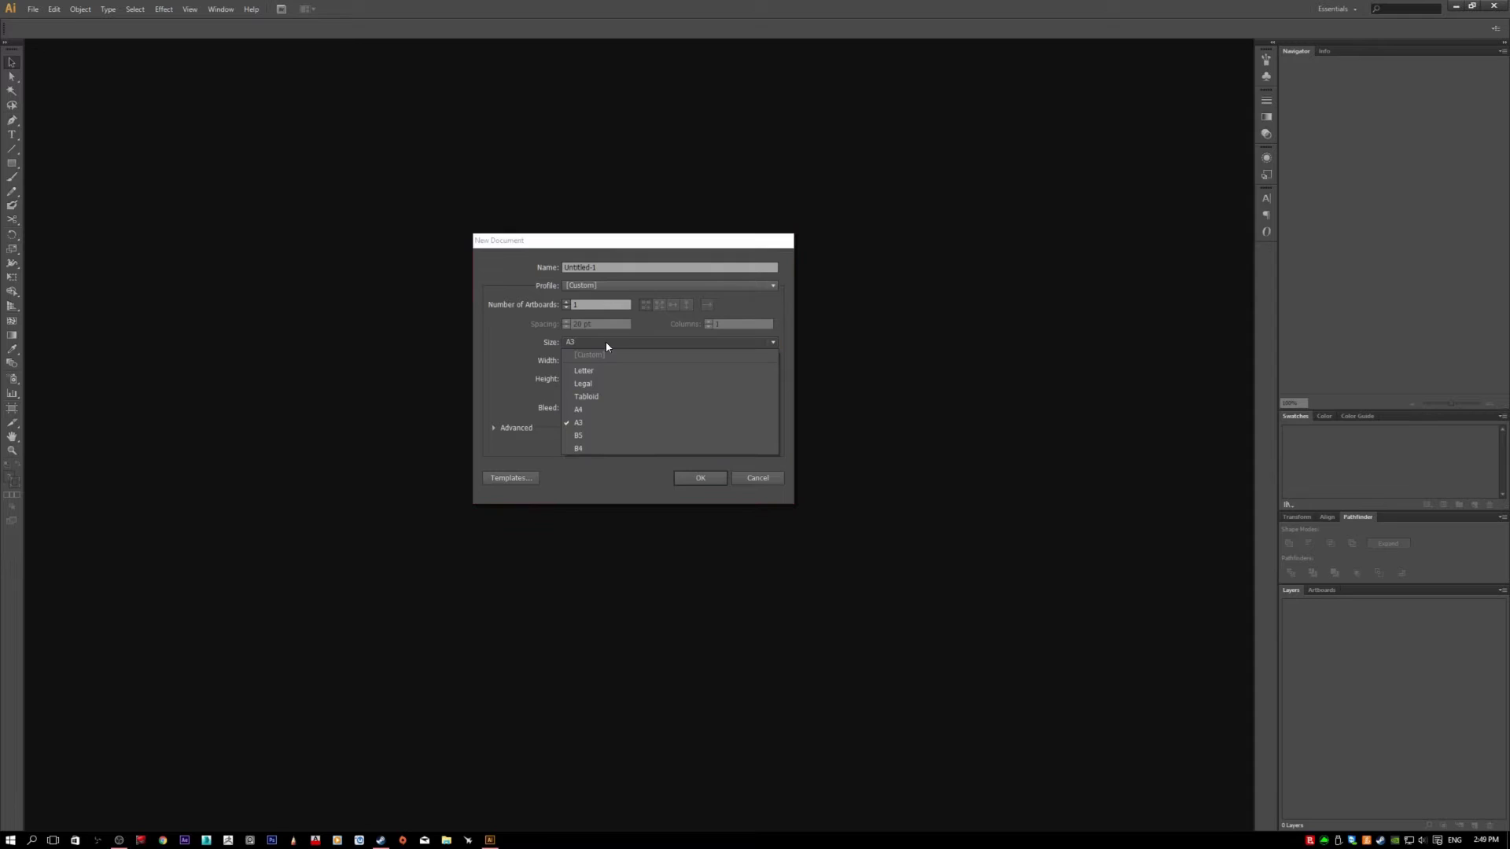
left_click(579, 410)
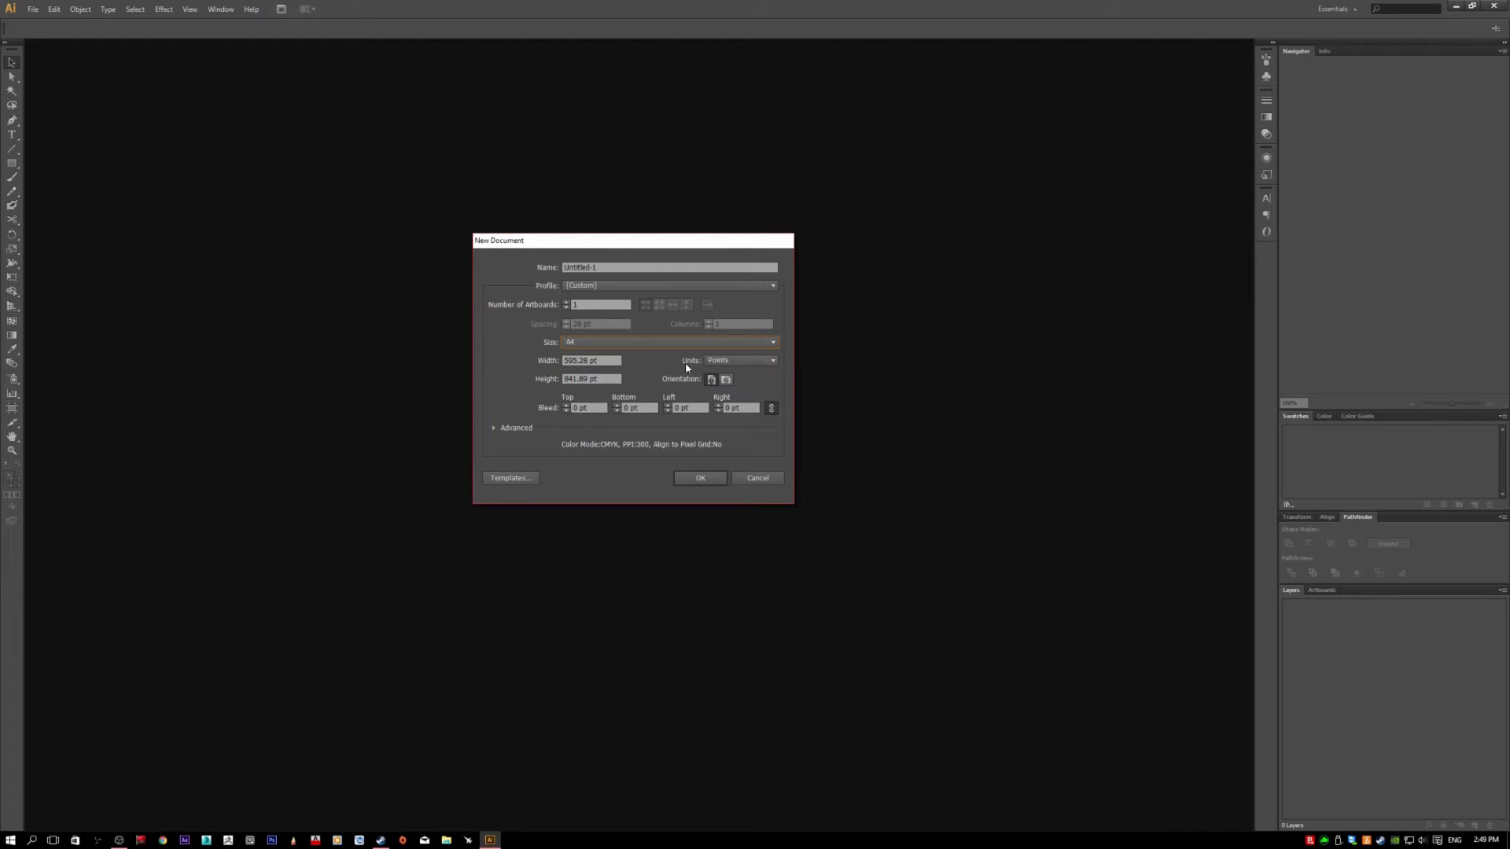
Step: Set the new document's orientation to landscape and create the document
left_click(726, 381)
left_click(713, 381)
left_click(726, 381)
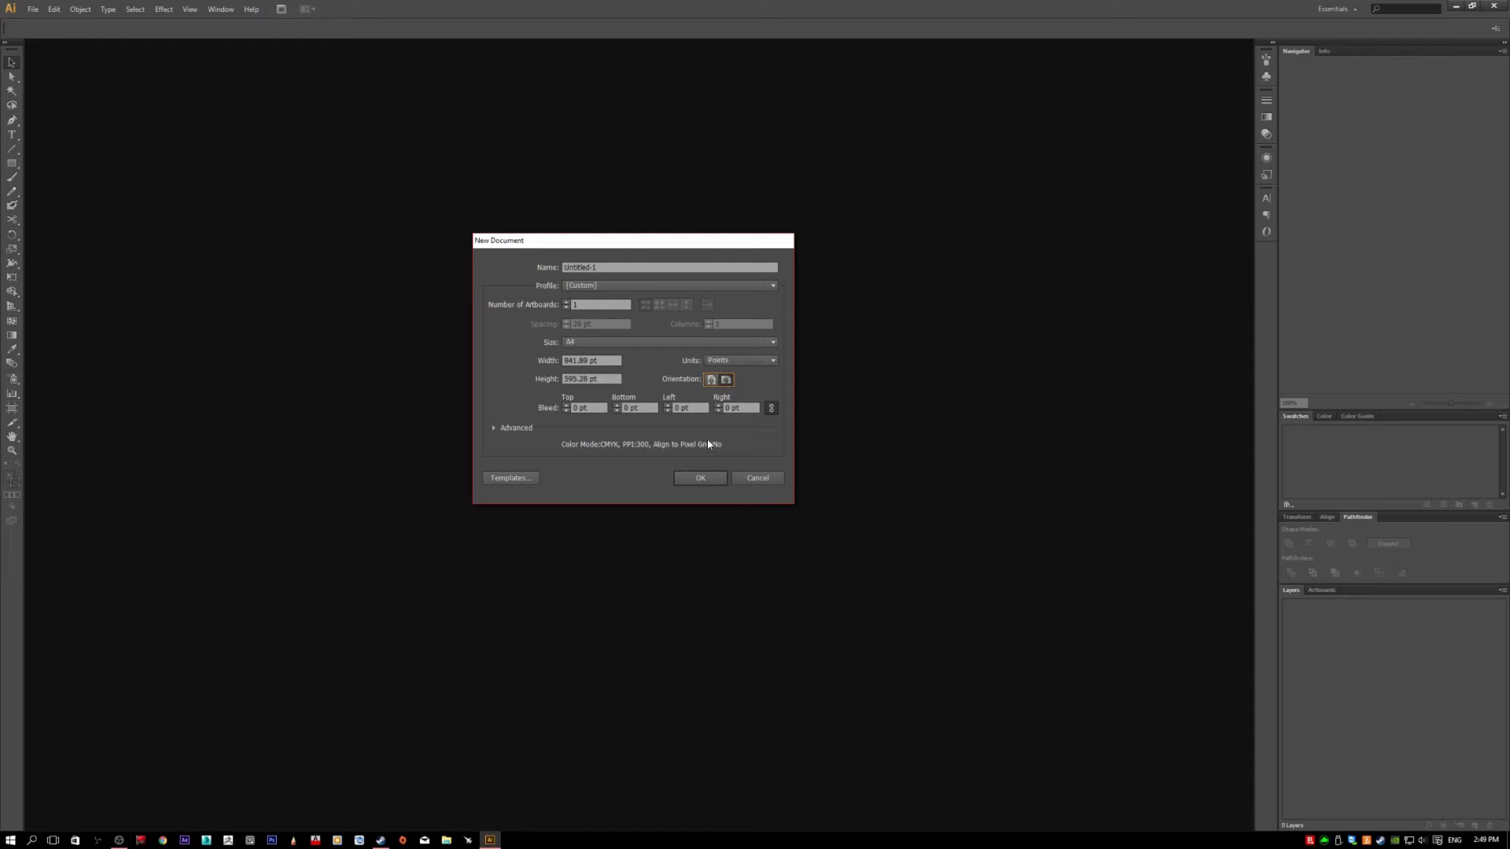
left_click(691, 475)
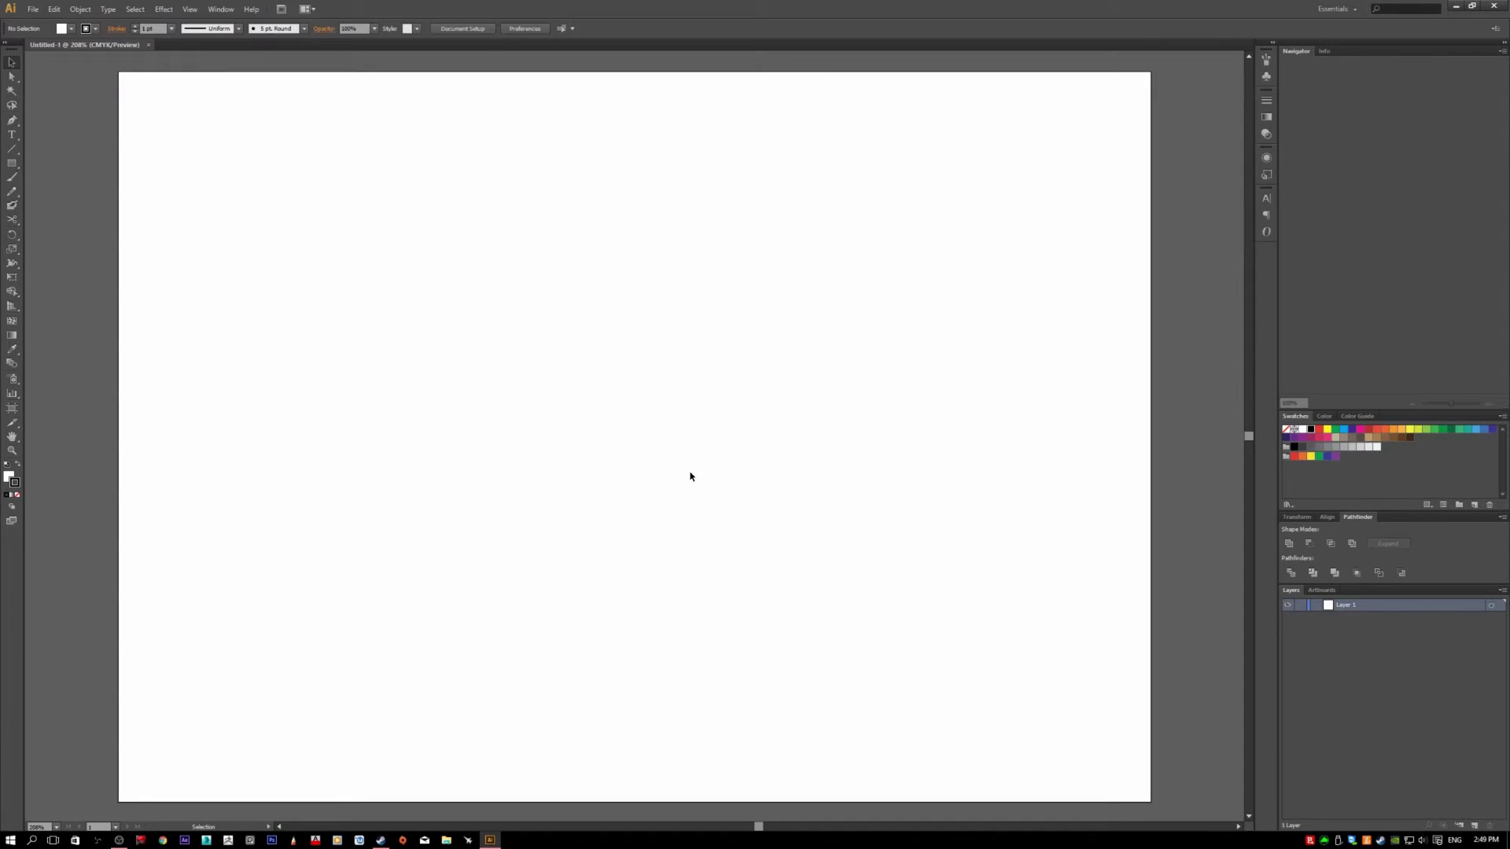
scroll(695, 448, "down", 3)
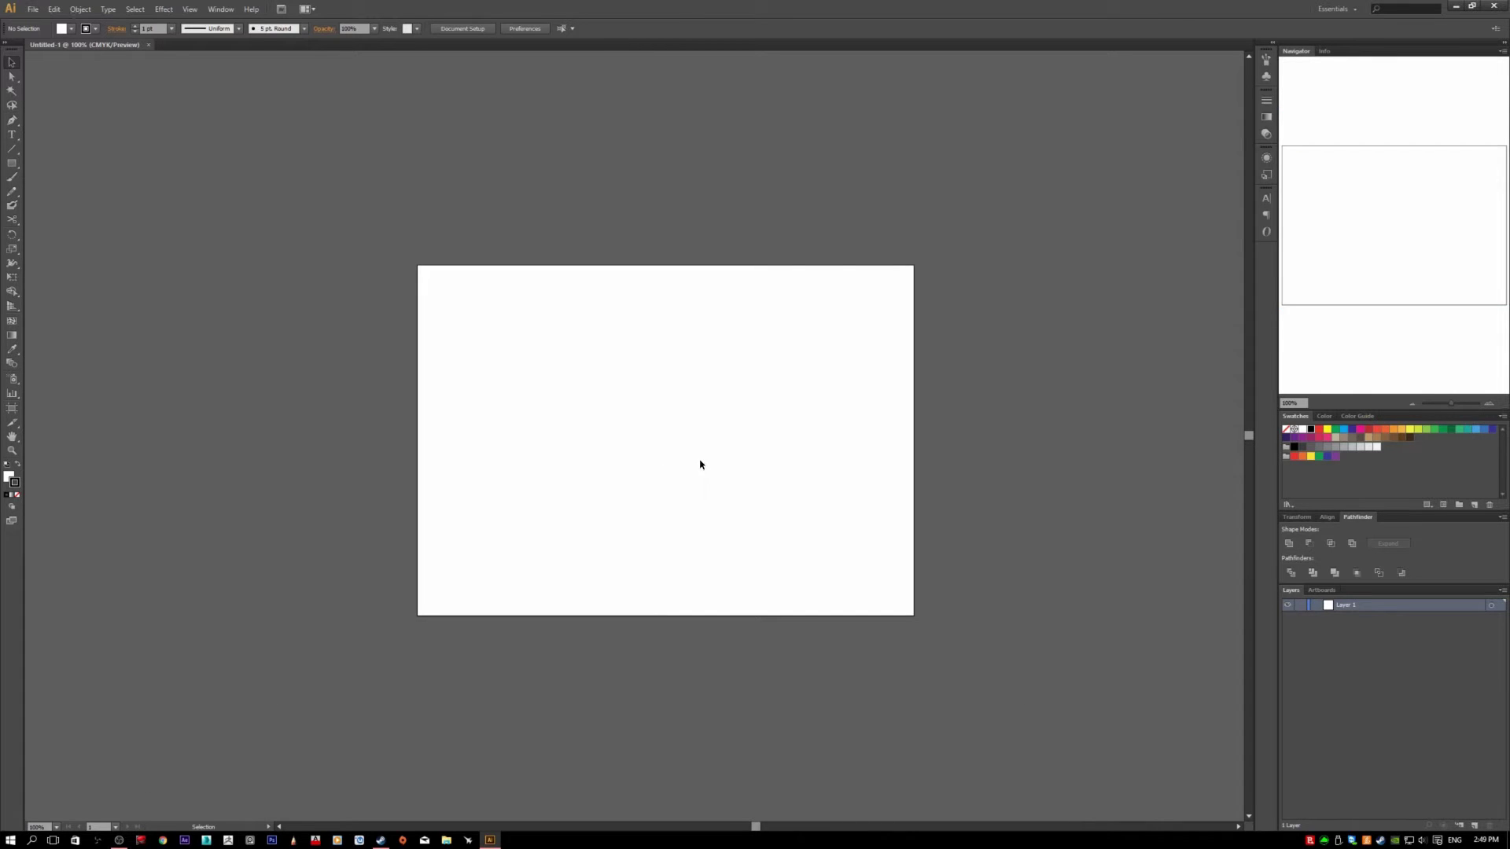
scroll(700, 464, "up", 1)
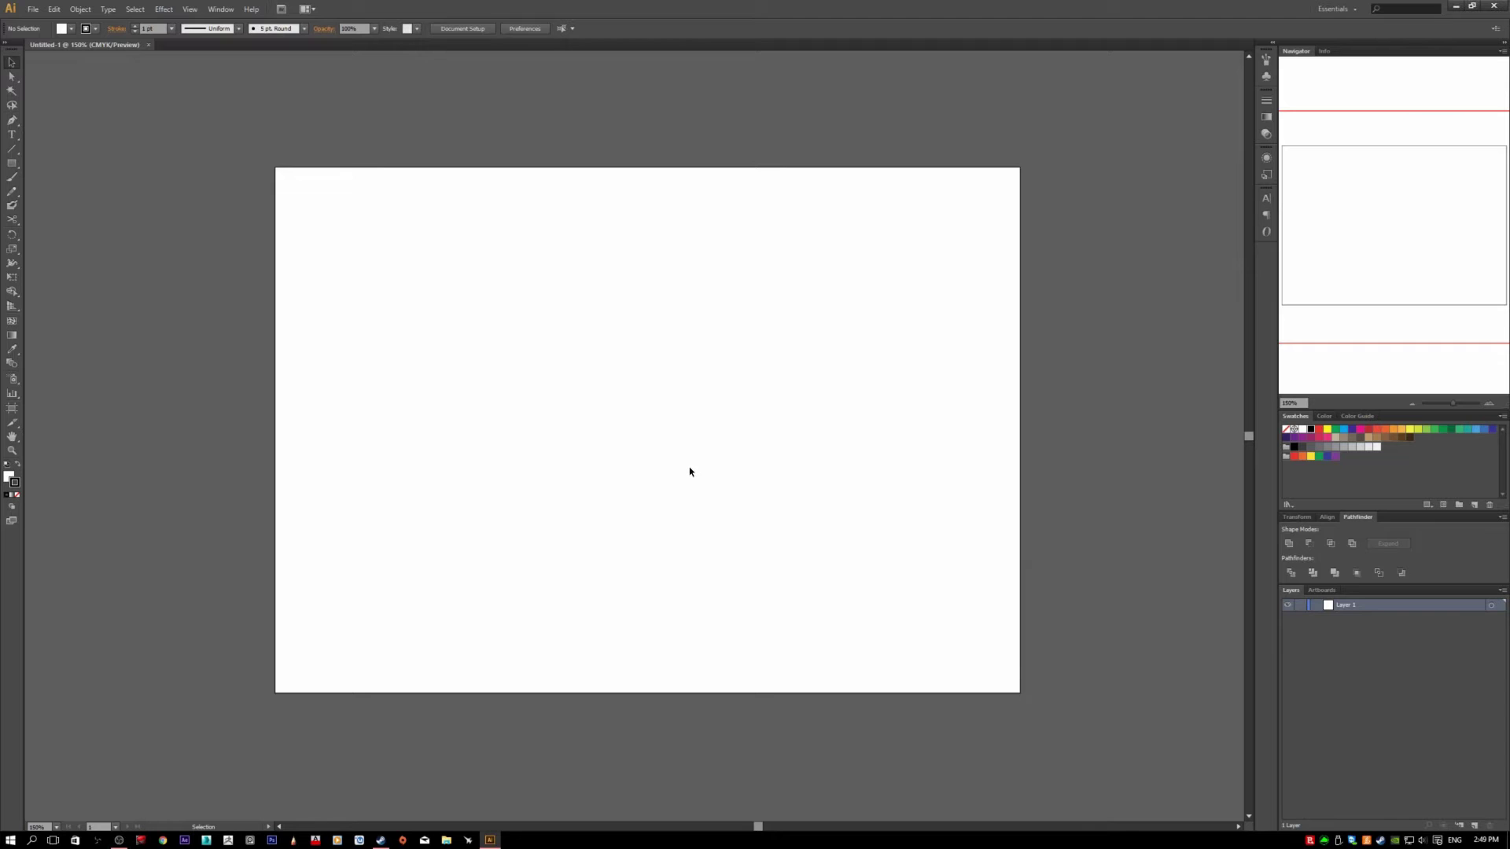
scroll(690, 470, "up", 1)
scroll(689, 470, "down", 1)
scroll(690, 469, "up", 3)
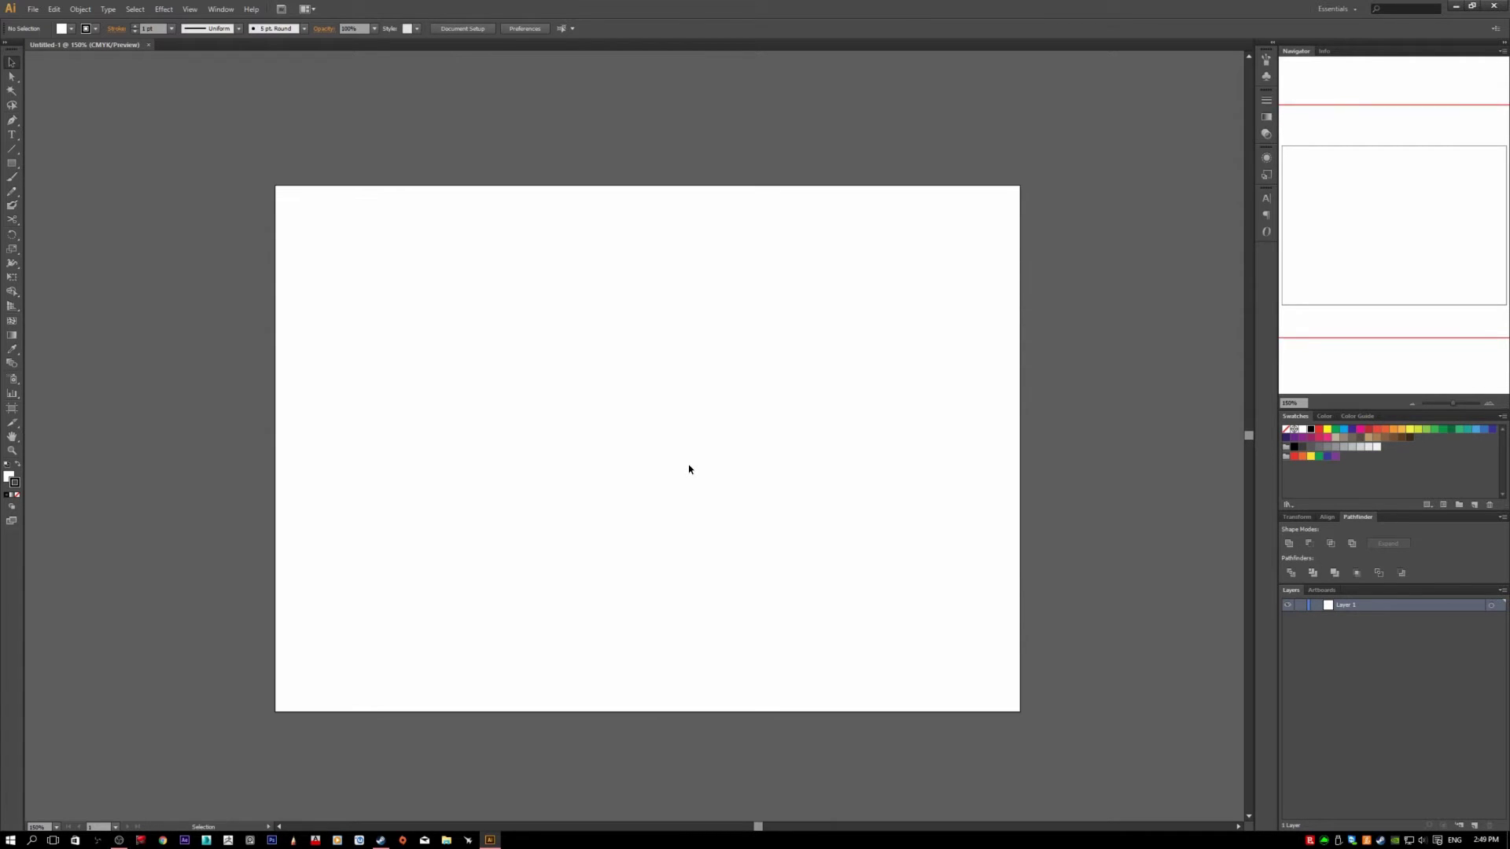
scroll(688, 472, "down", 2)
scroll(652, 488, "down", 1)
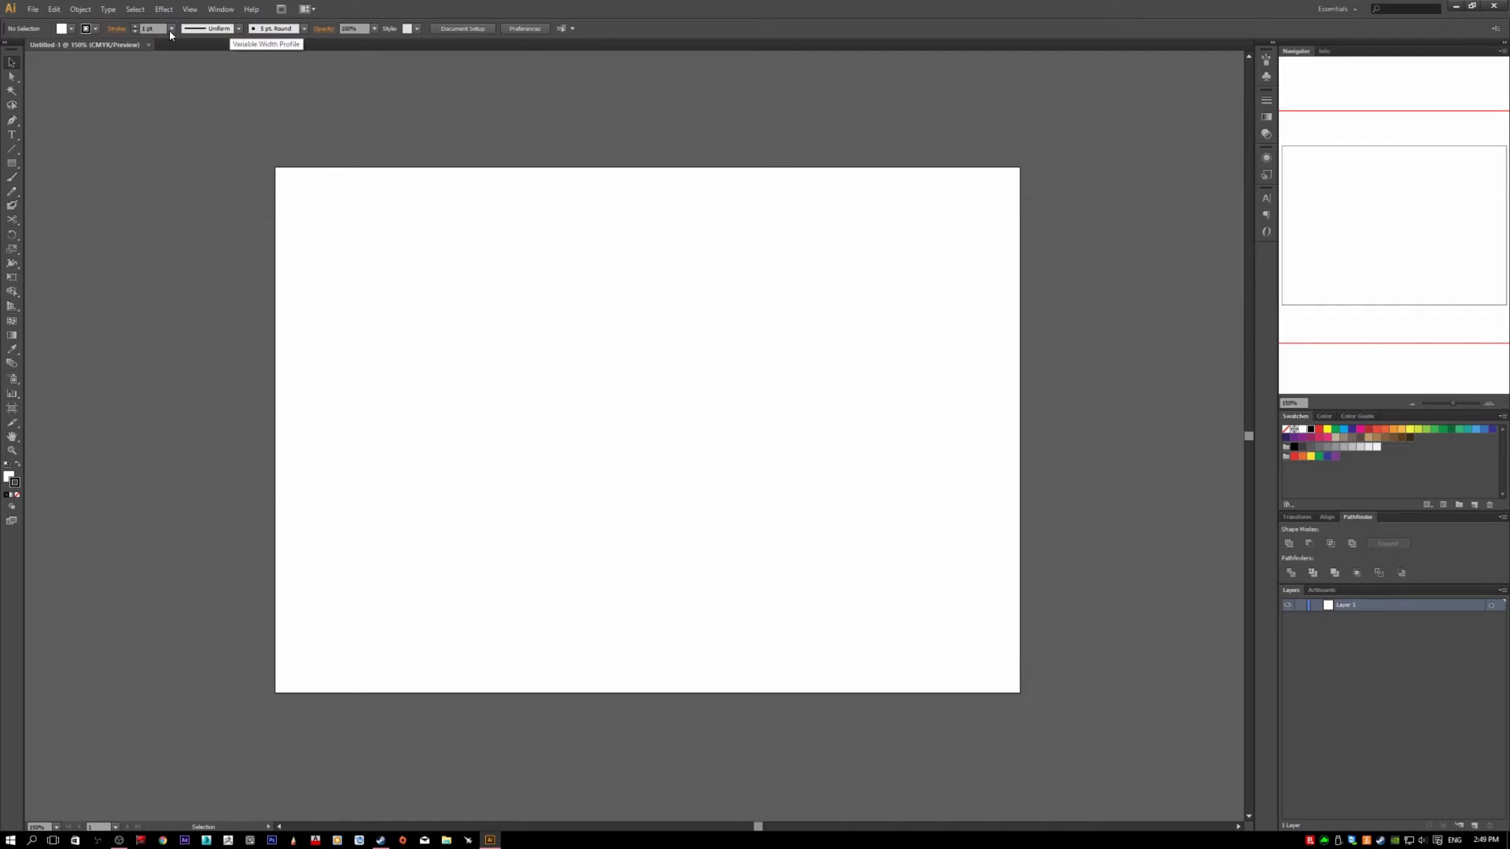
Step: Open the file V MAP.pdf from the Desktop
left_click(31, 9)
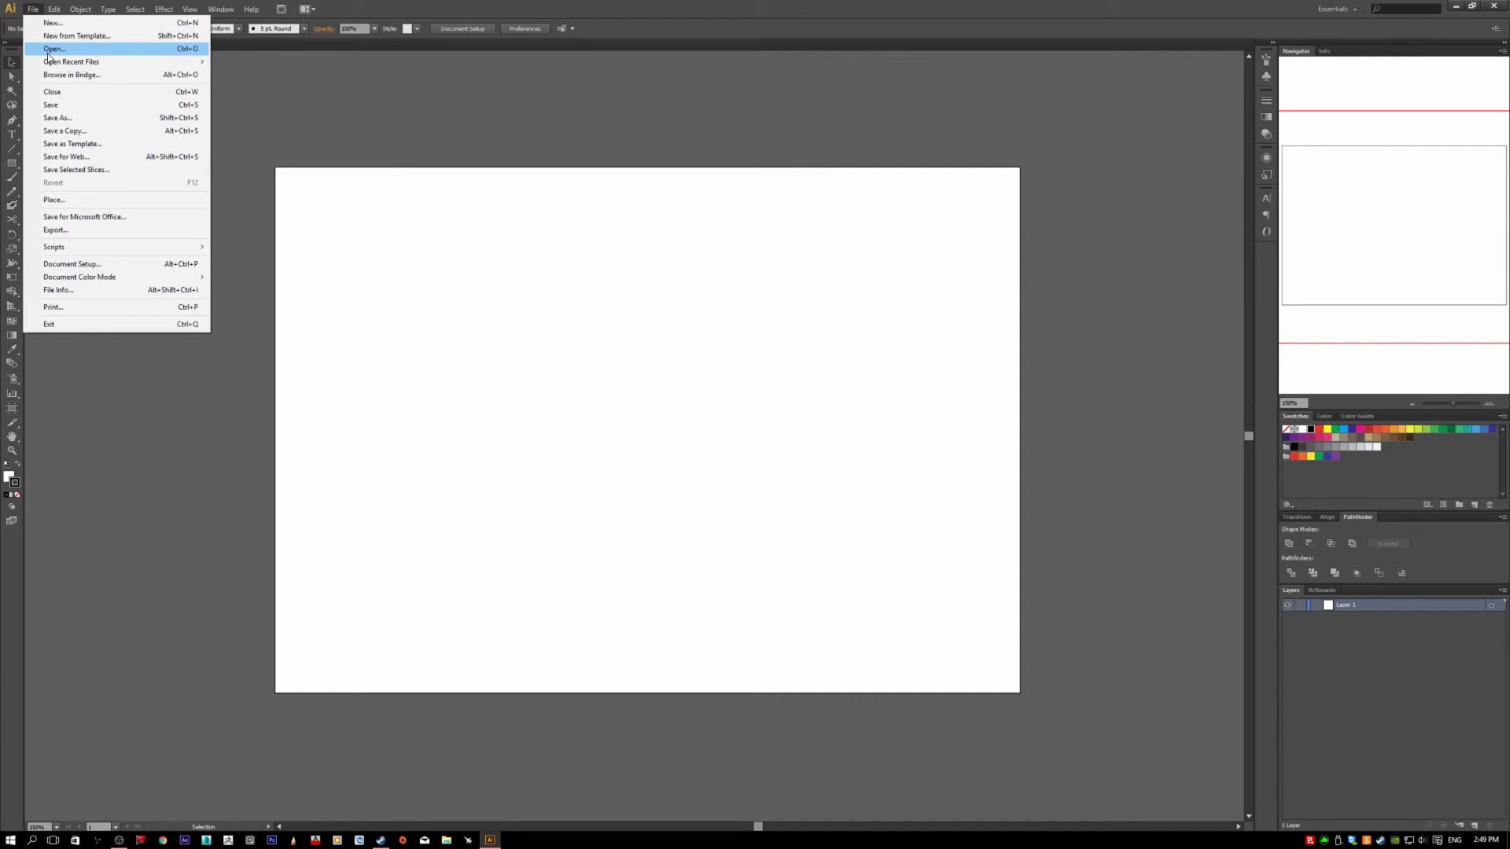
left_click(33, 9)
left_click(33, 9)
left_click(45, 49)
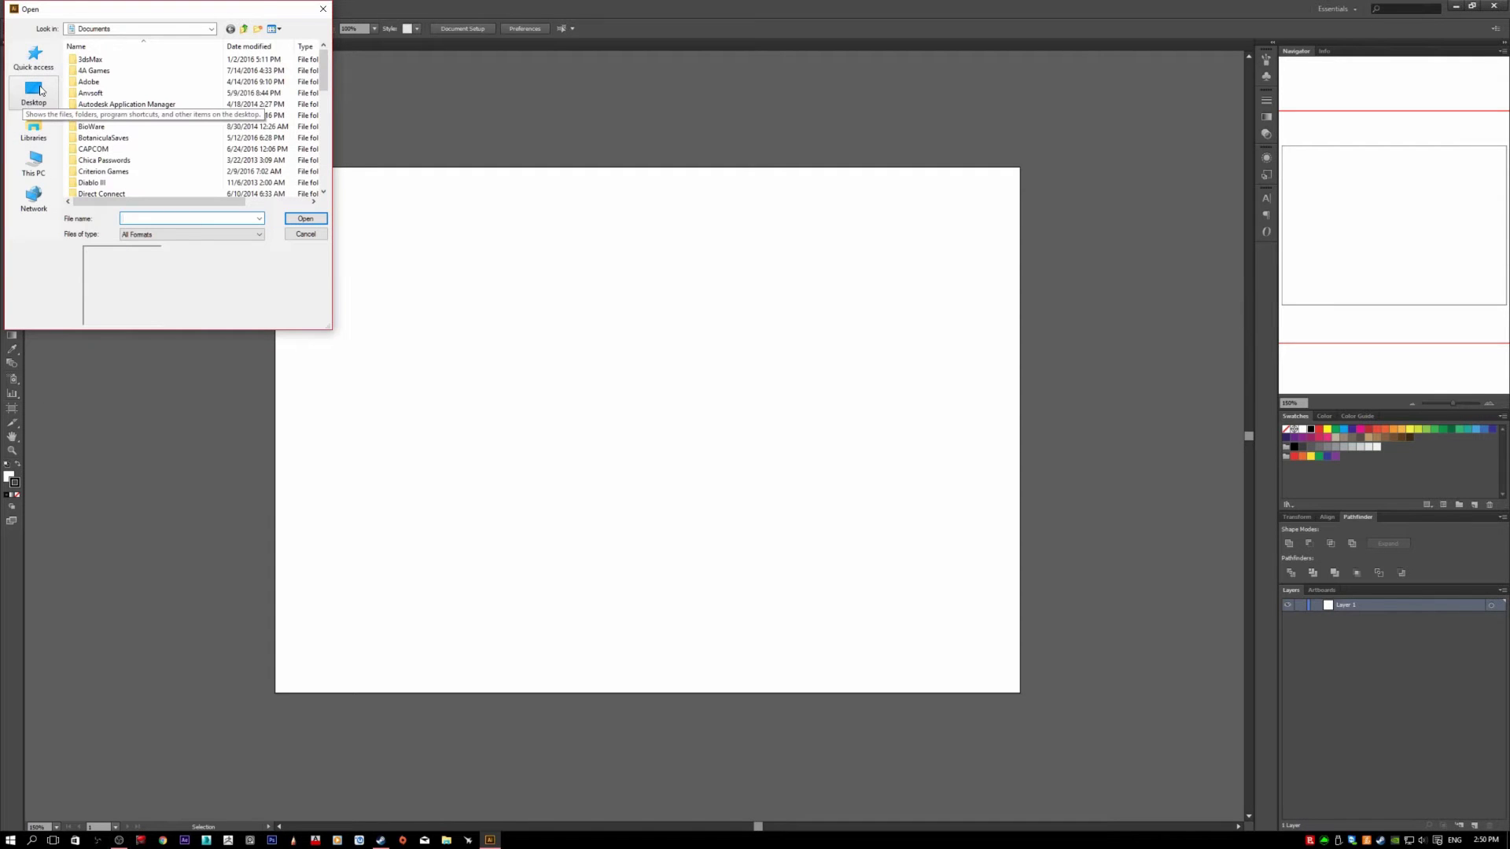
left_click(40, 91)
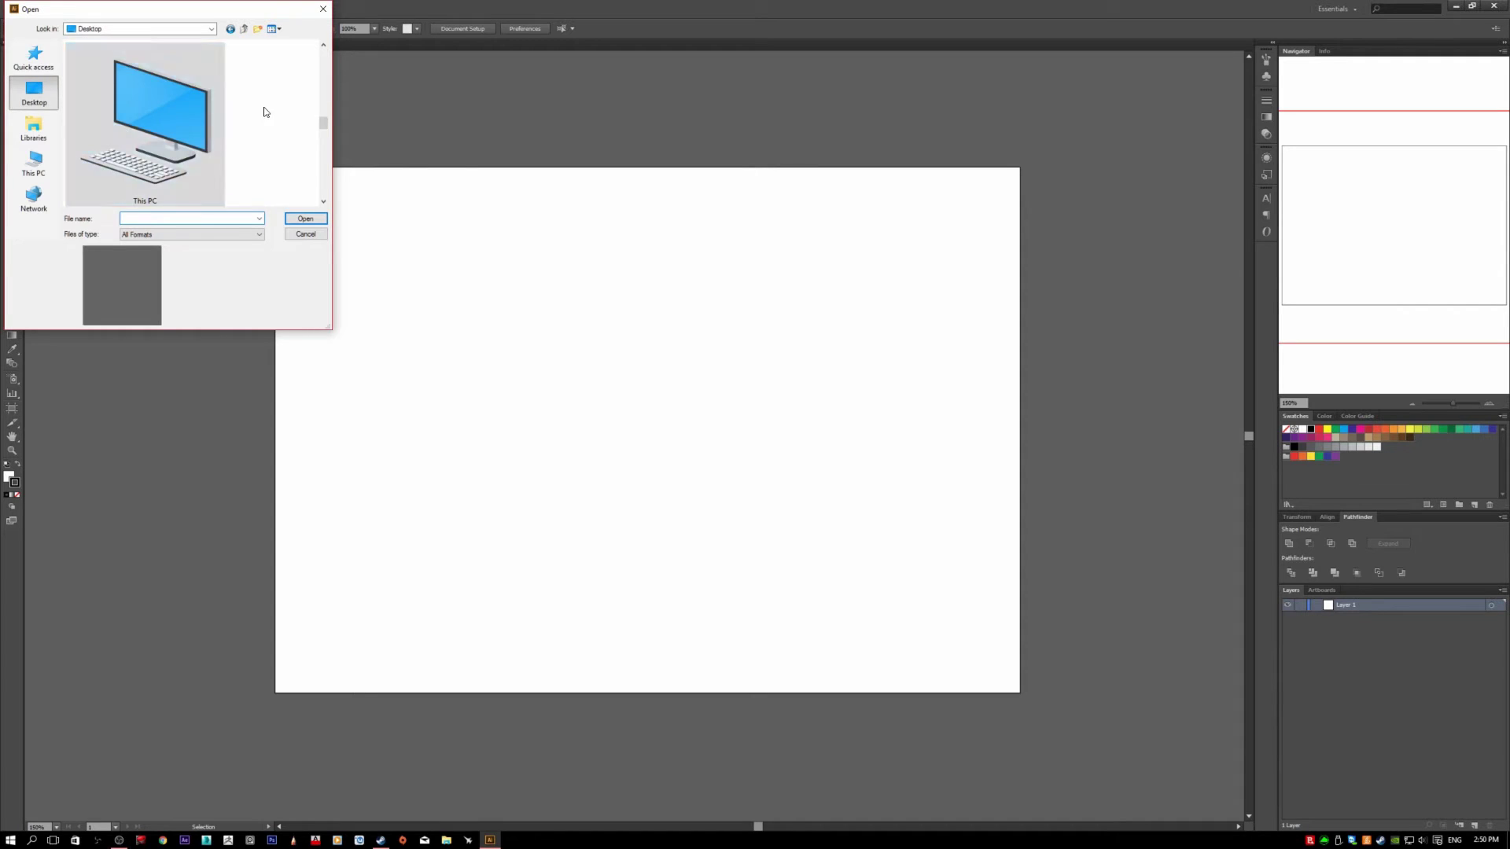
scroll(266, 119, "down", 3)
left_click(163, 86)
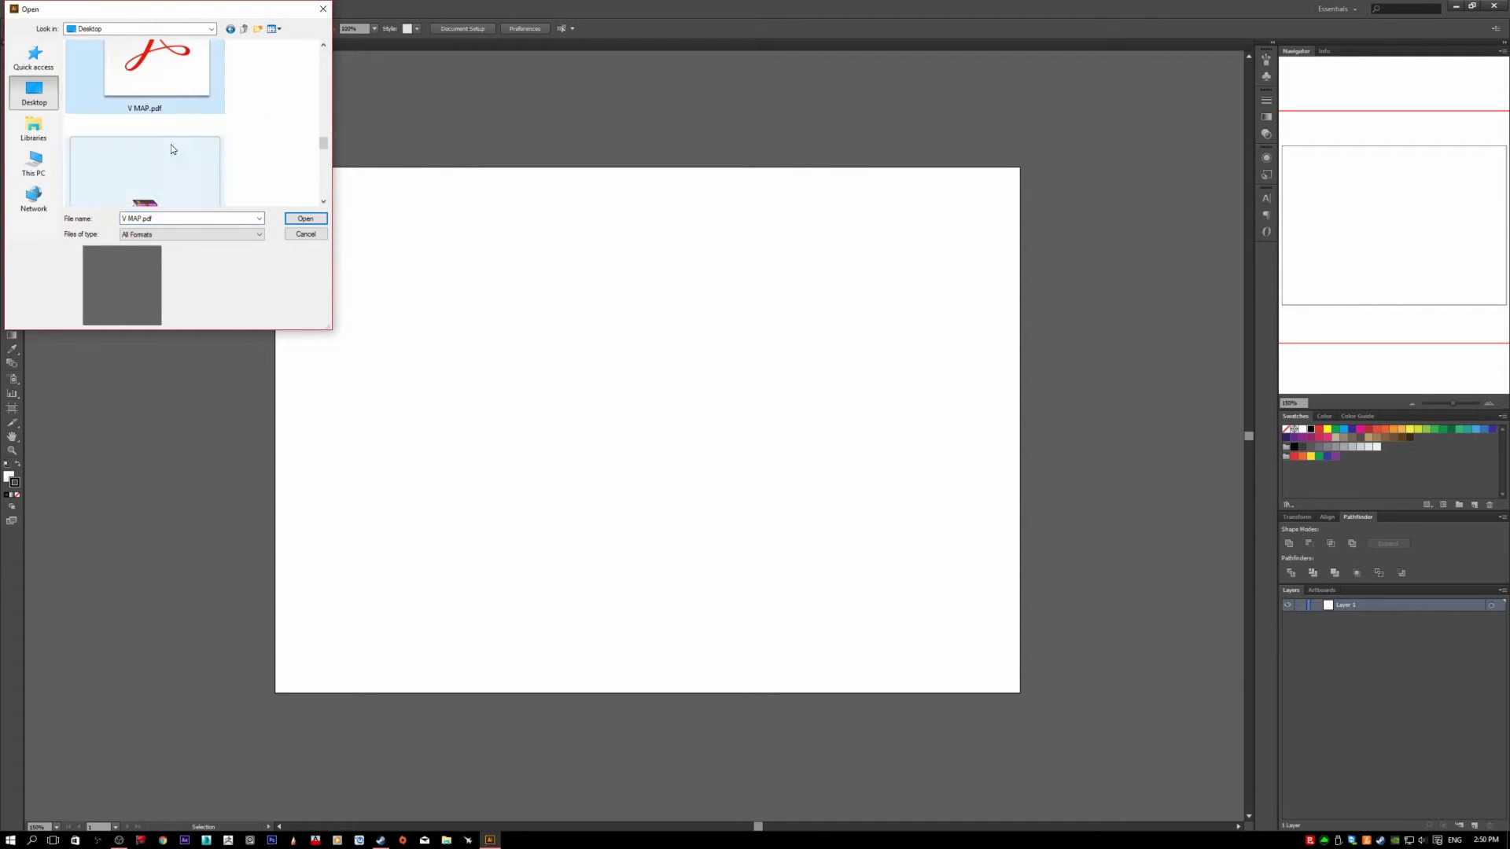
scroll(170, 149, "up", 1)
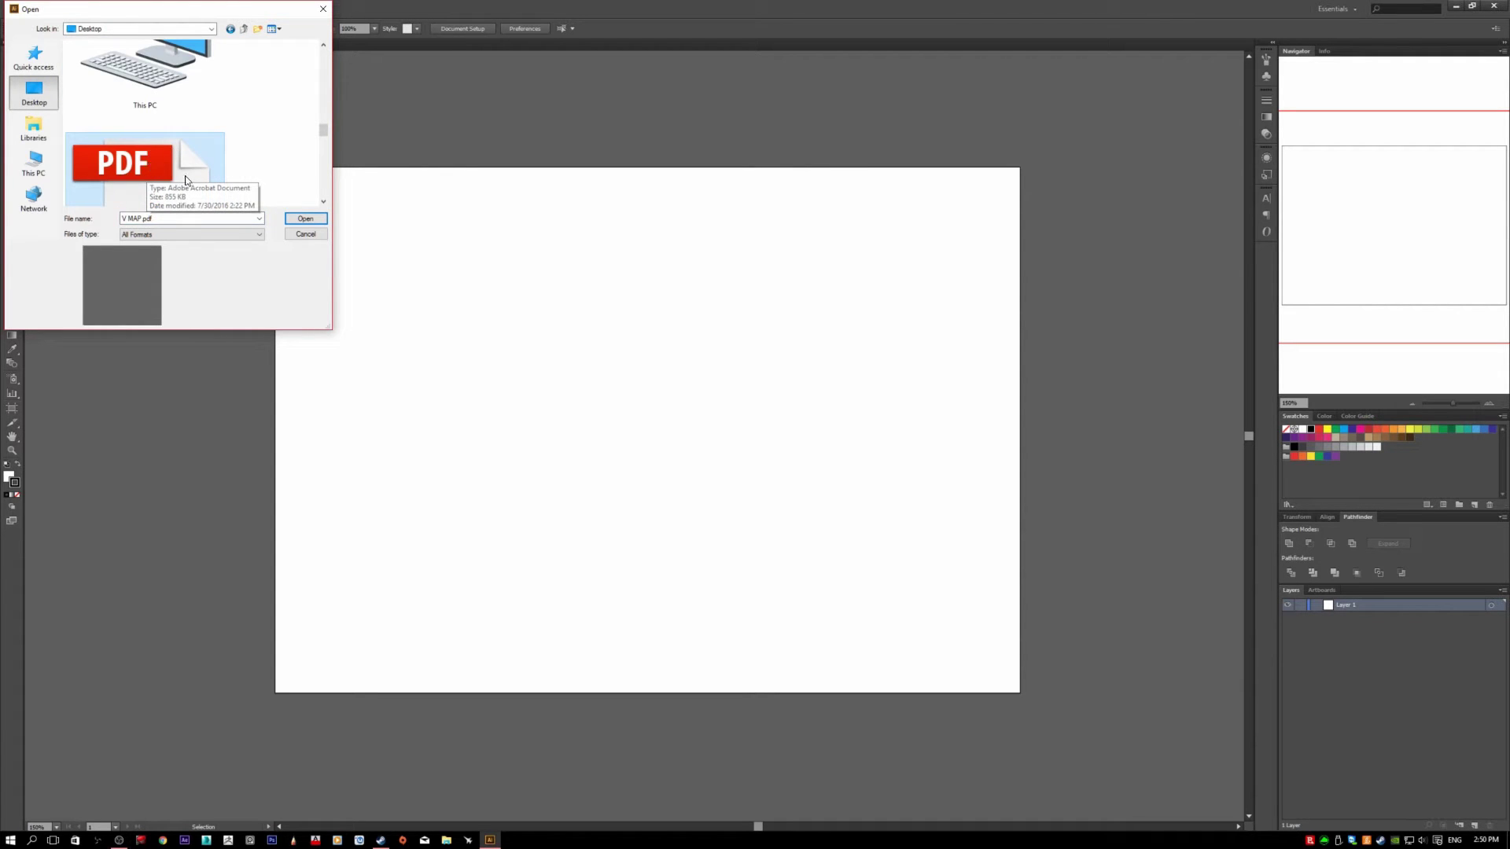
left_click(318, 219)
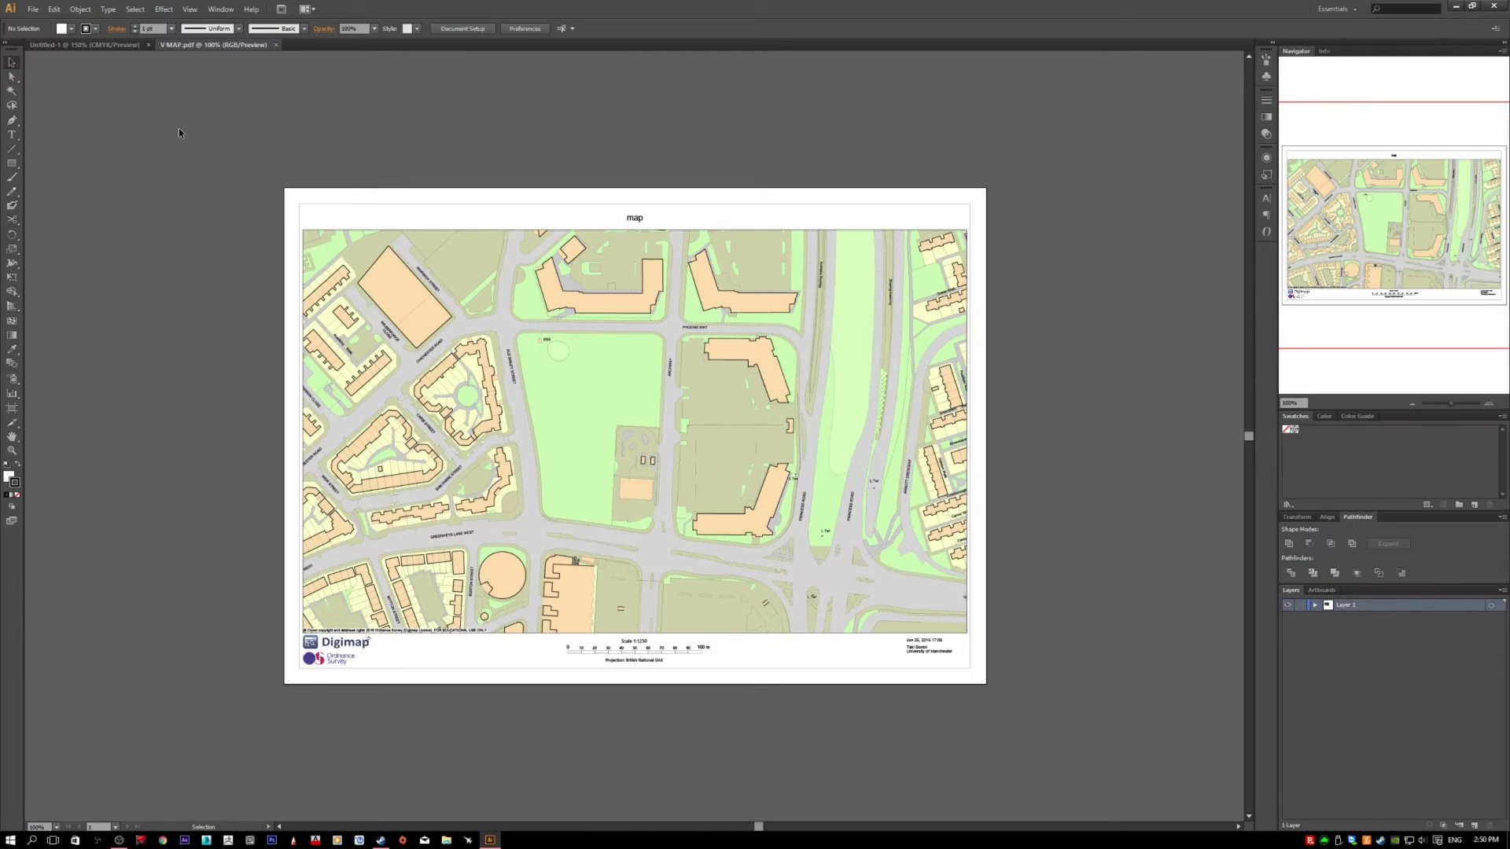
Step: Examine the map's outer clipping group in isolation mode and return to the whole document
left_click(389, 350)
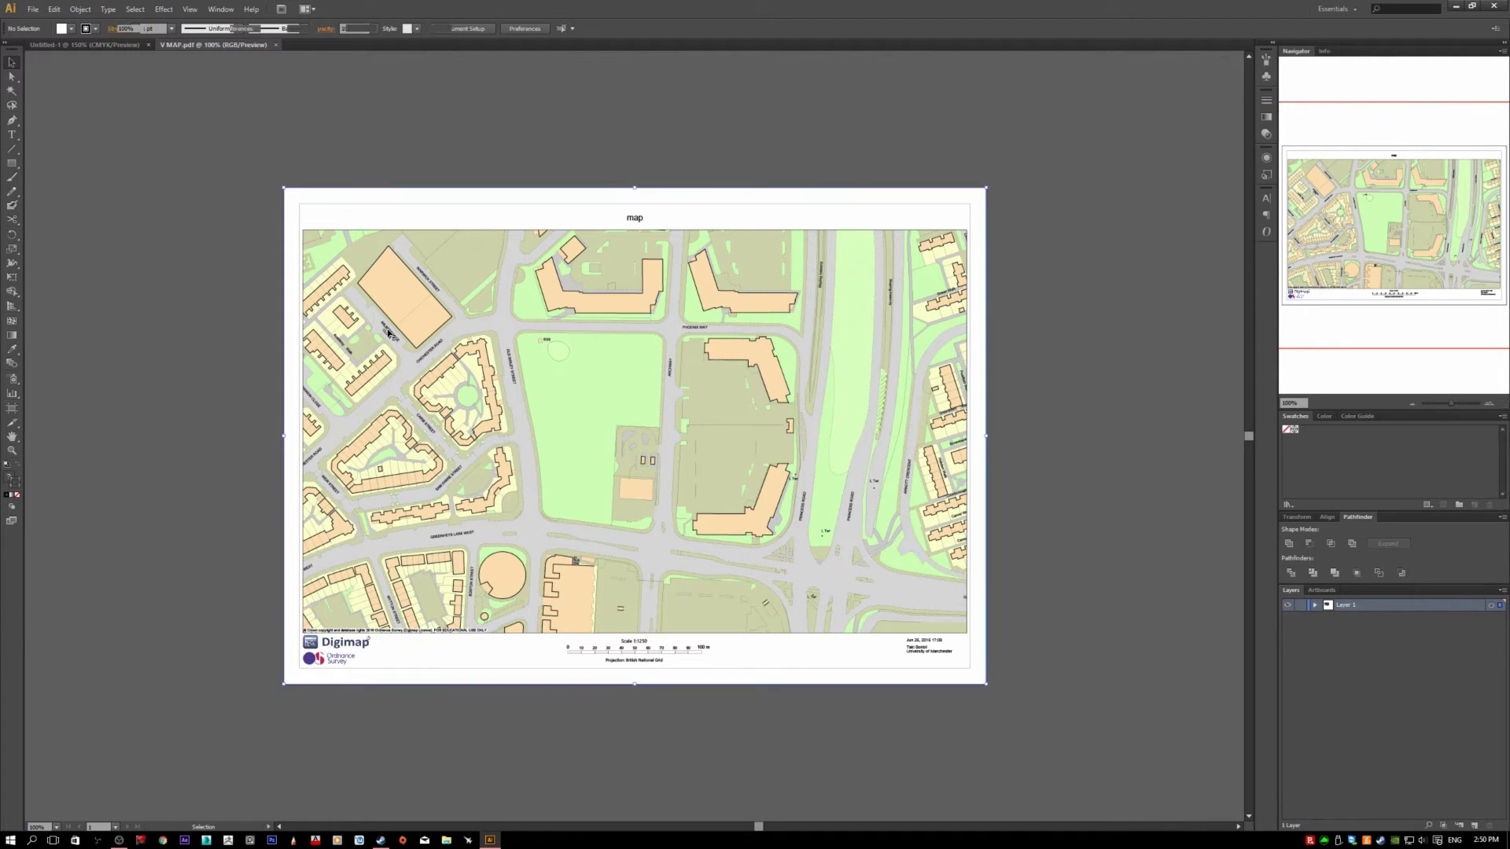
left_click(232, 288)
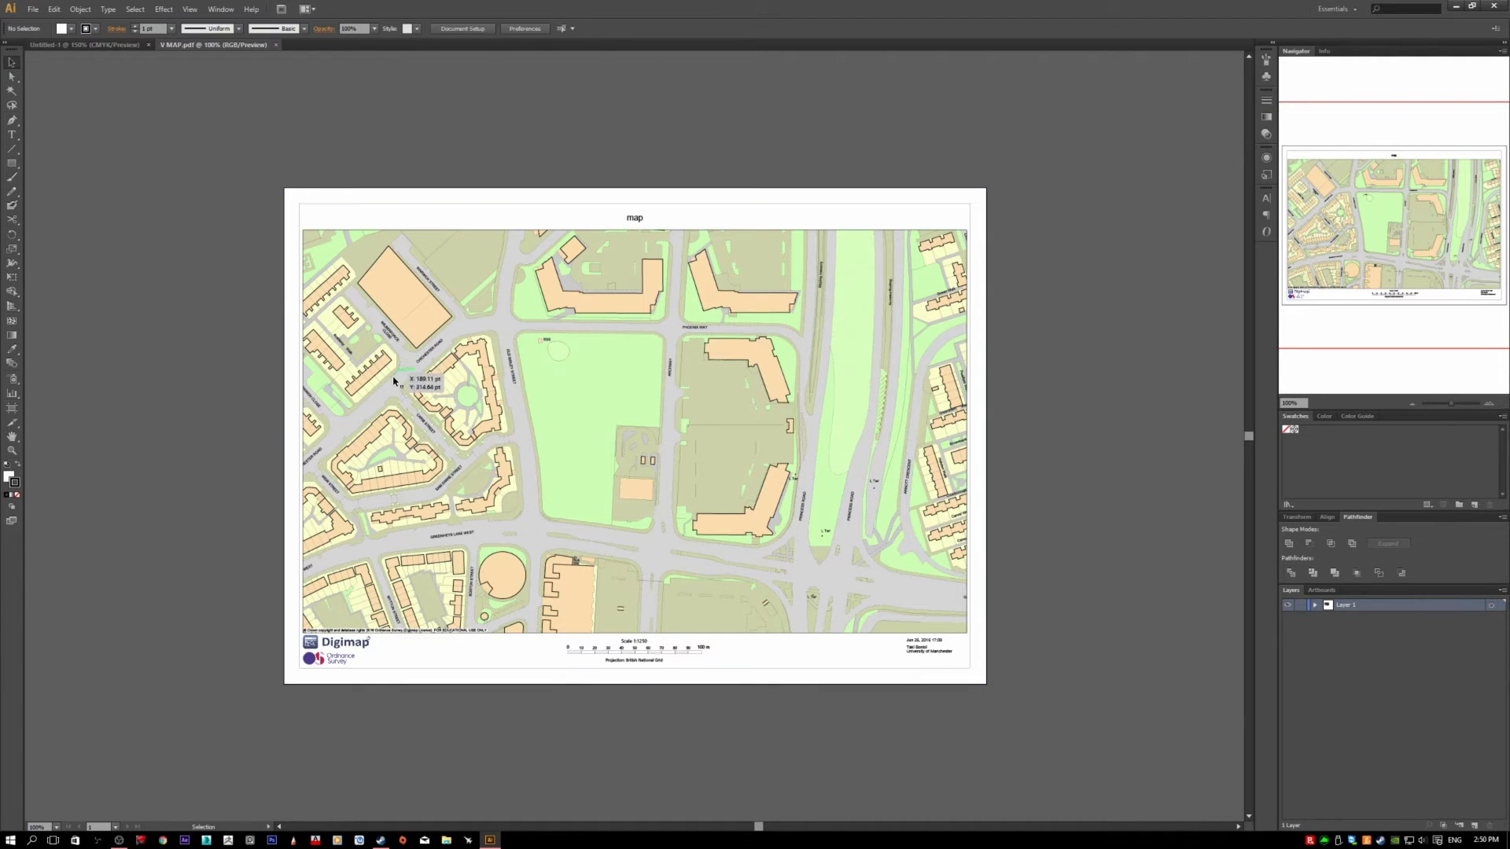
double_click(366, 412)
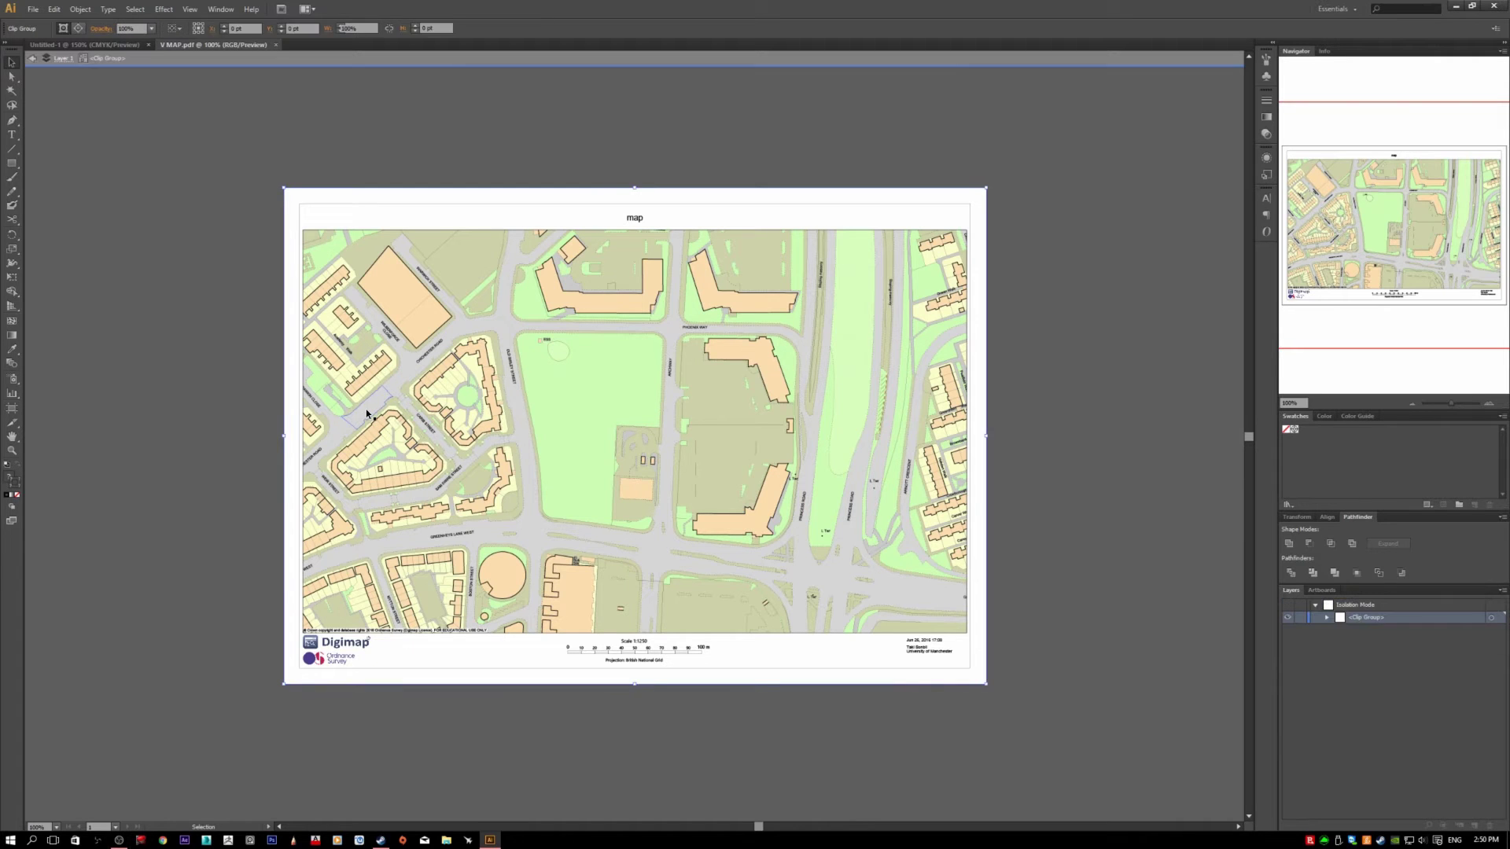
double_click(238, 356)
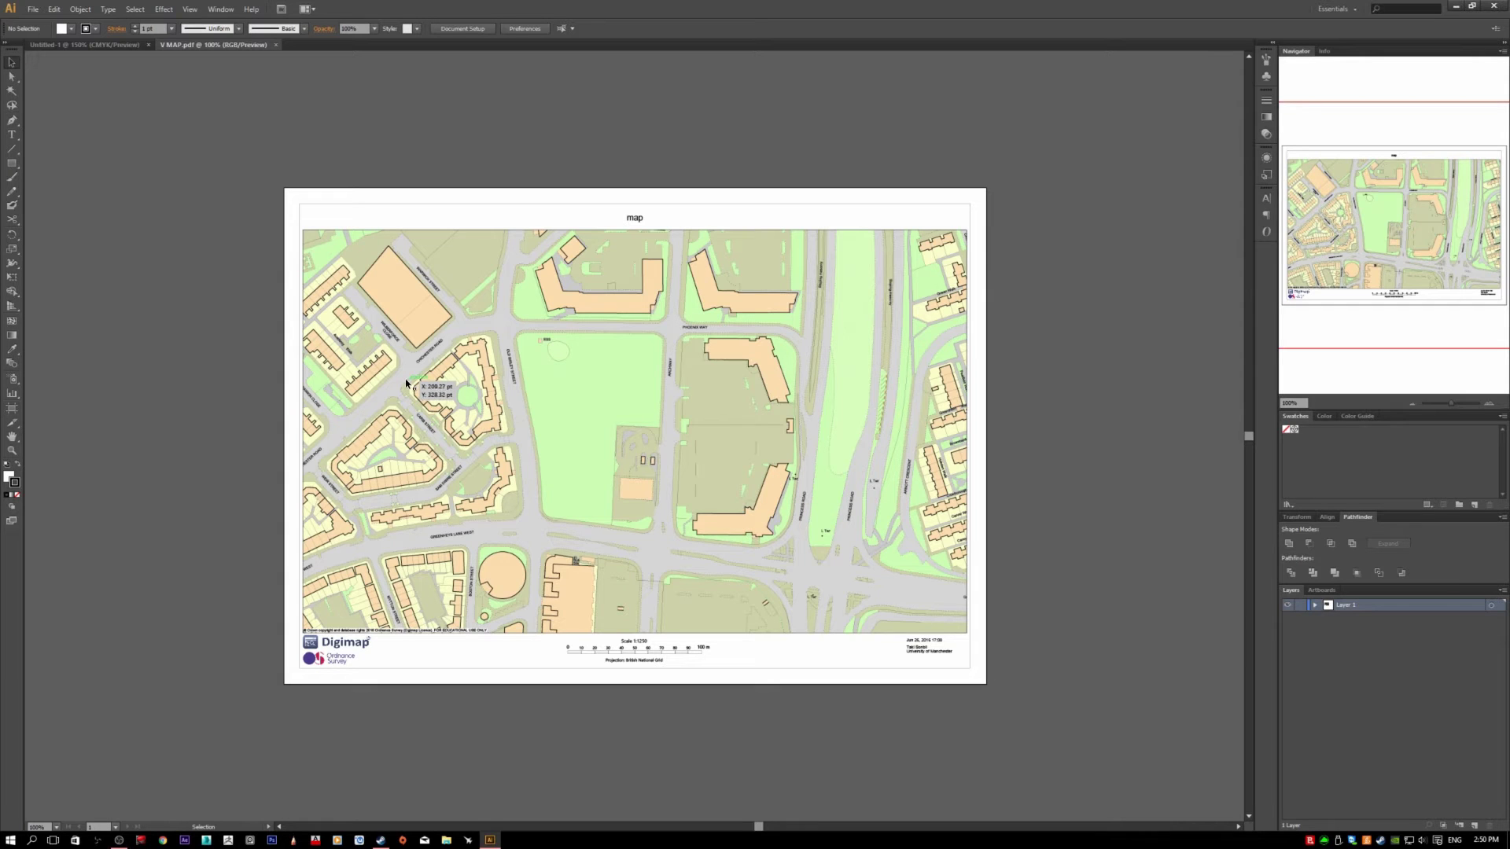
scroll(404, 385, "up", 2)
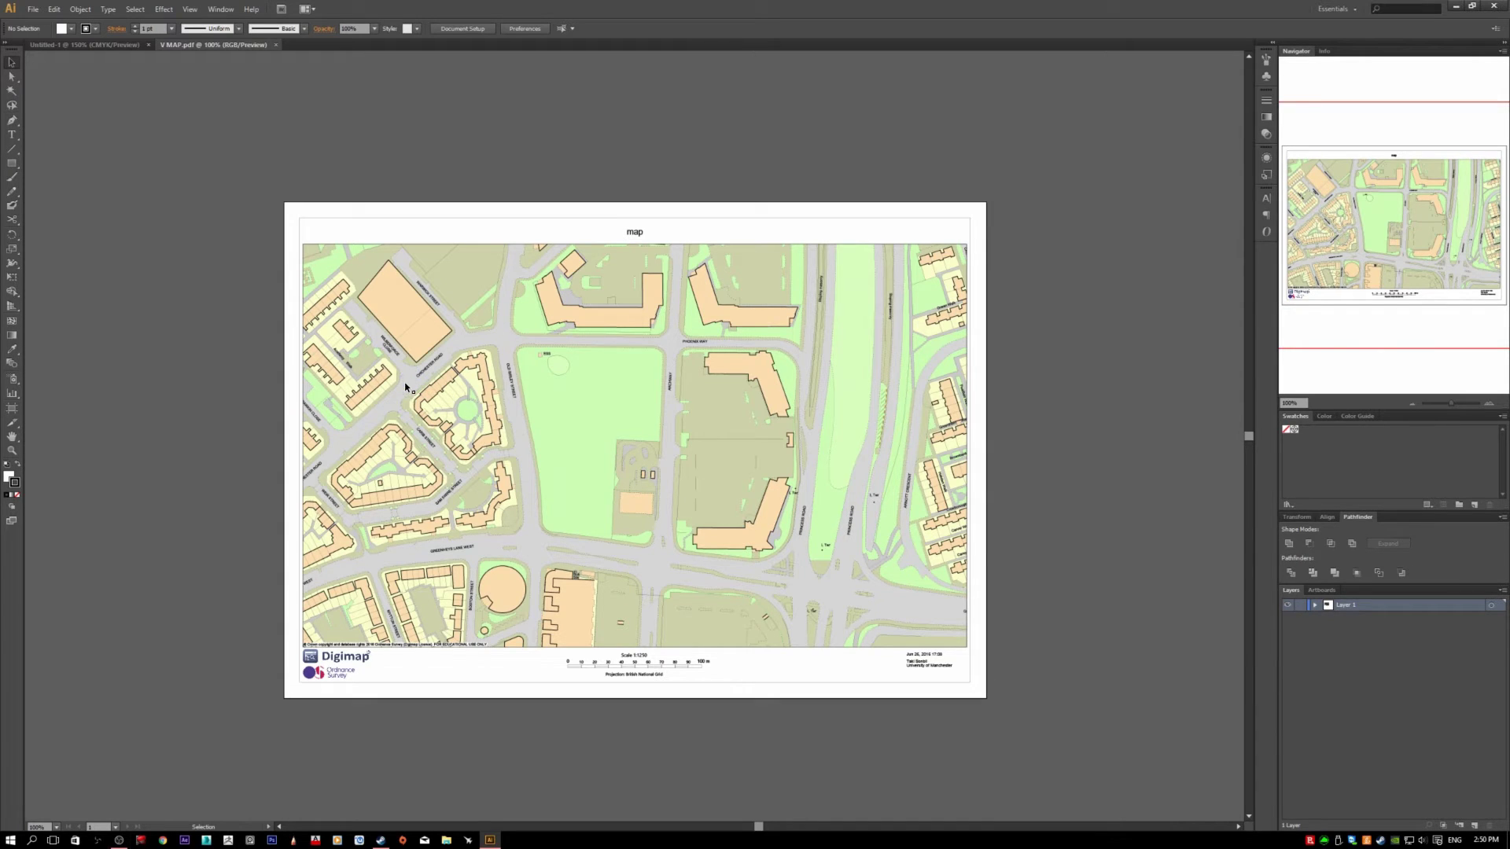
scroll(401, 417, "down", 2)
scroll(394, 430, "up", 2)
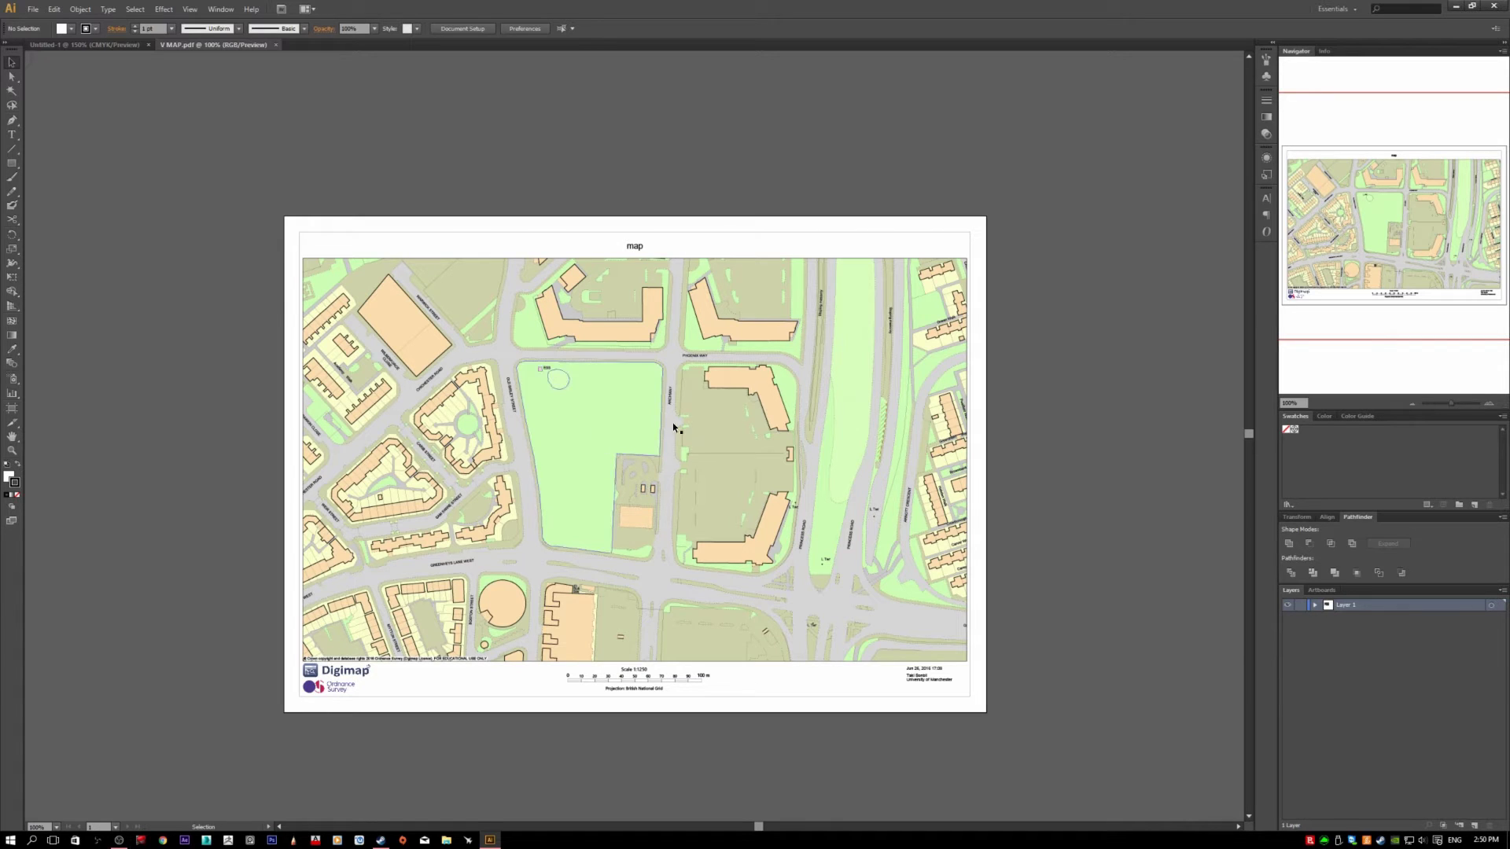
Step: Try enlarging the nested clipping group of the map in isolation mode, undo the resize, and leave isolation mode
left_click(666, 441)
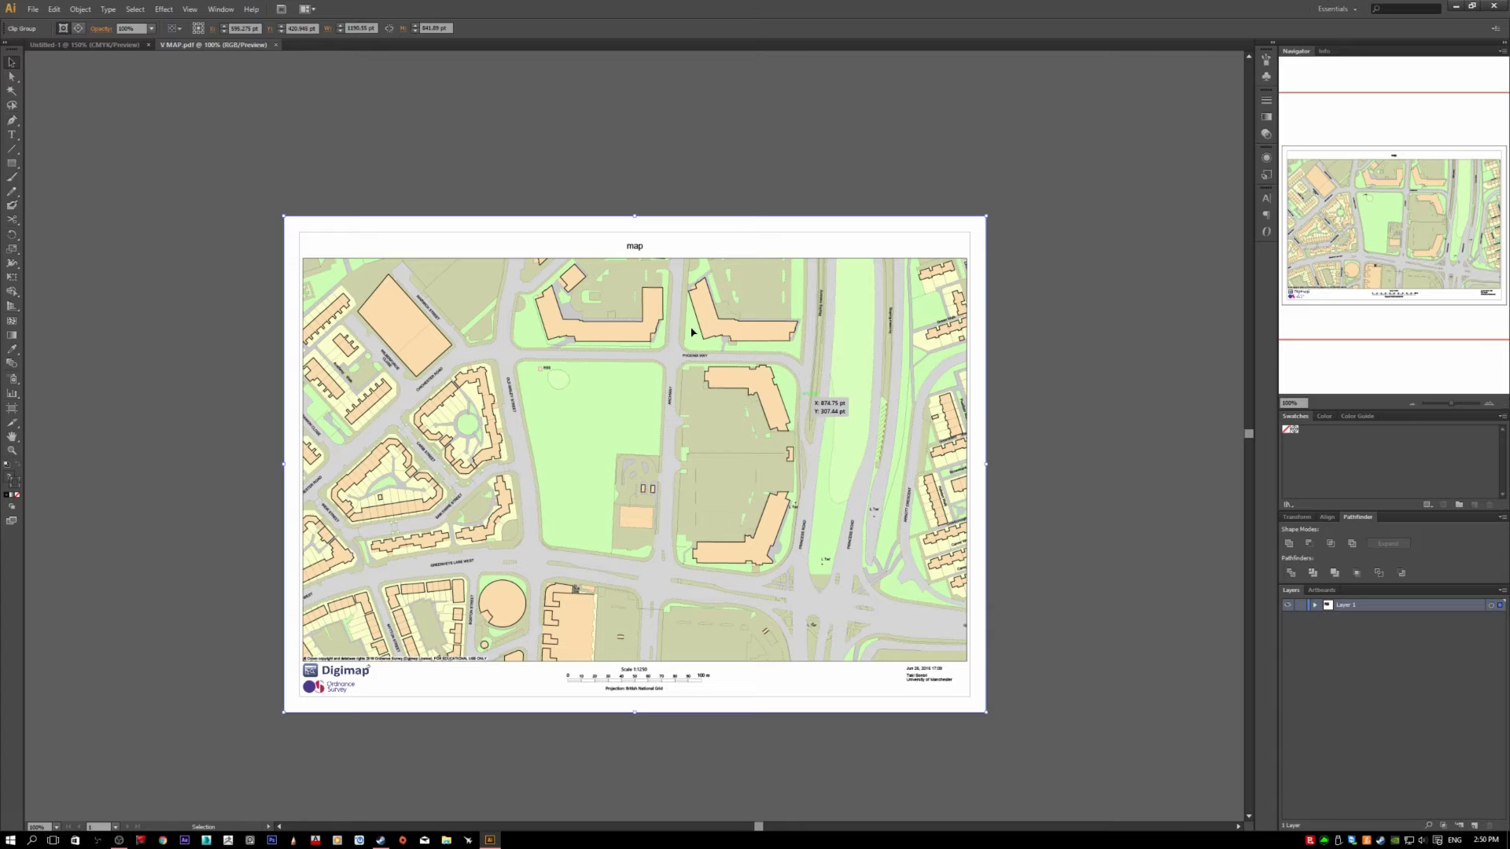
left_click(401, 228)
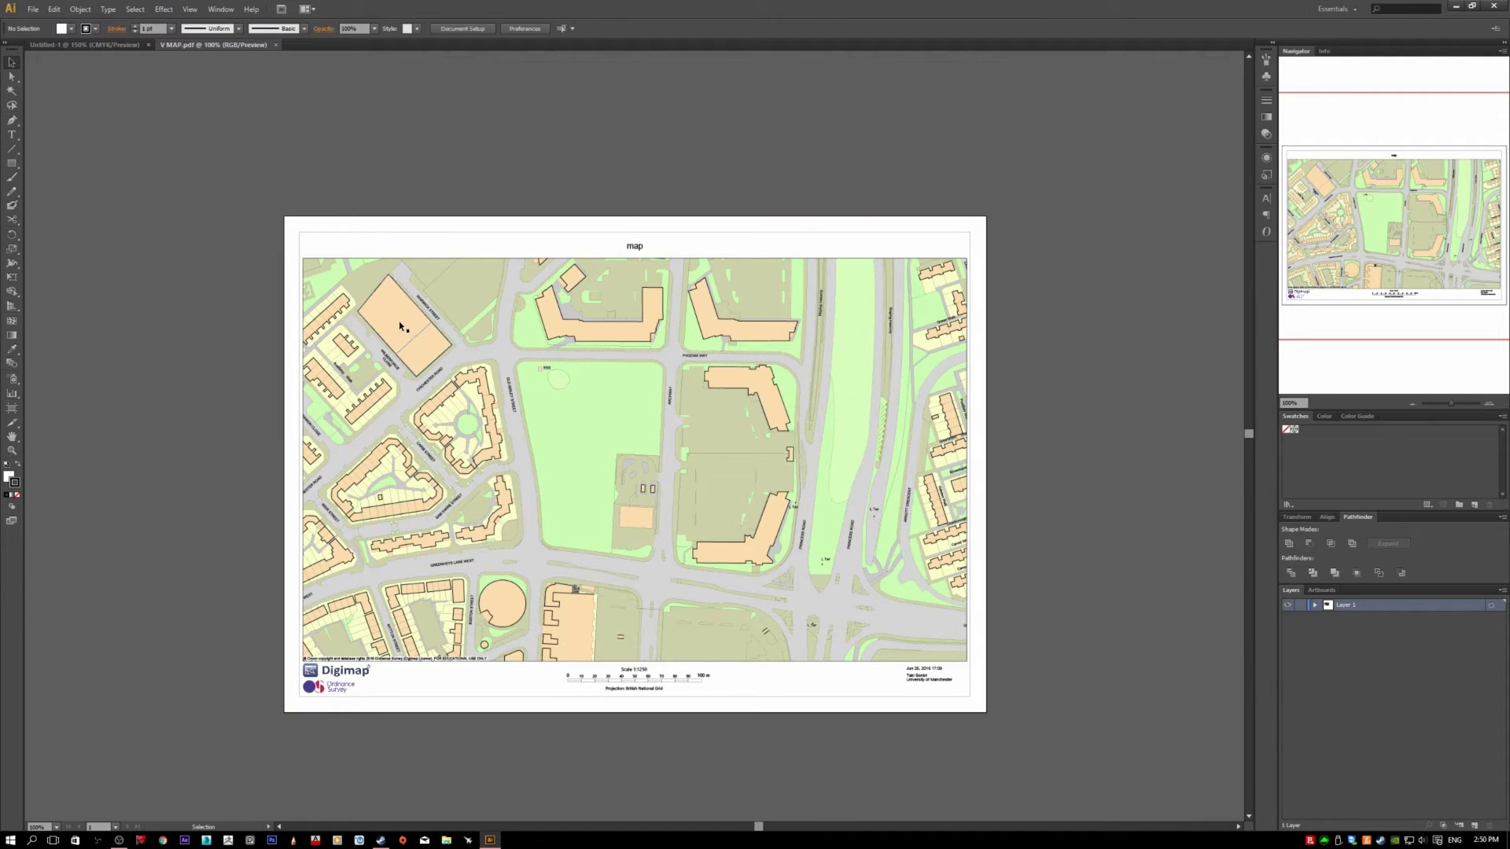
left_click(499, 413)
double_click(494, 407)
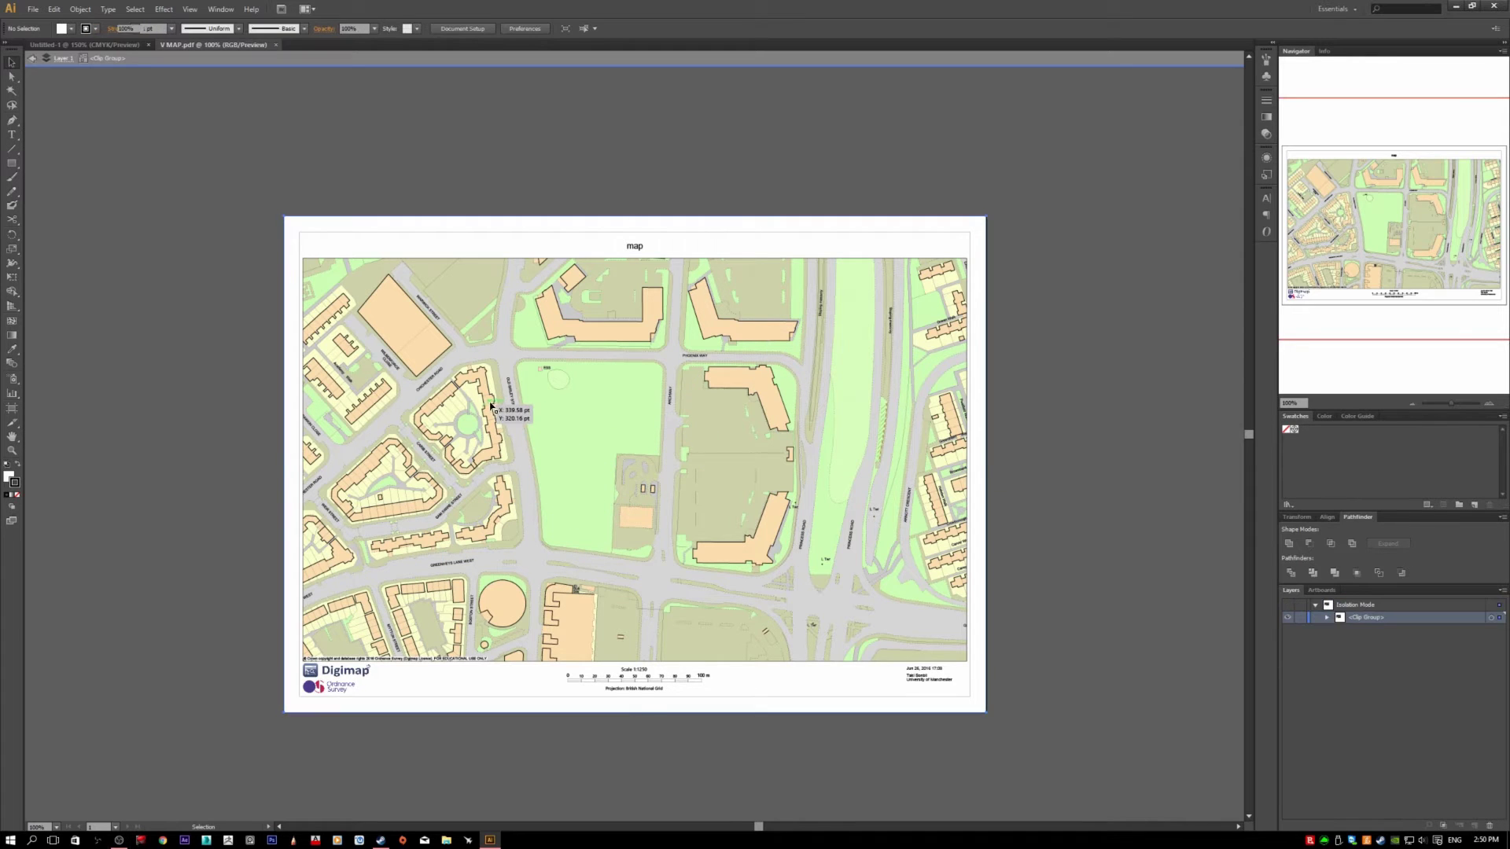
left_click(491, 405)
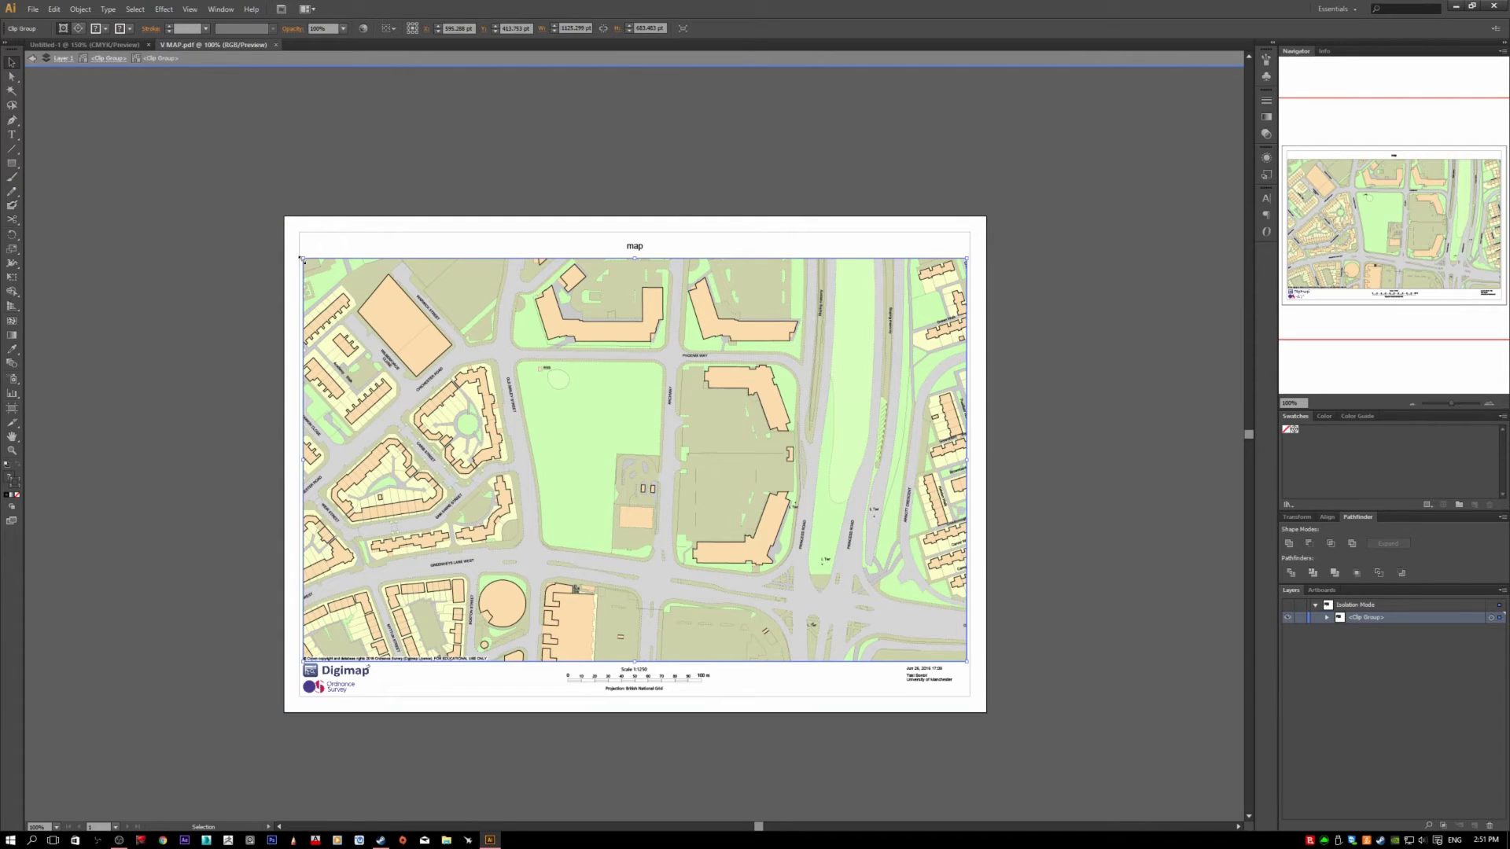
left_click_drag(303, 259, 250, 177)
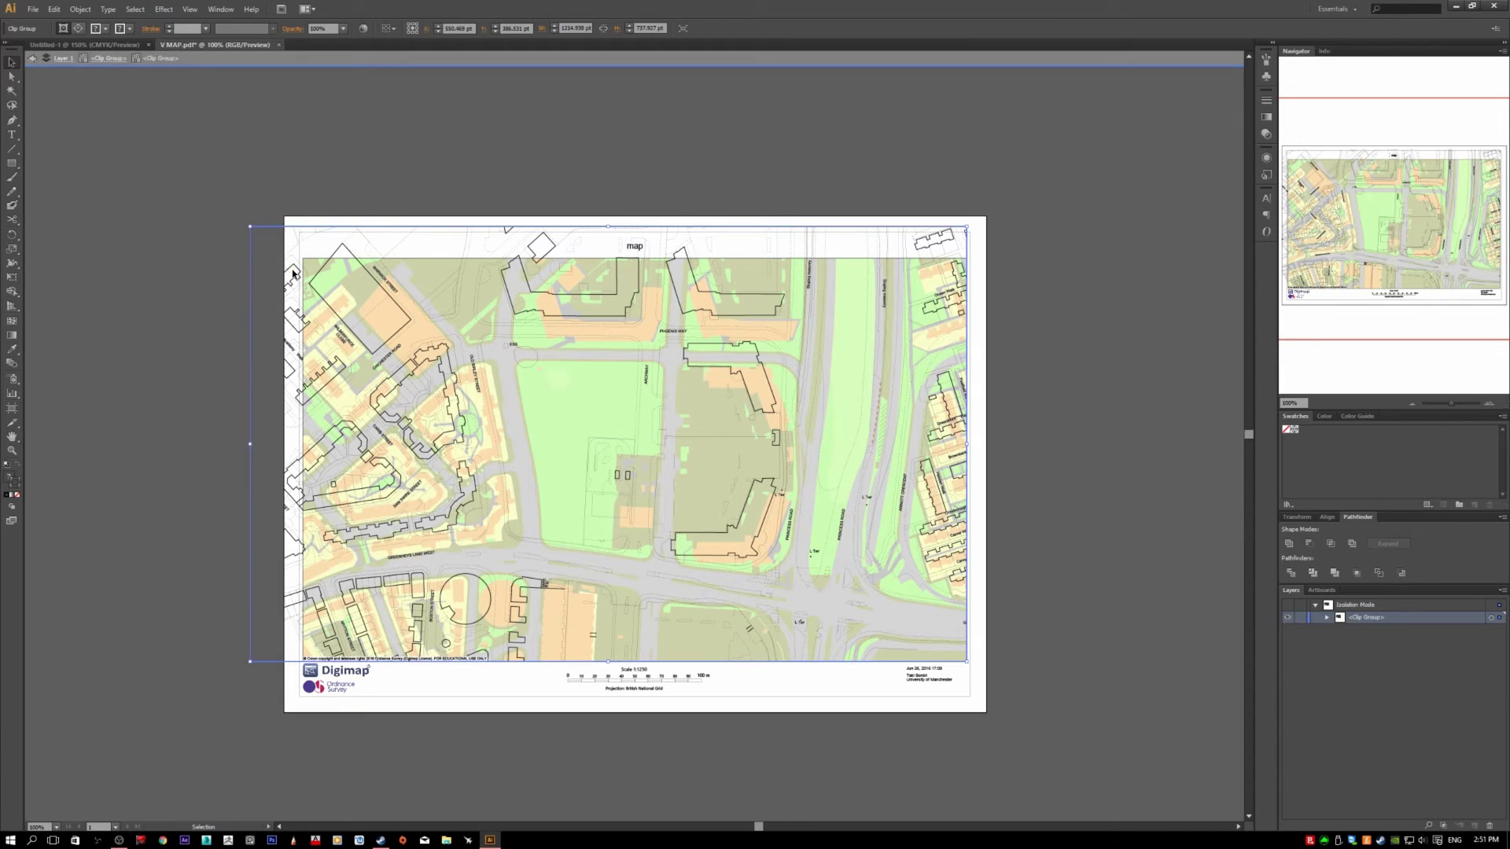
key("ctrl+z")
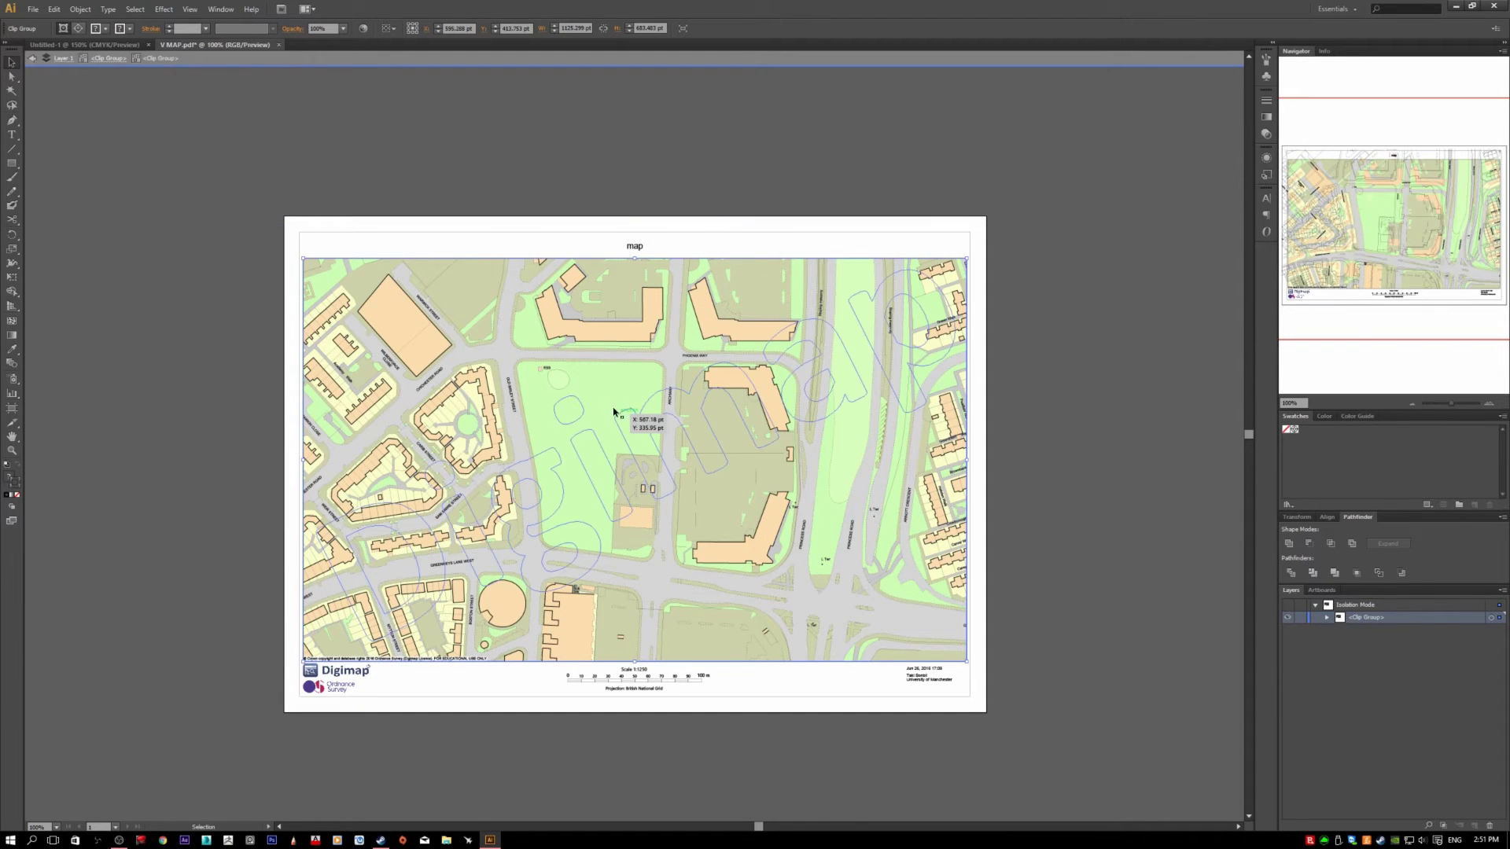
left_click(1019, 663)
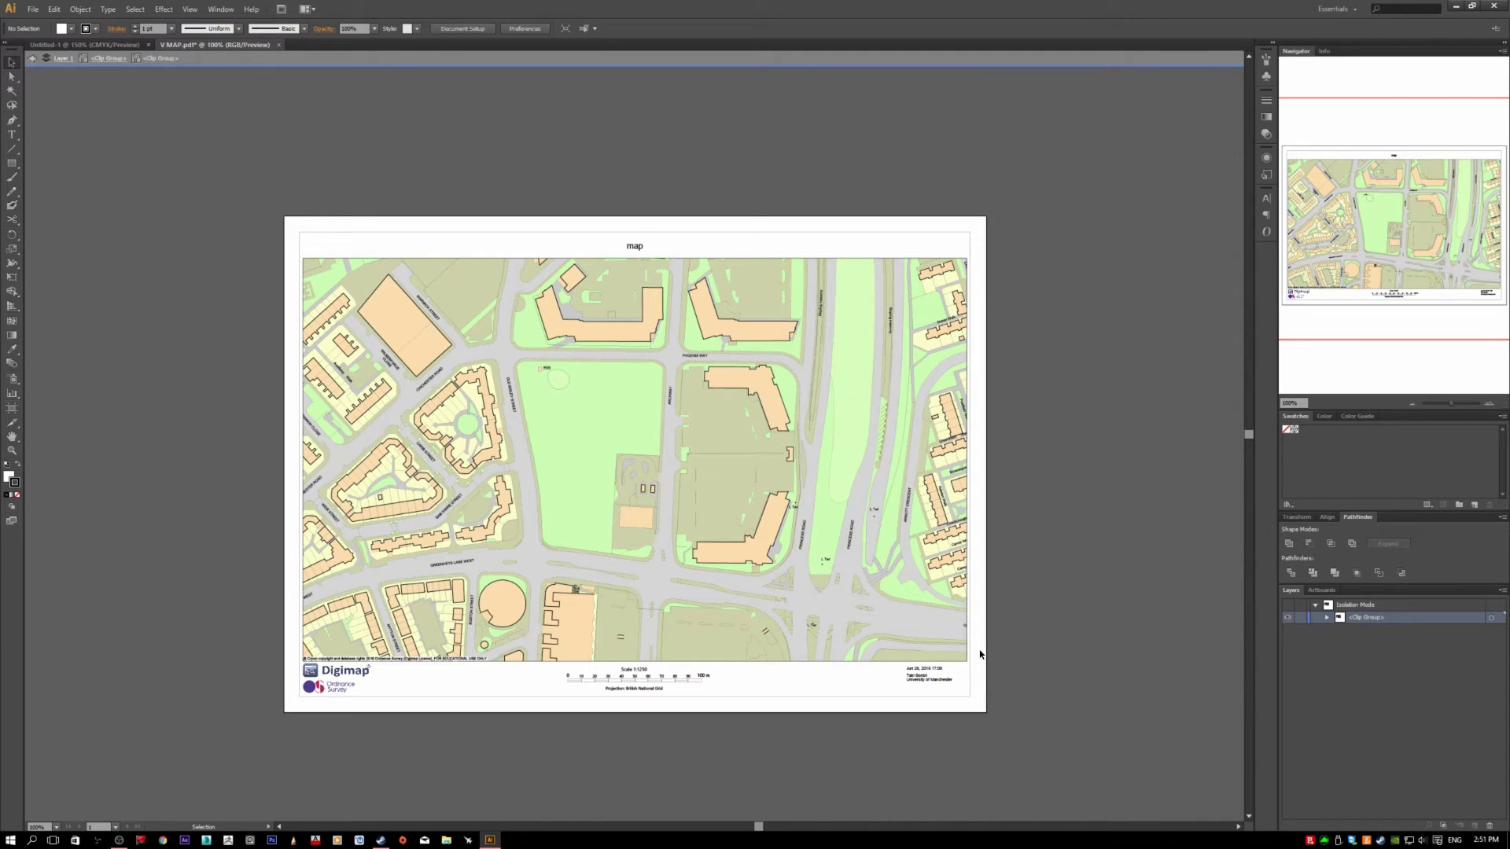
double_click(1032, 629)
left_click(876, 598)
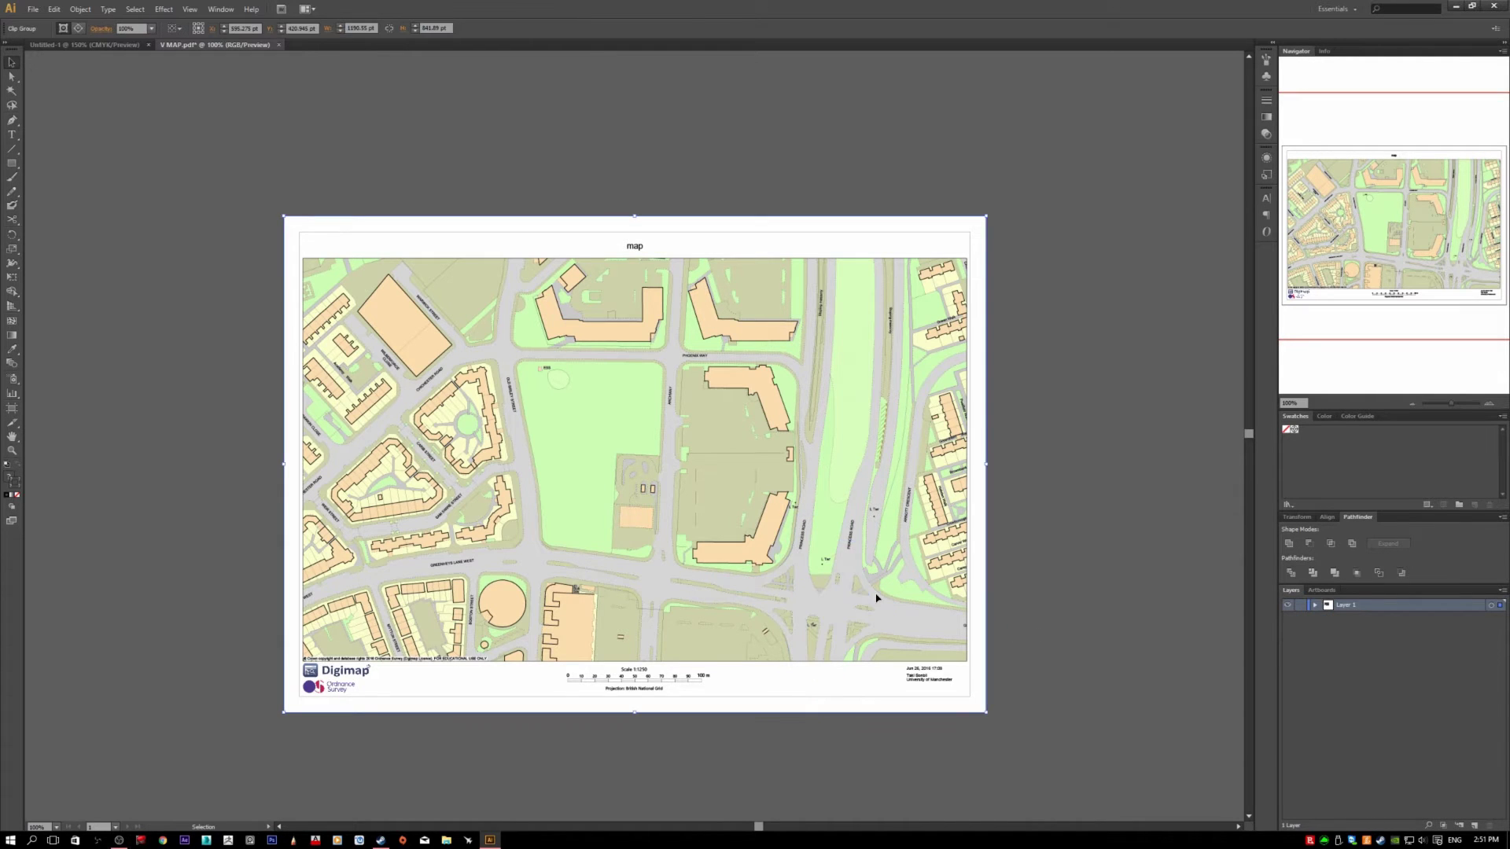
double_click(875, 600)
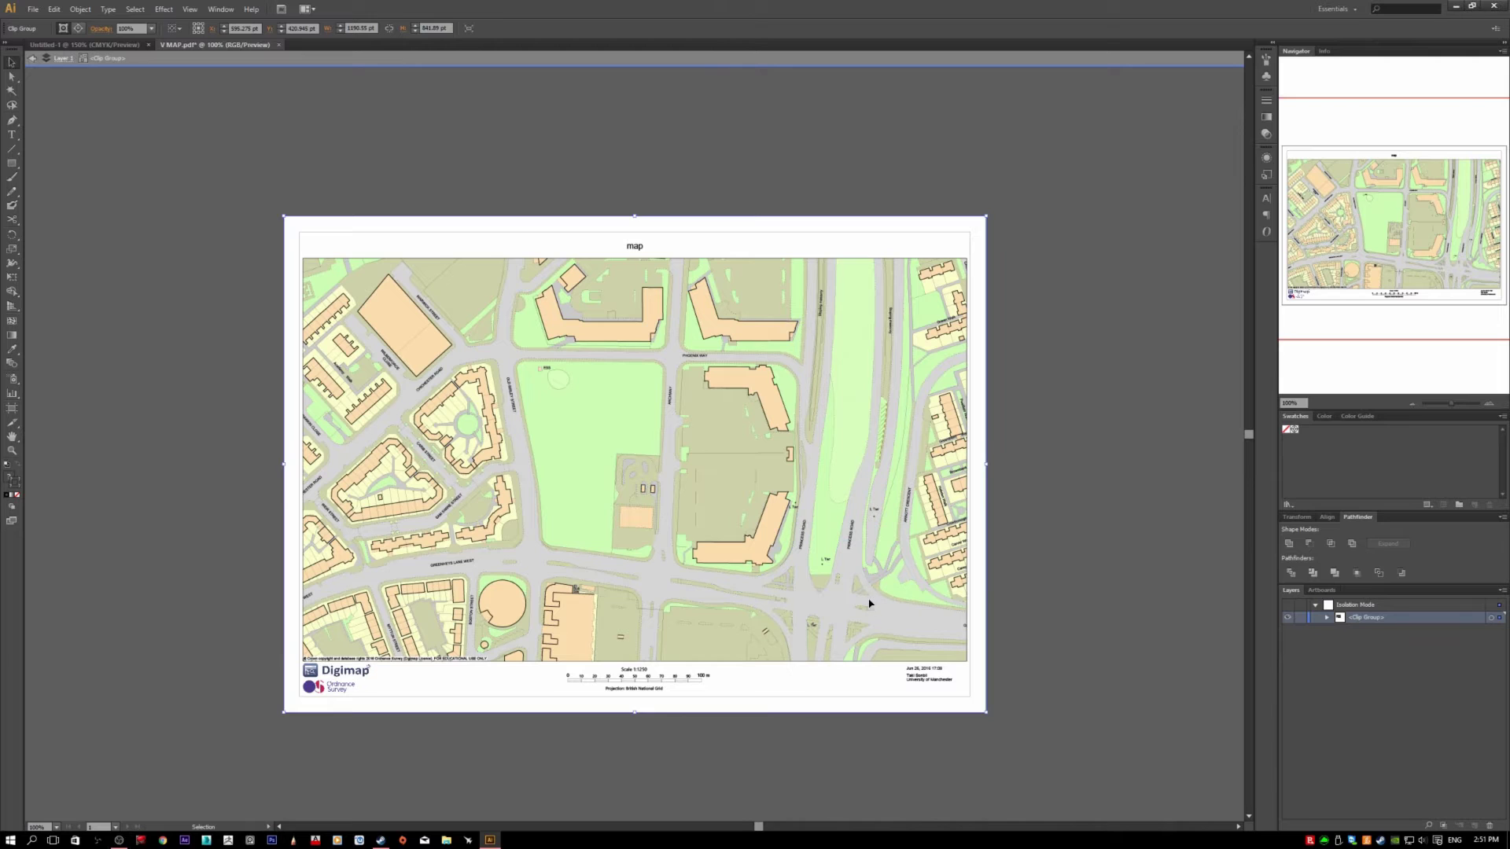
double_click(1040, 637)
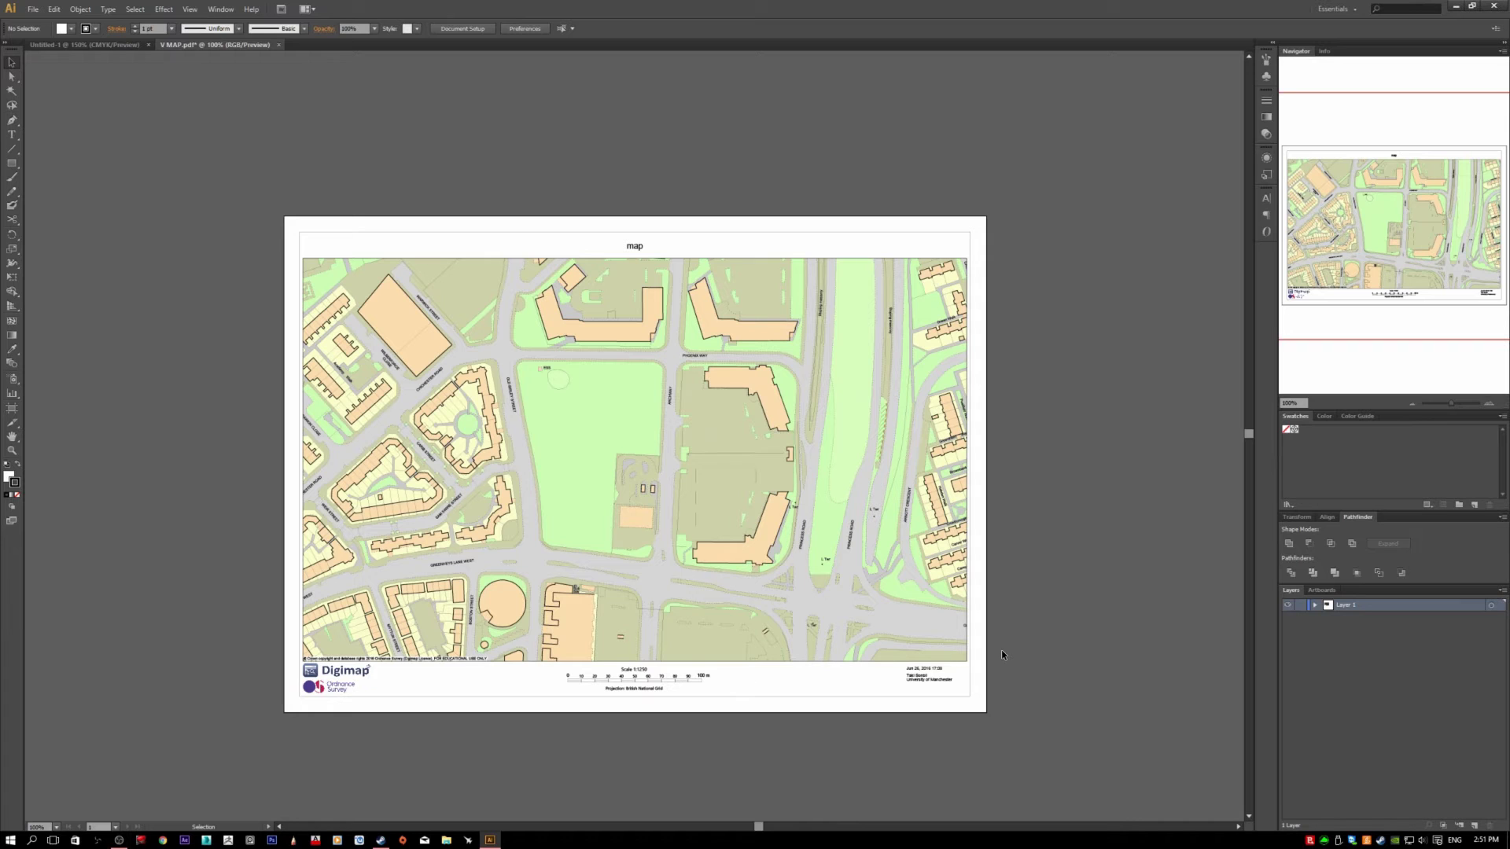
Step: Select and deselect the map at several points to examine how its artwork is grouped
scroll(998, 652, "up", 2)
scroll(999, 659, "down", 2)
left_click(498, 346)
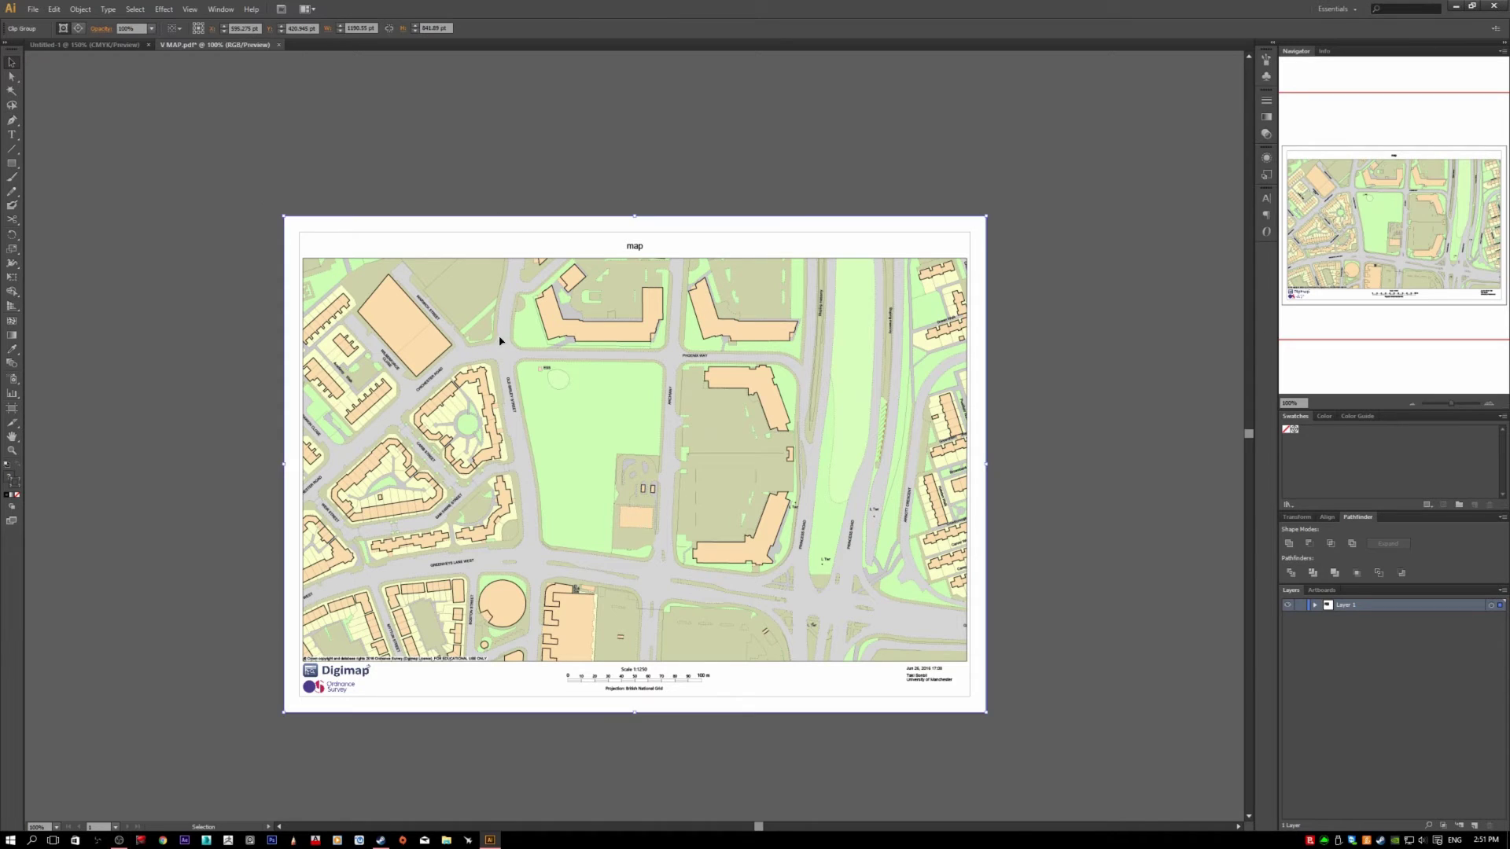
left_click(324, 194)
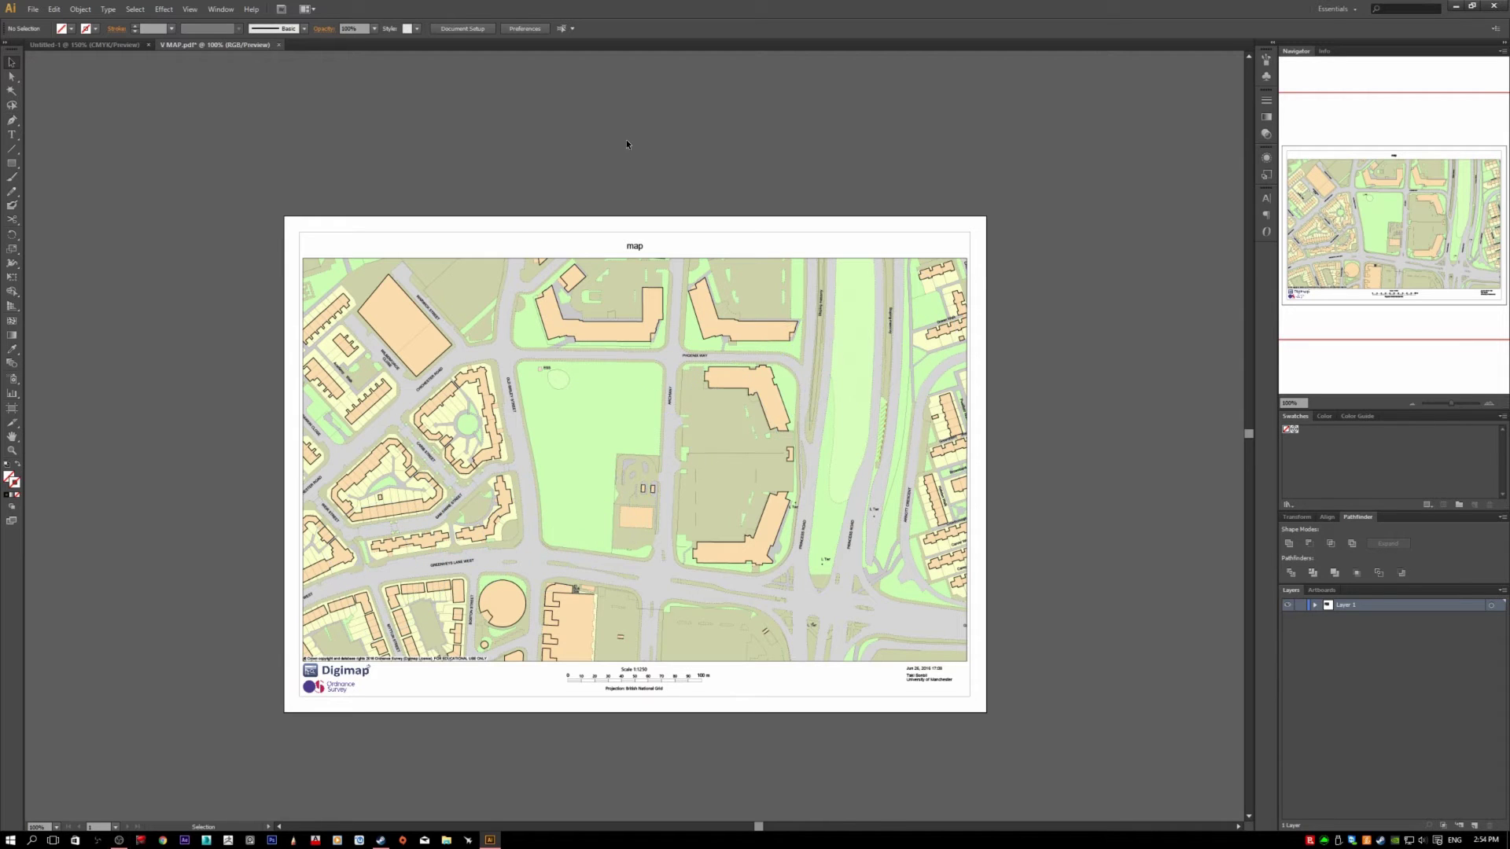
left_click(508, 382)
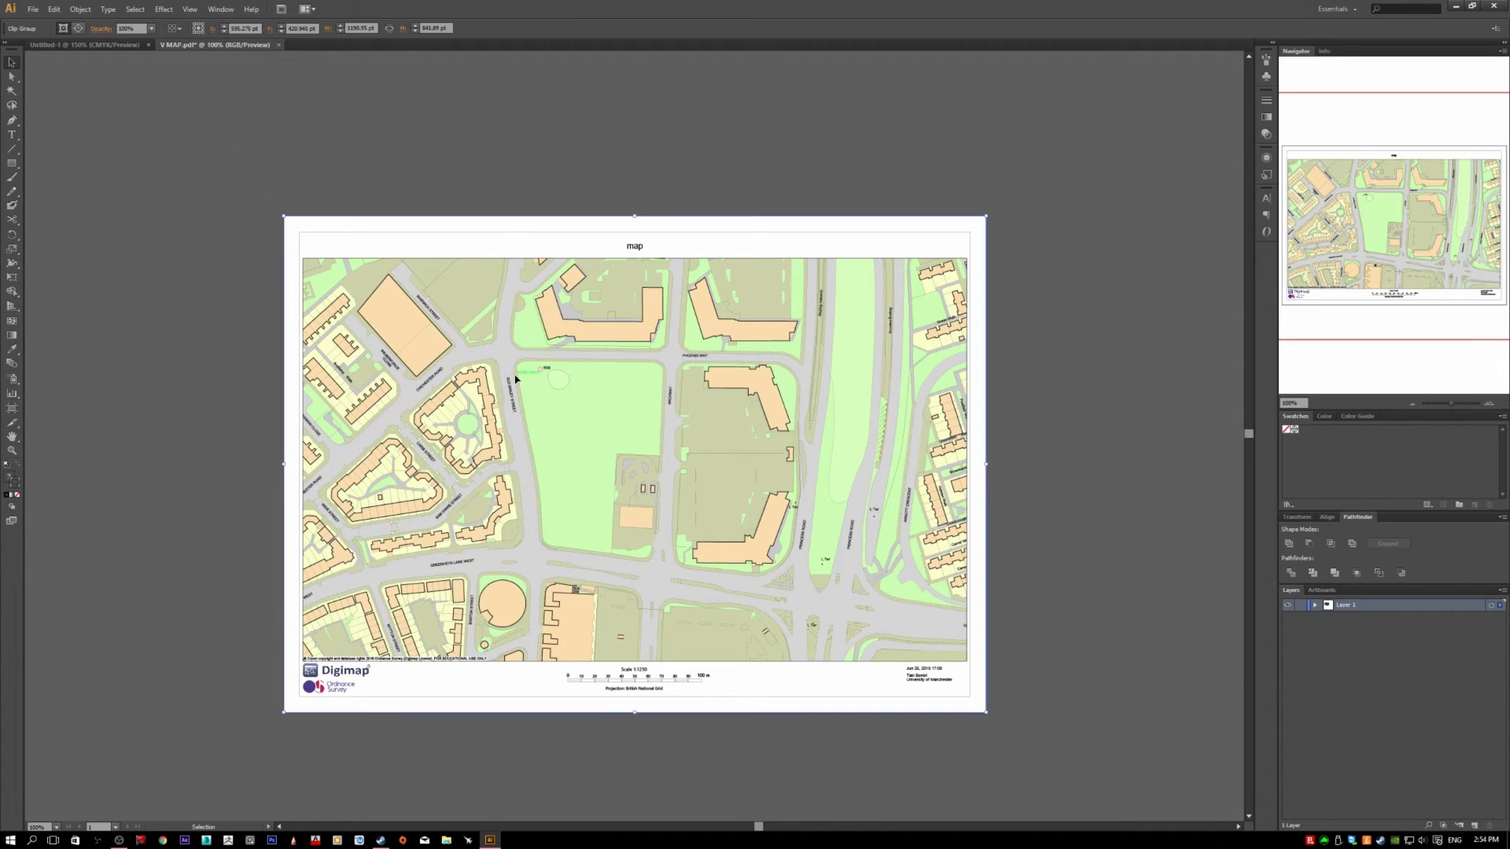
left_click(353, 211)
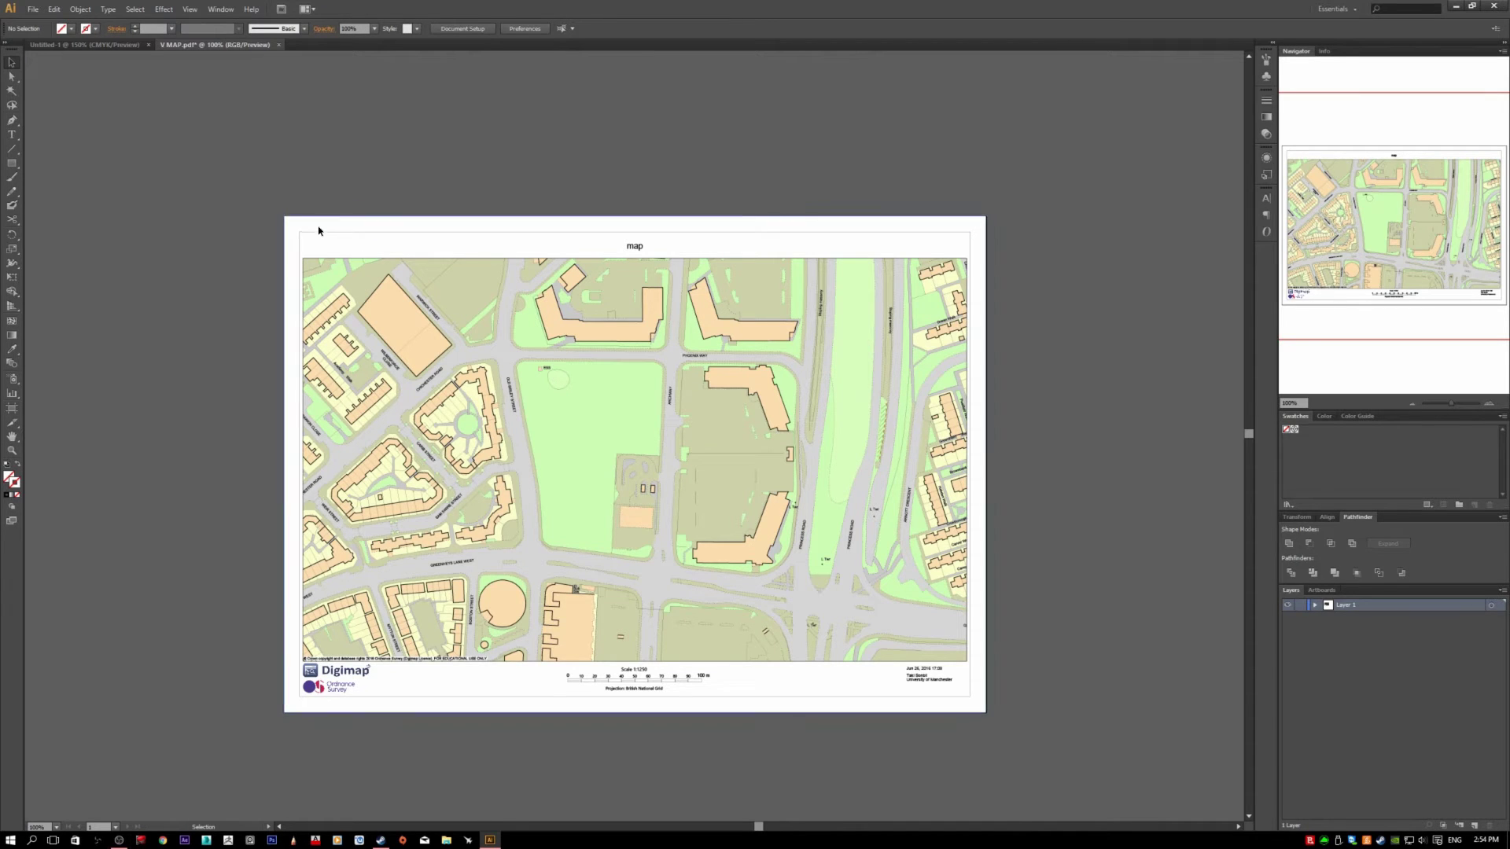
left_click(324, 262)
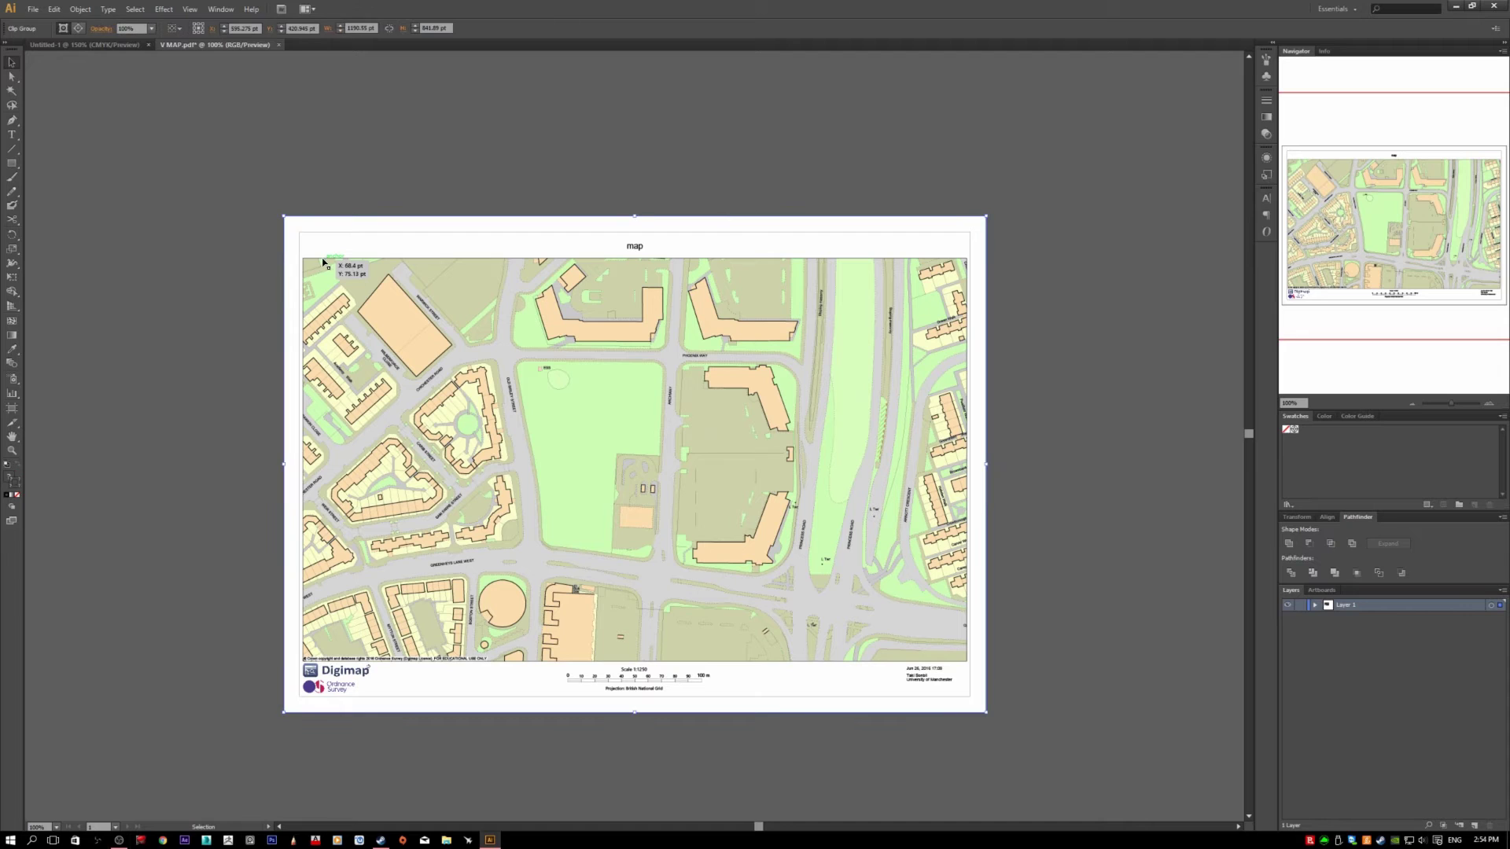
left_click(383, 194)
left_click(425, 326)
left_click(350, 169)
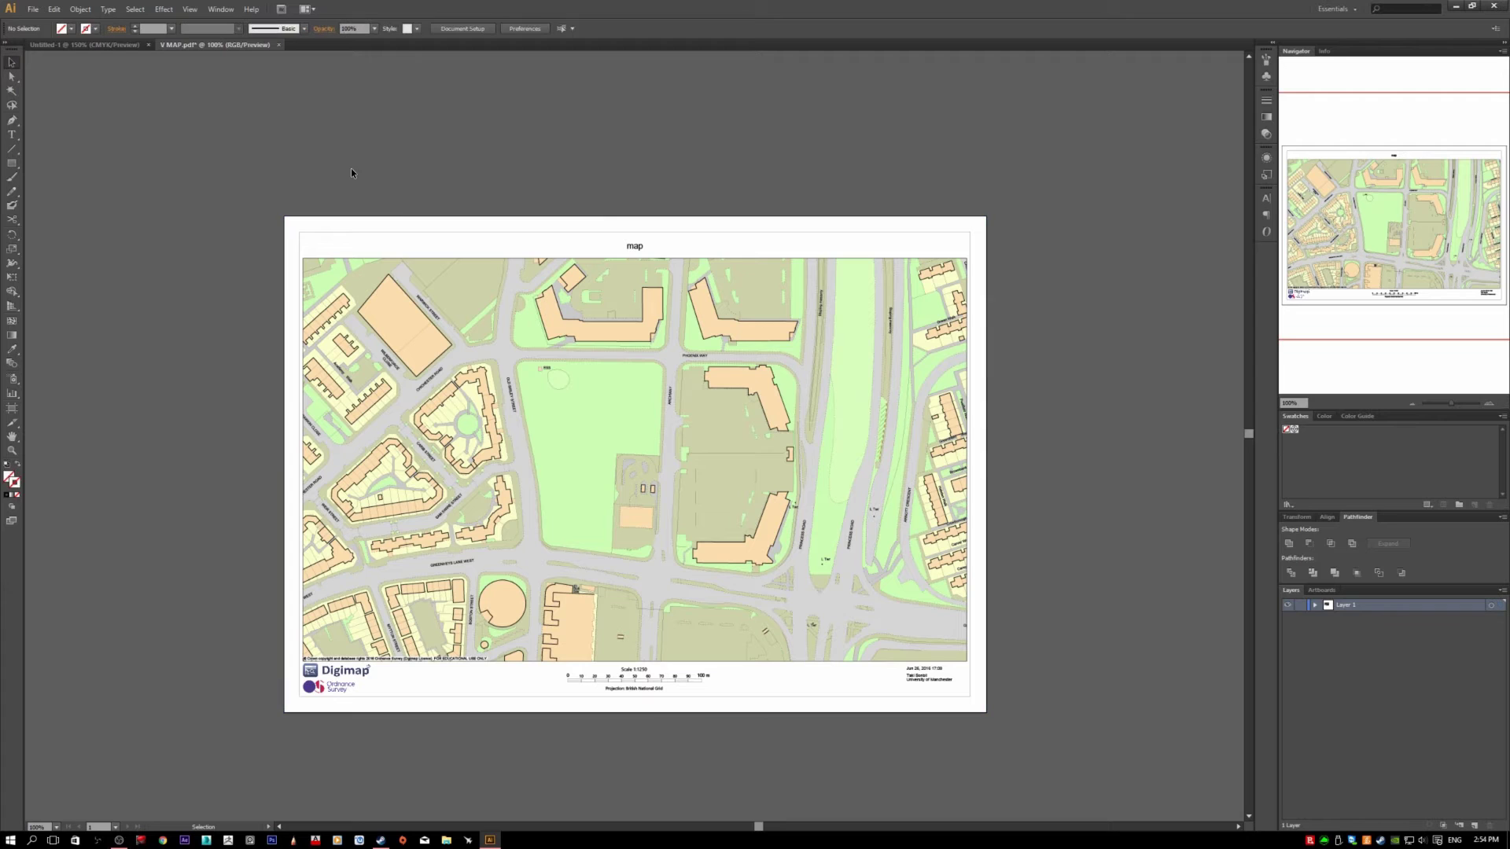
Step: Release the outer page-sized clipping mask of the map
left_click(592, 324)
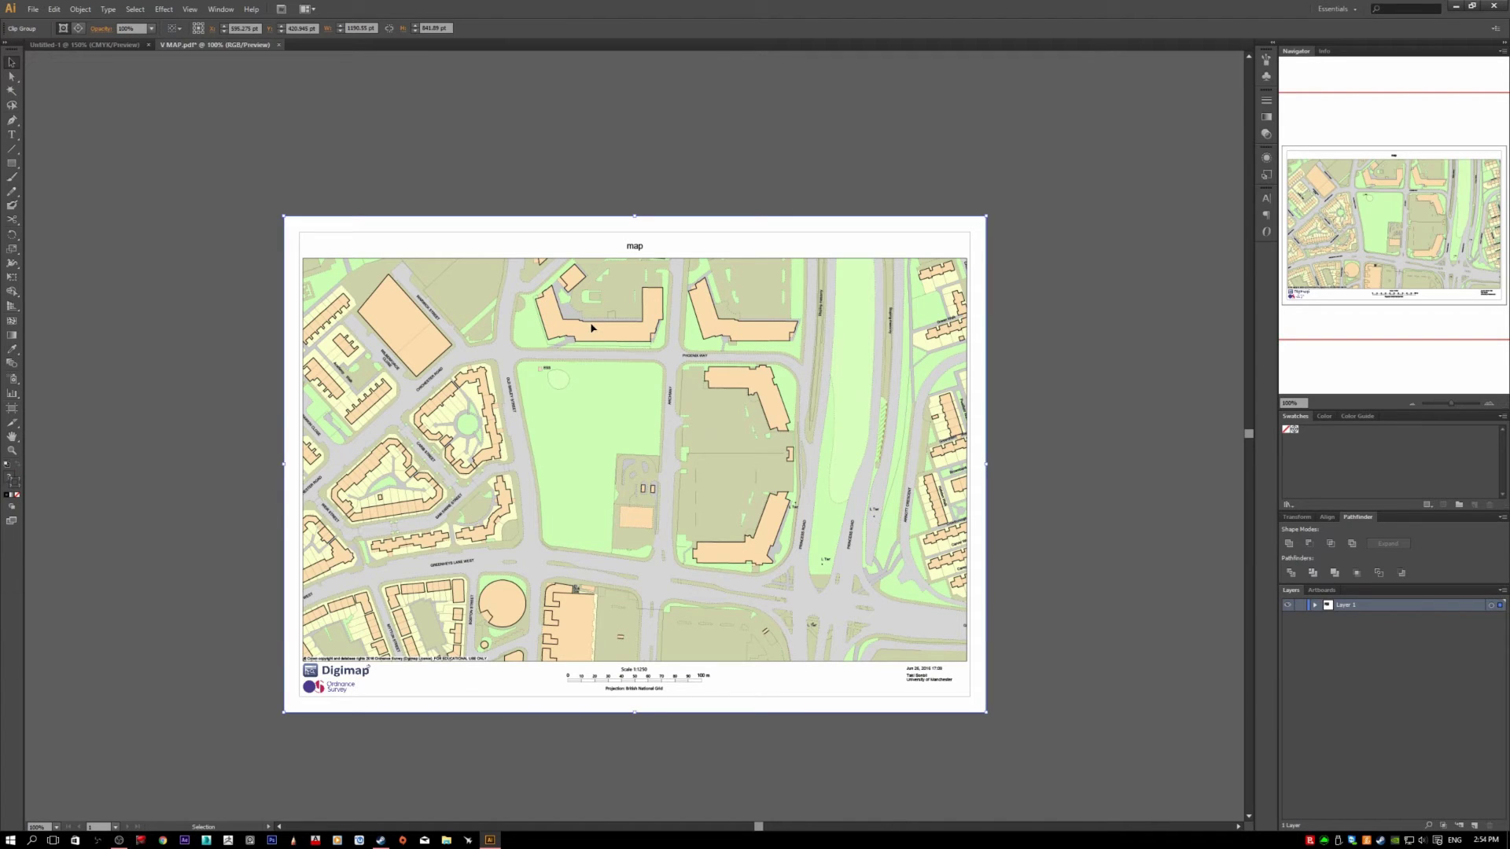
right_click(589, 324)
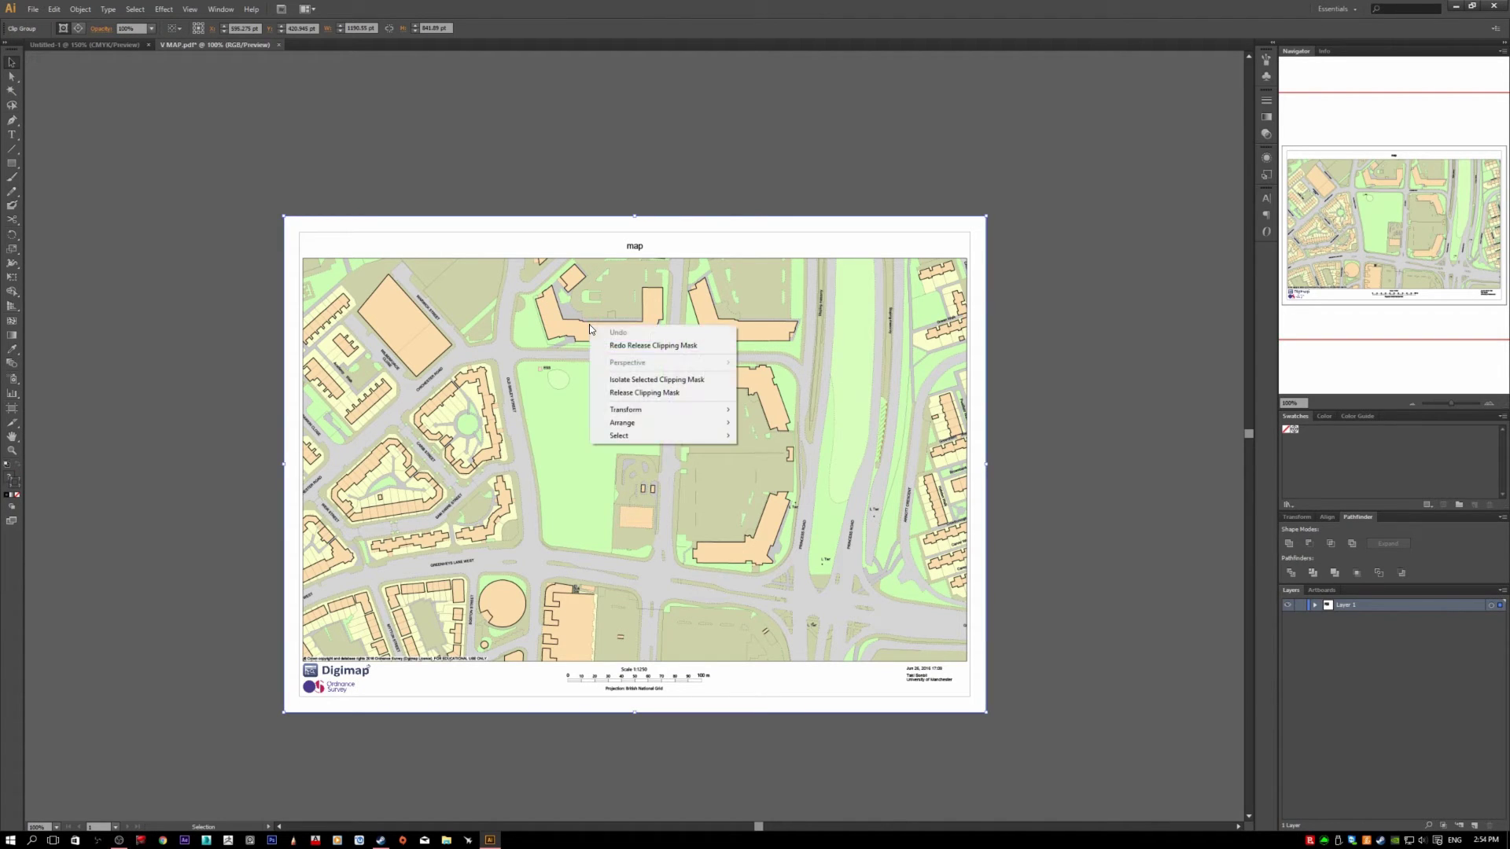
left_click(659, 398)
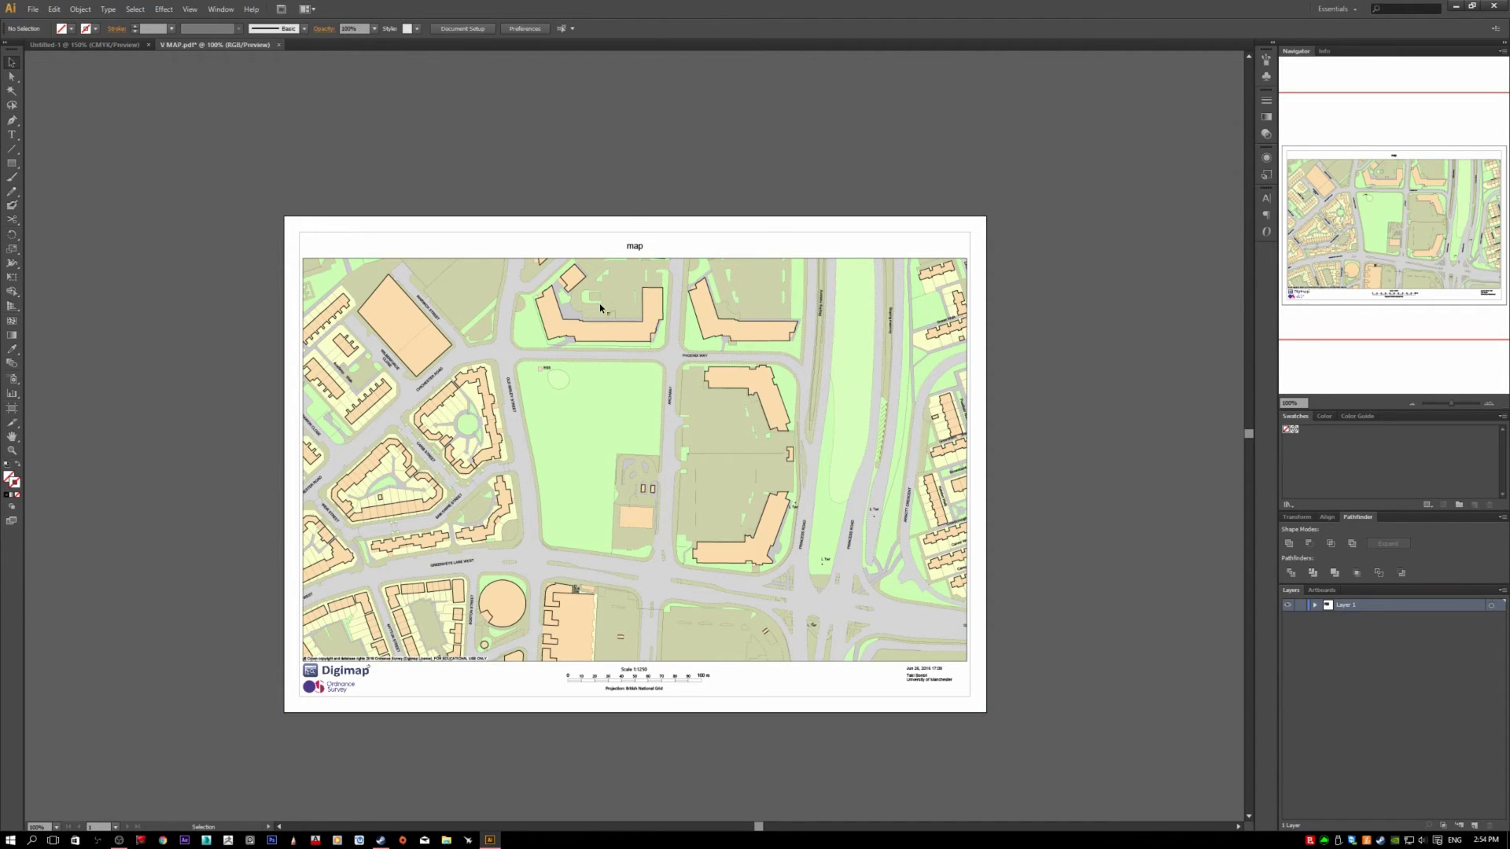
left_click(599, 326)
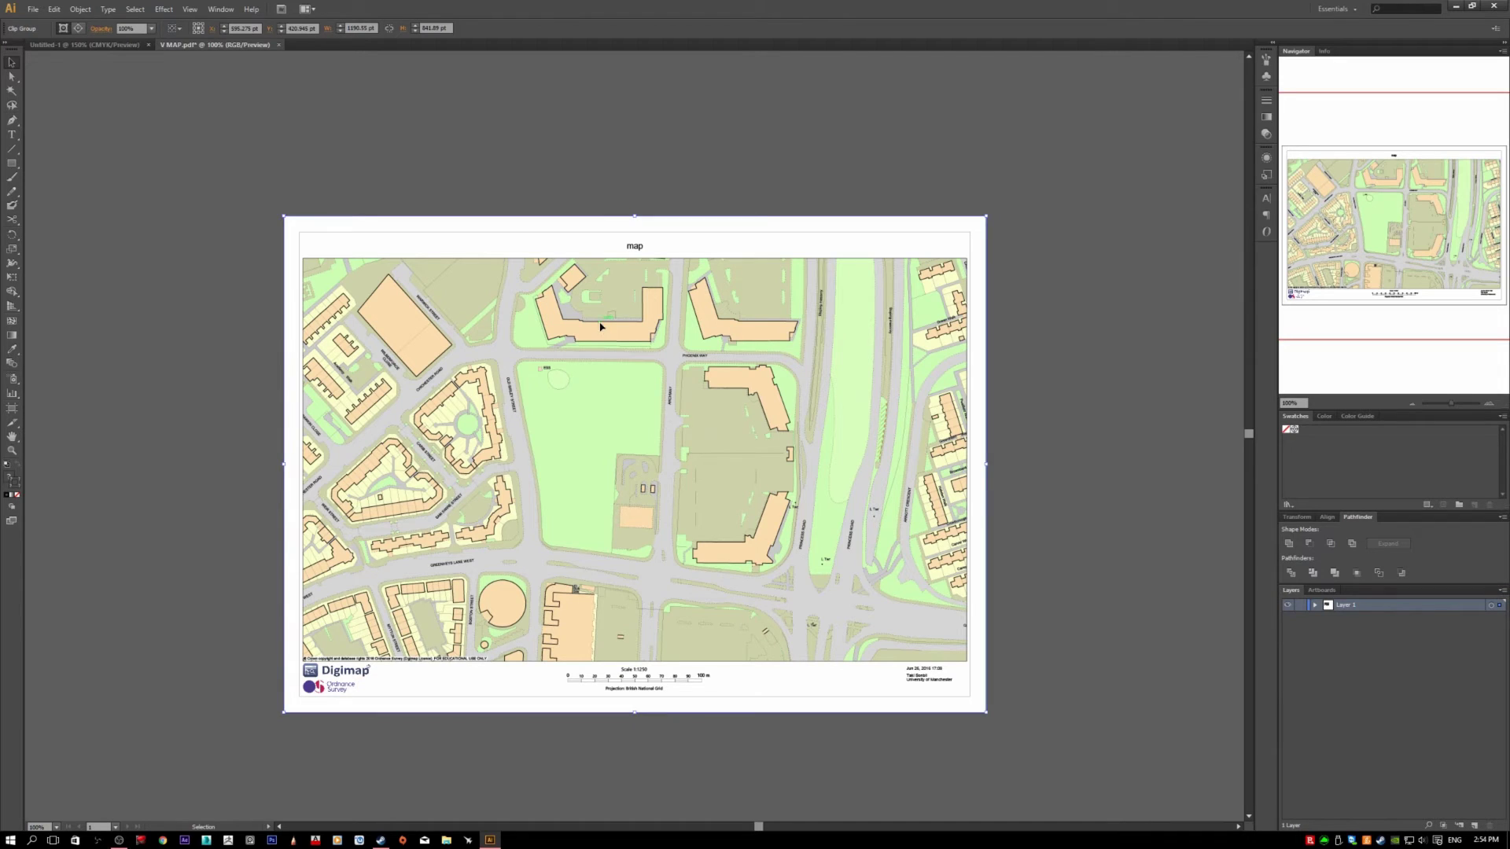
right_click(600, 326)
left_click(659, 388)
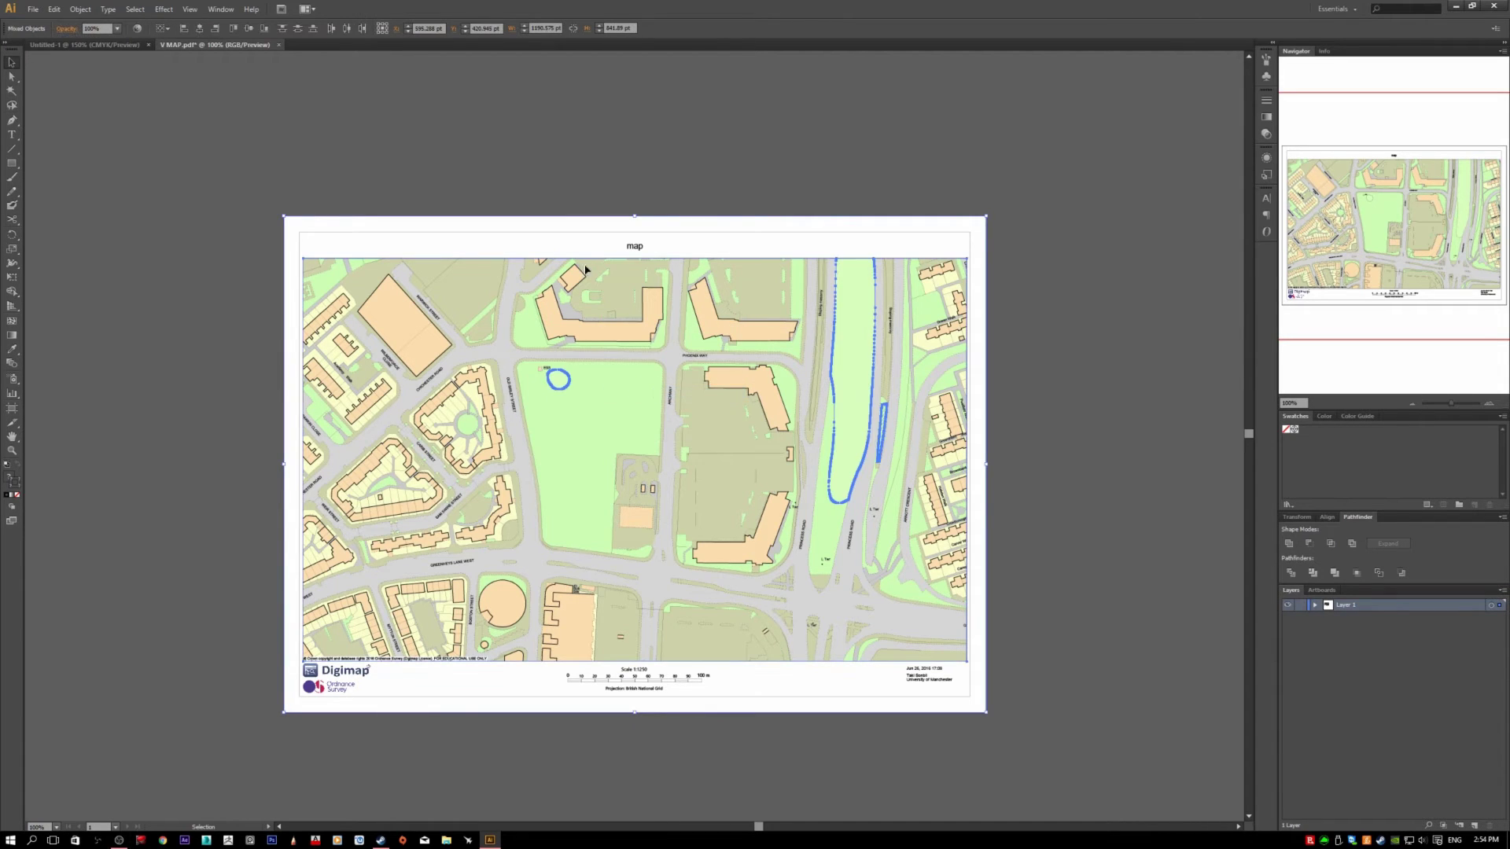
key("ctrl+z")
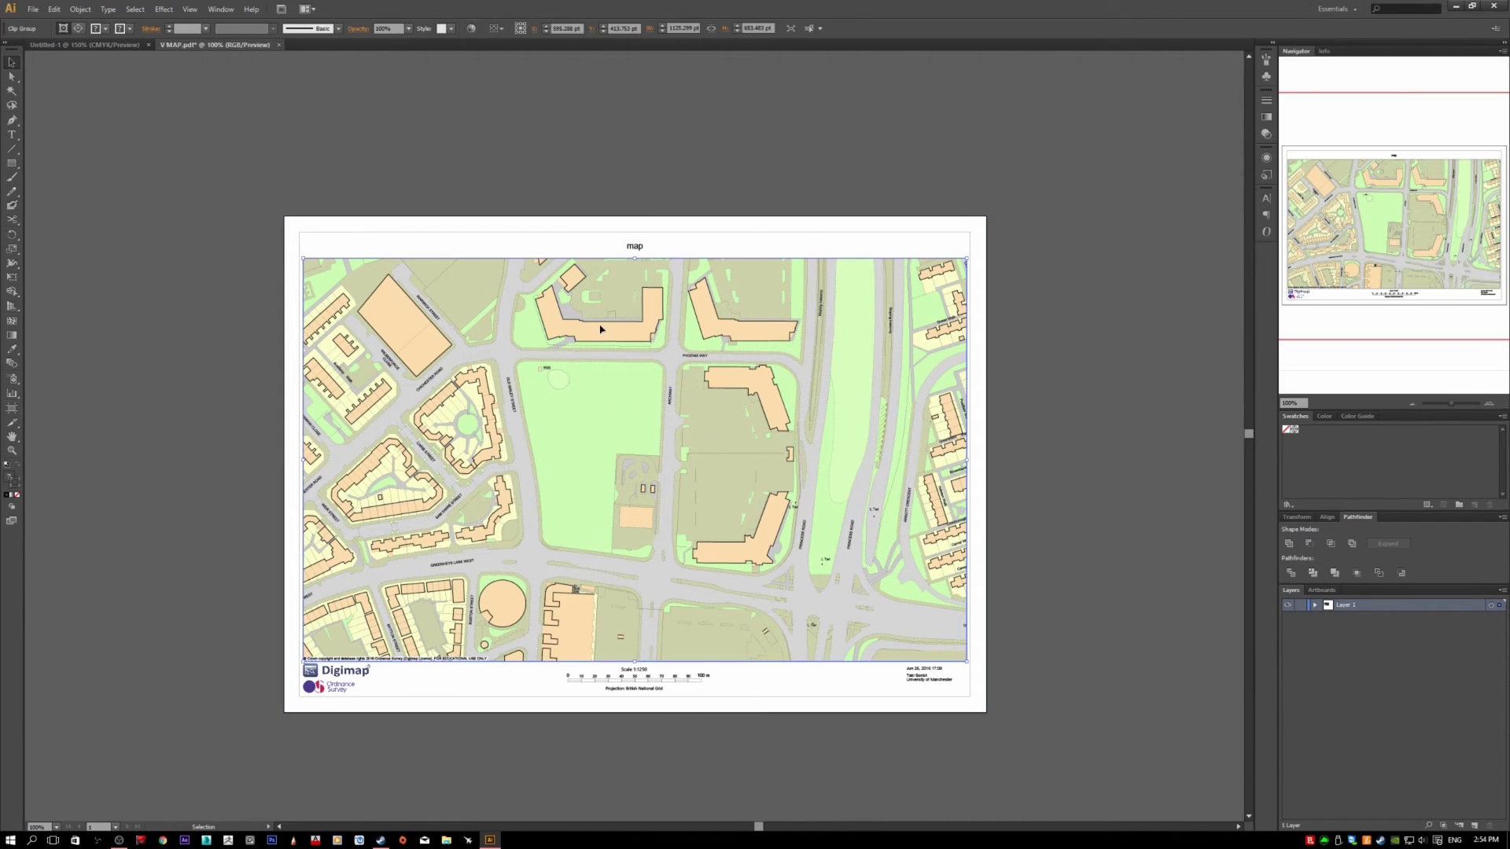
Step: Release the two nested clipping masks that crop the artwork to the map frame, one after the other, and clear the selection
right_click(600, 329)
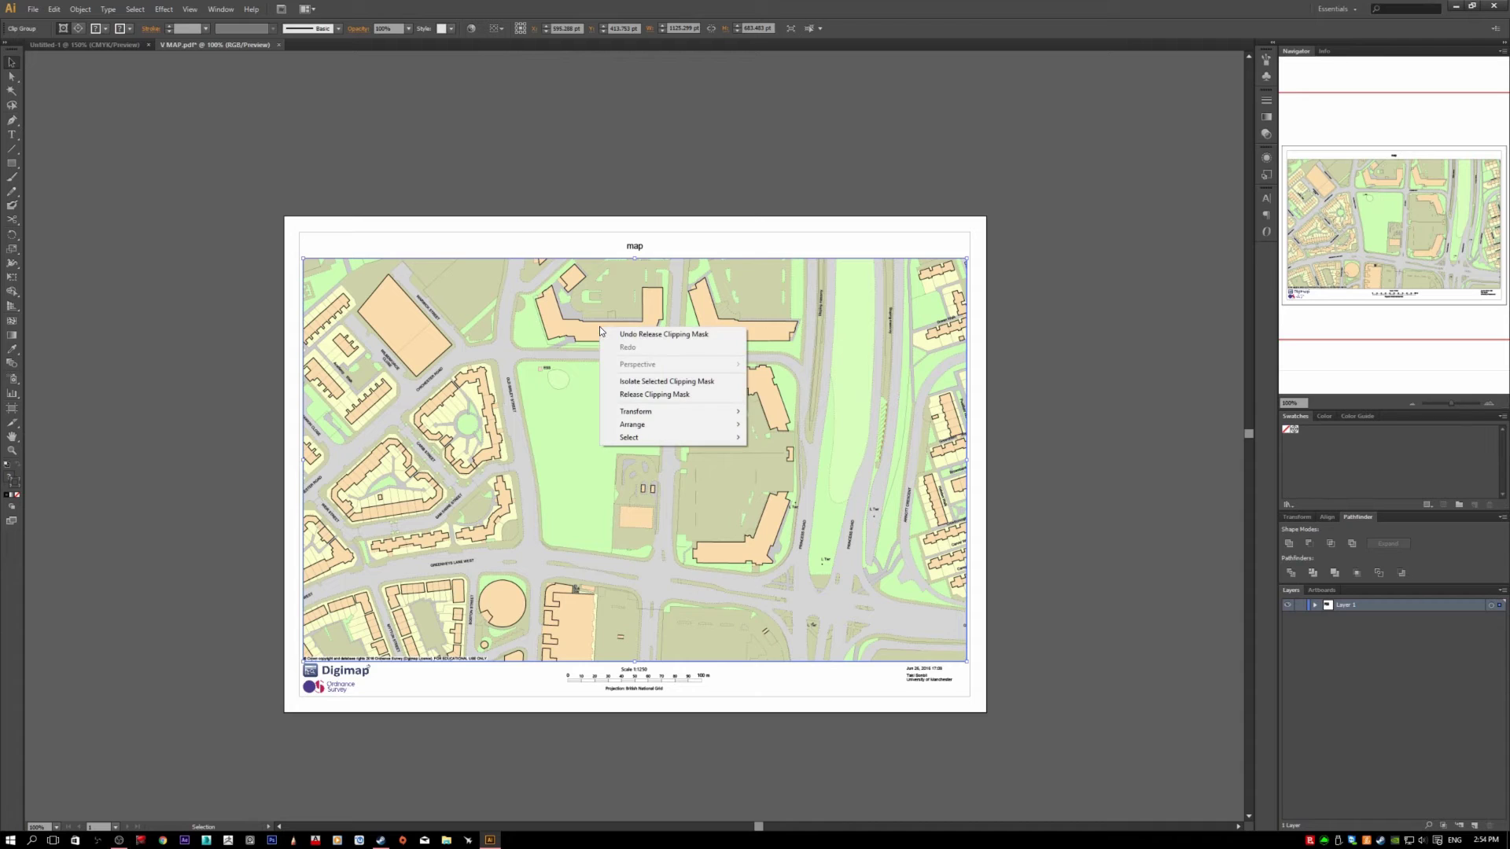
left_click(640, 393)
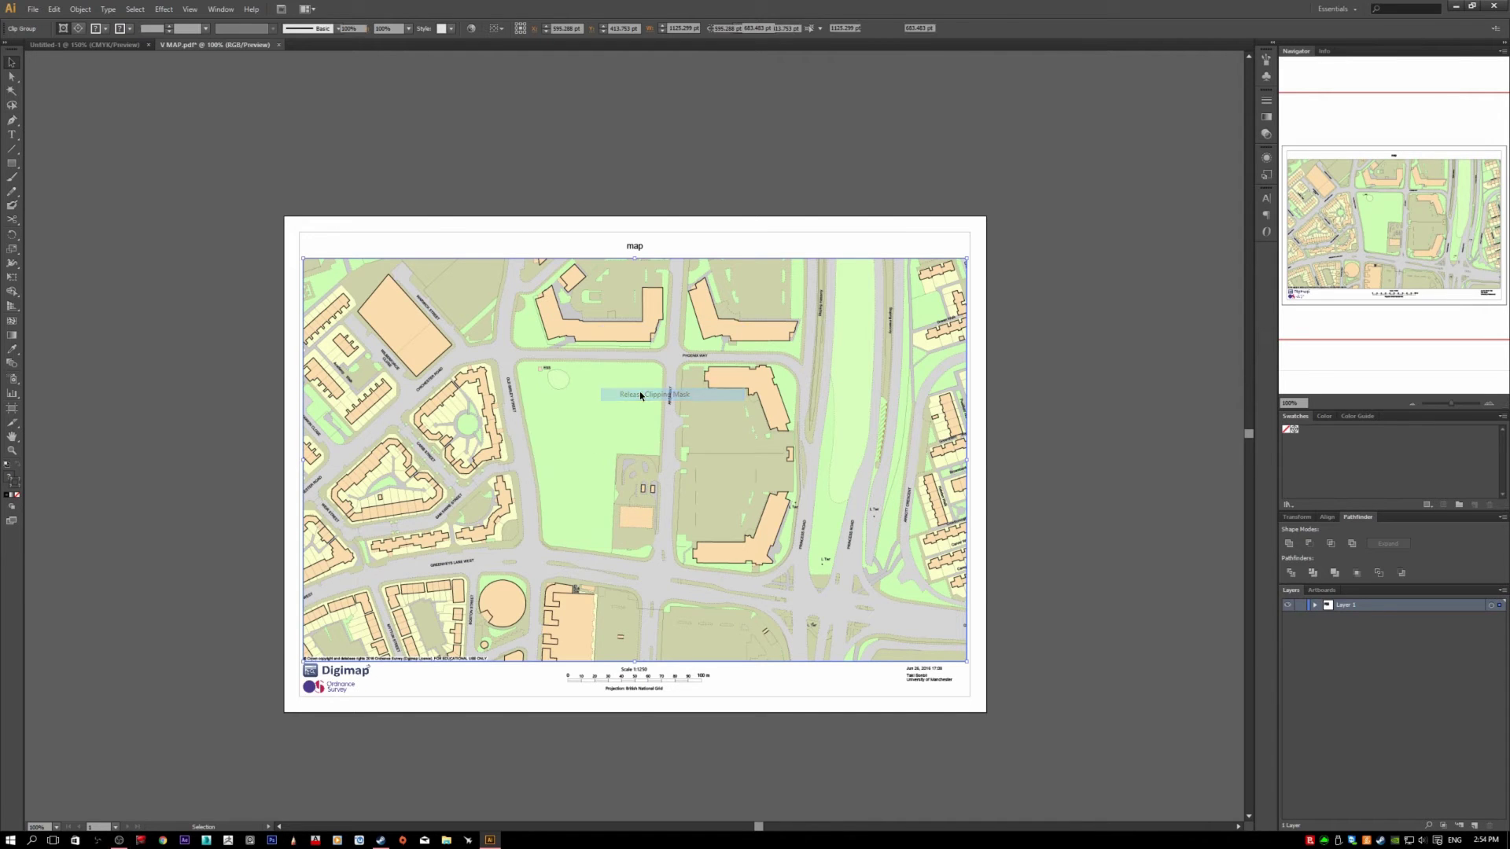
left_click(191, 234)
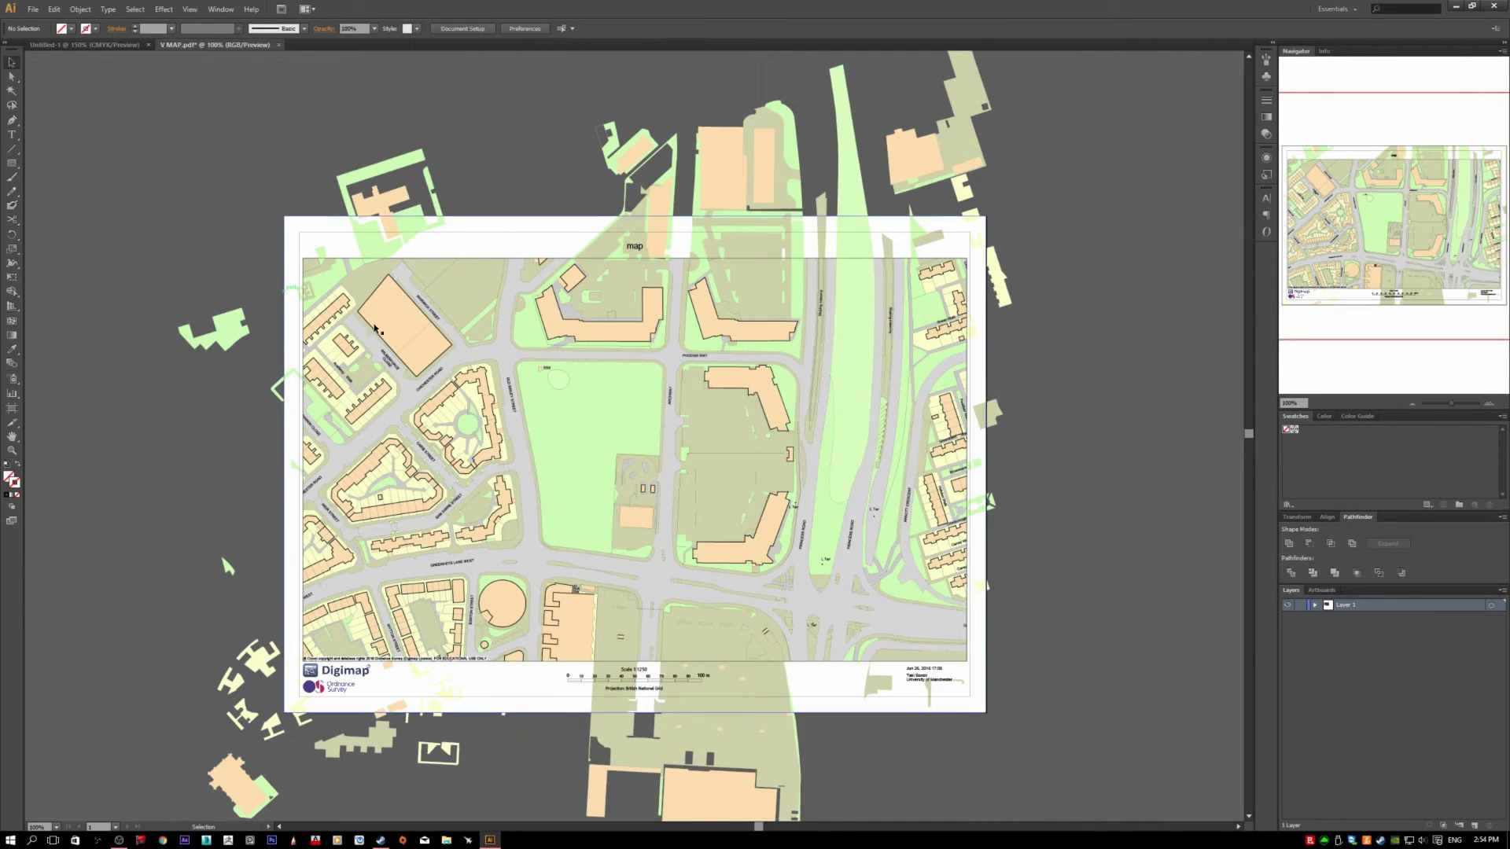
left_click(381, 327)
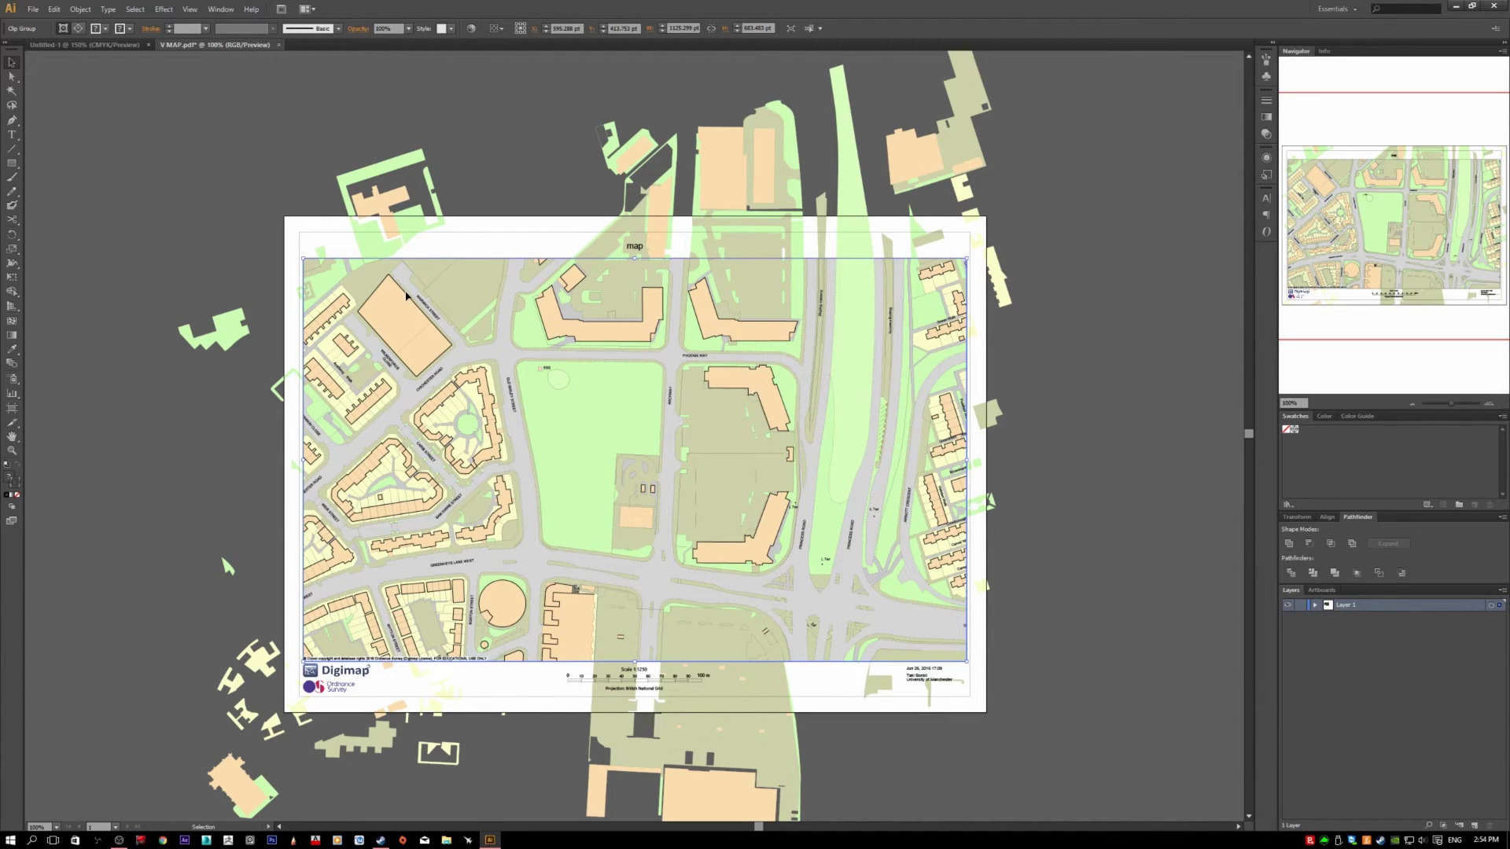
right_click(399, 311)
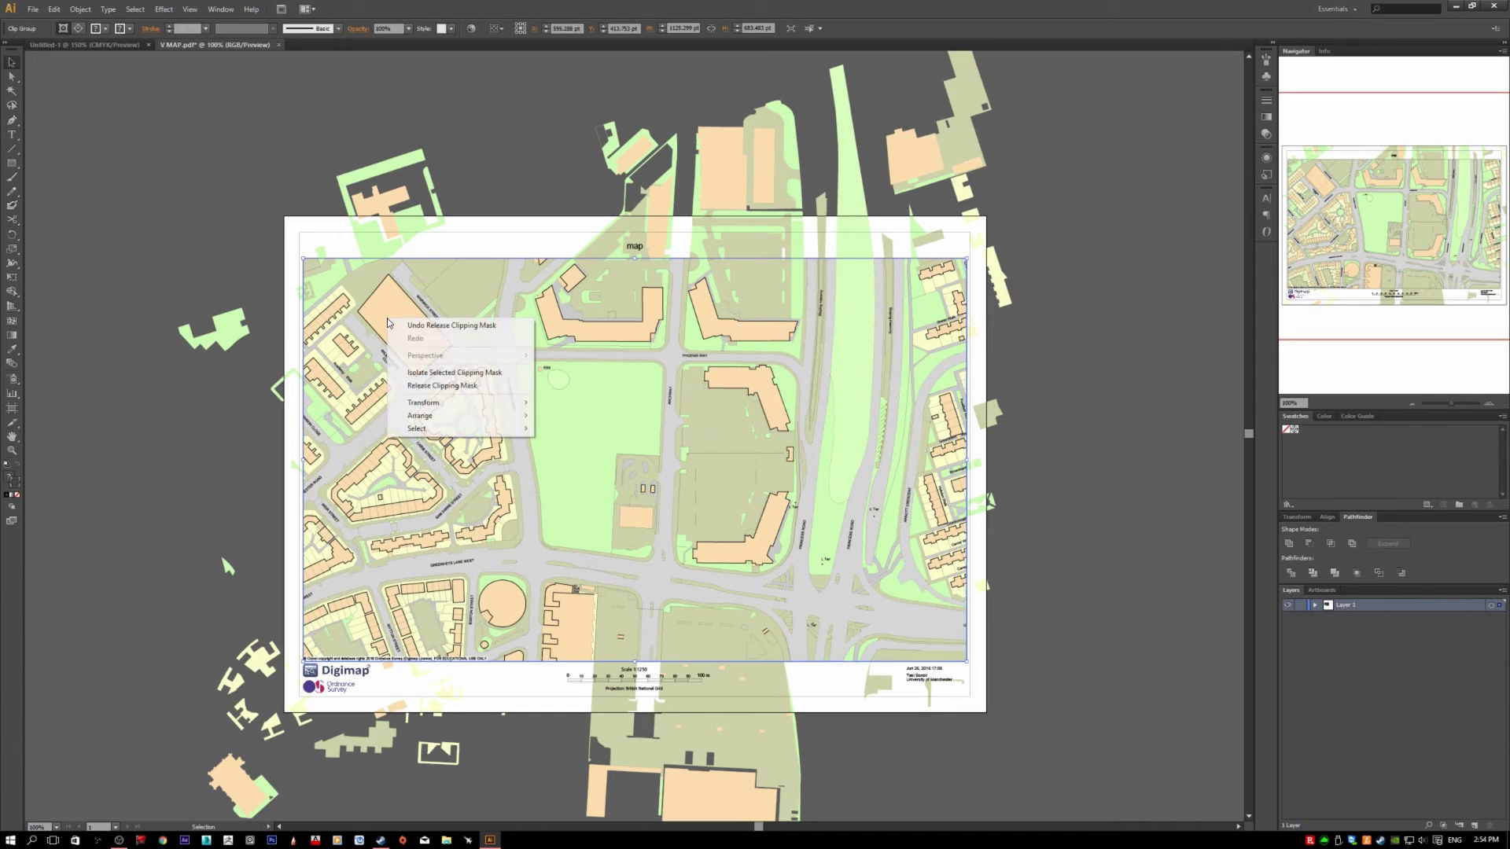
left_click(450, 383)
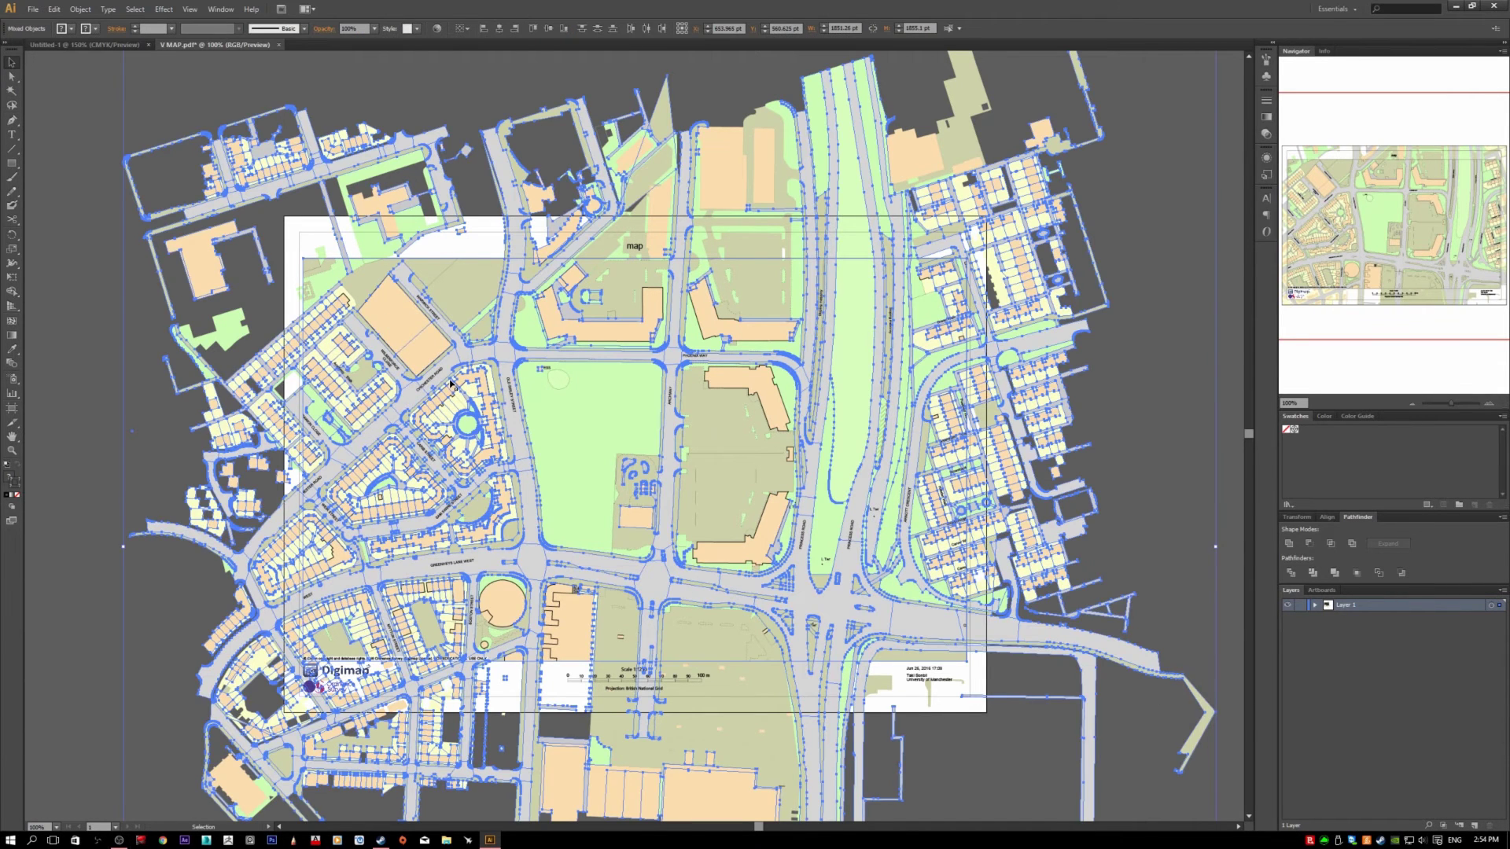
left_click(65, 331)
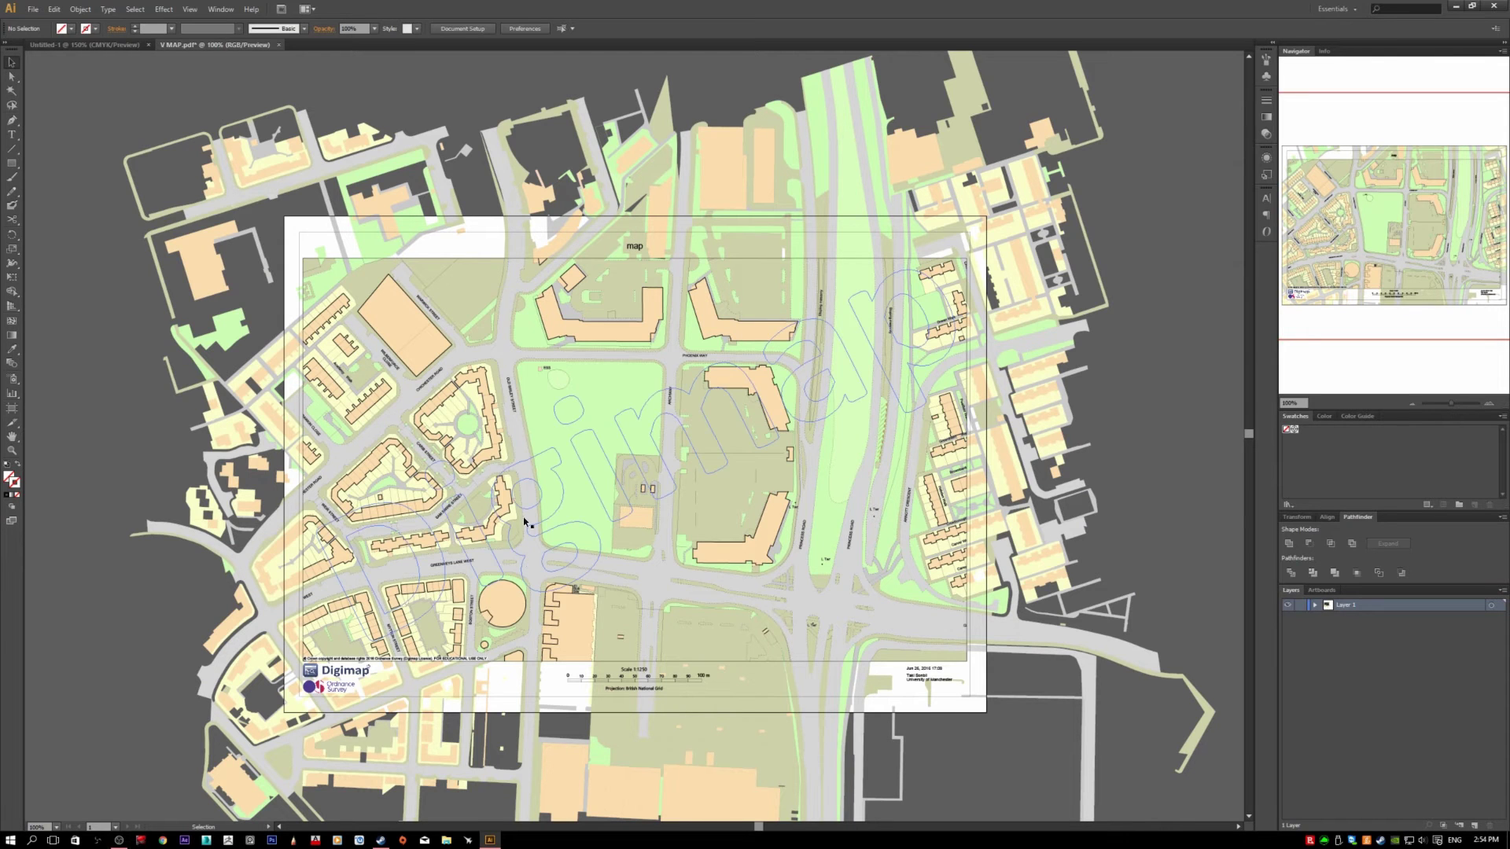
Step: Release the remaining page-sized clipping mask over the map and deselect everything
right_click(455, 266)
left_click(461, 334)
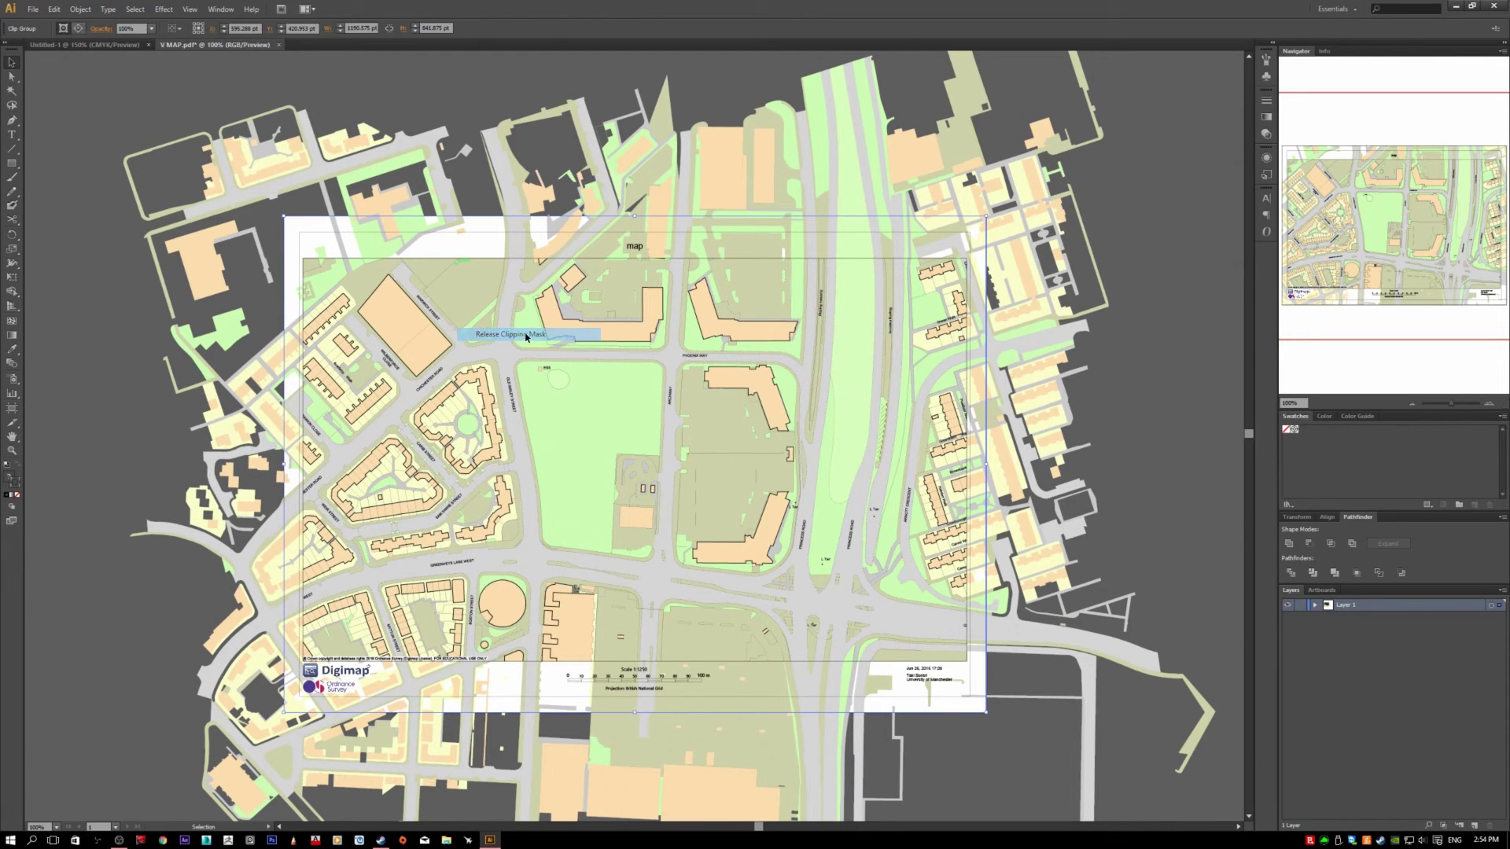
left_click(90, 244)
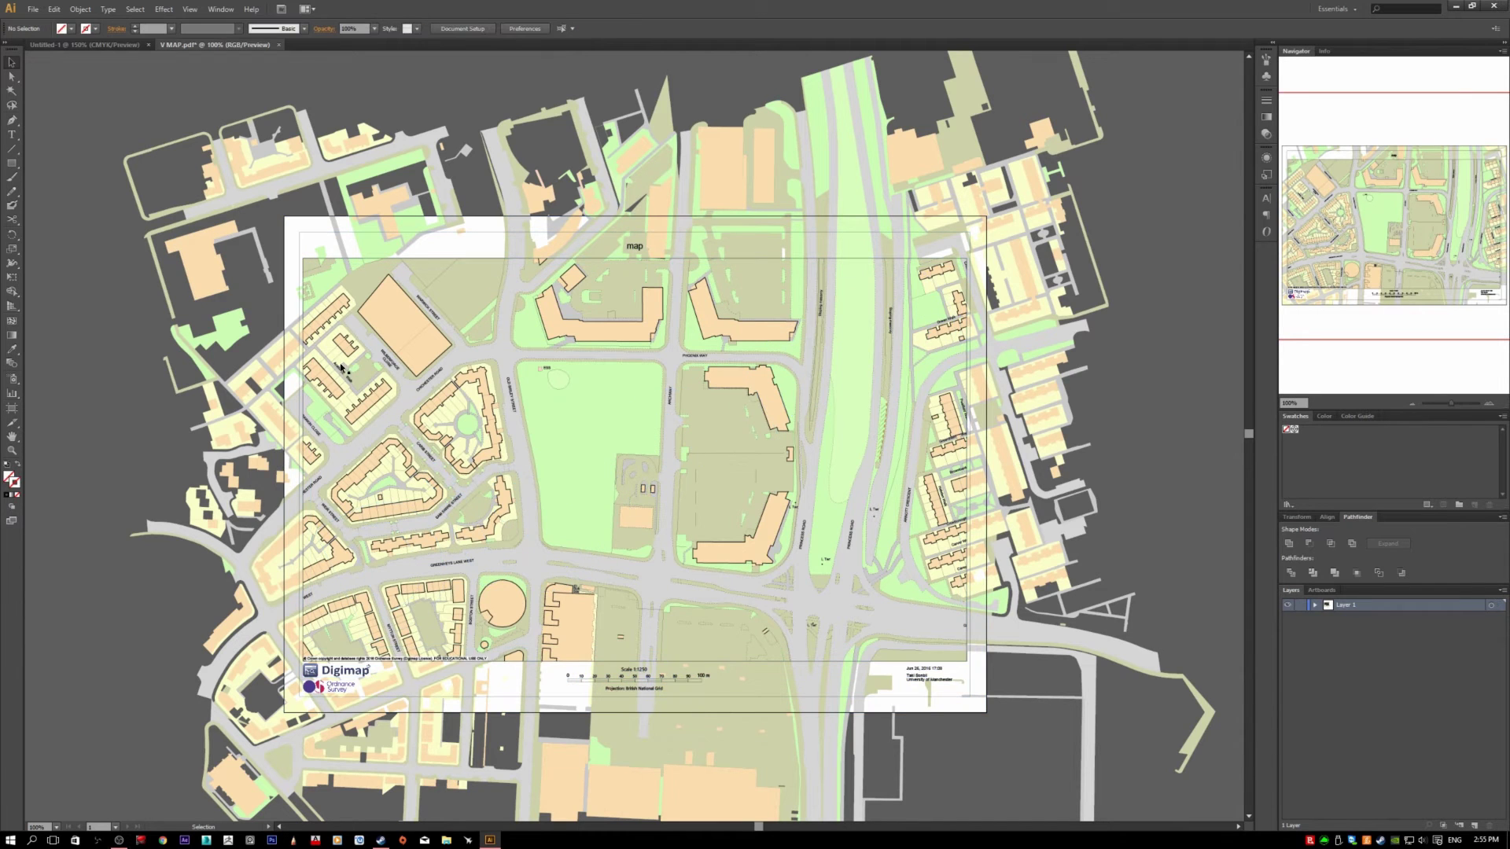
Step: Select the large green park area, then the overlapping paths of the map's northwest block, to examine which pieces are individually selectable
left_click(629, 398)
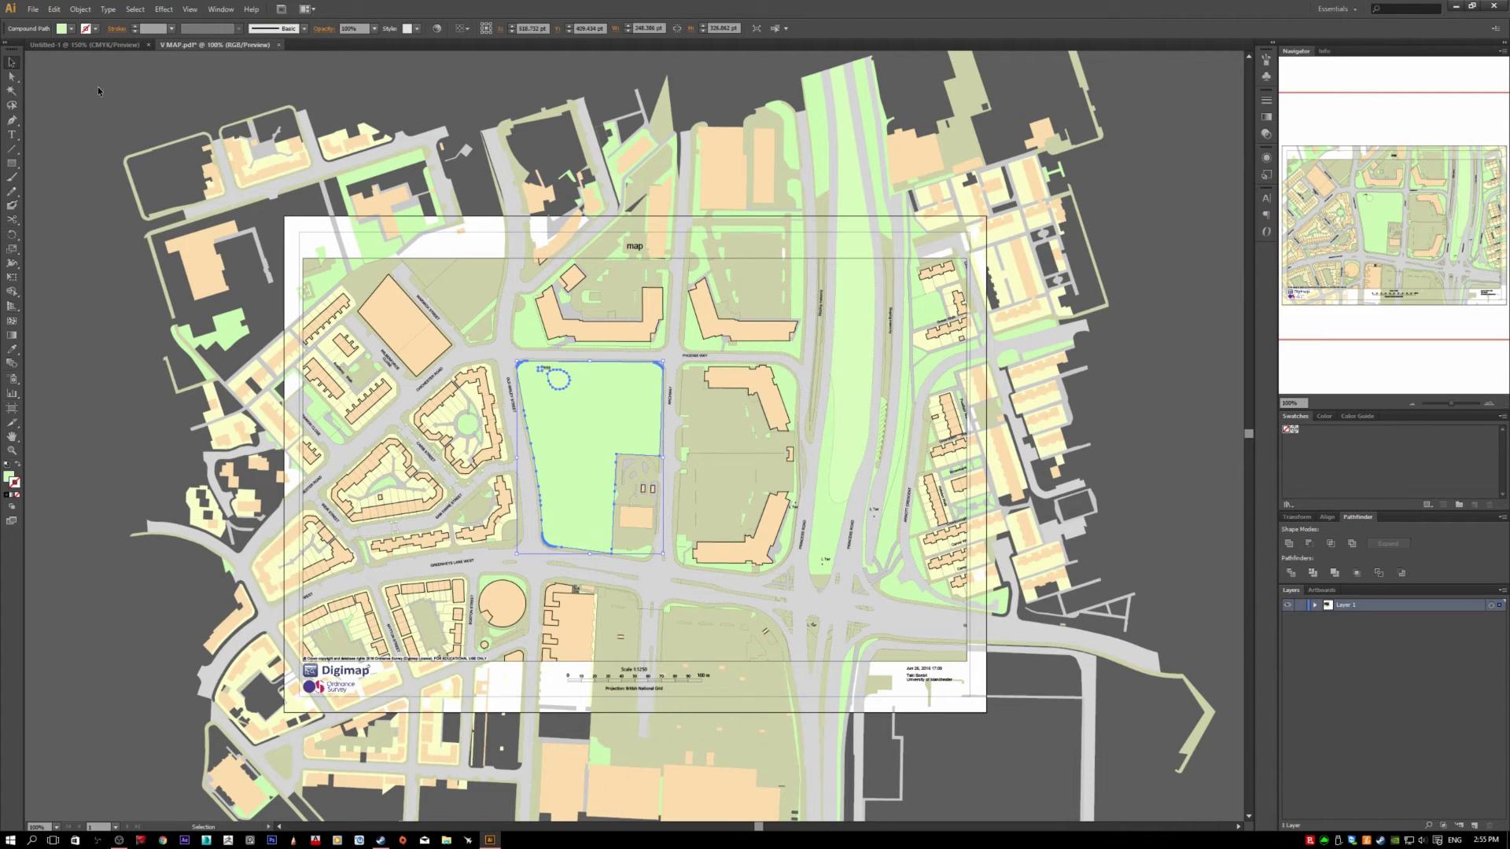
left_click(40, 78)
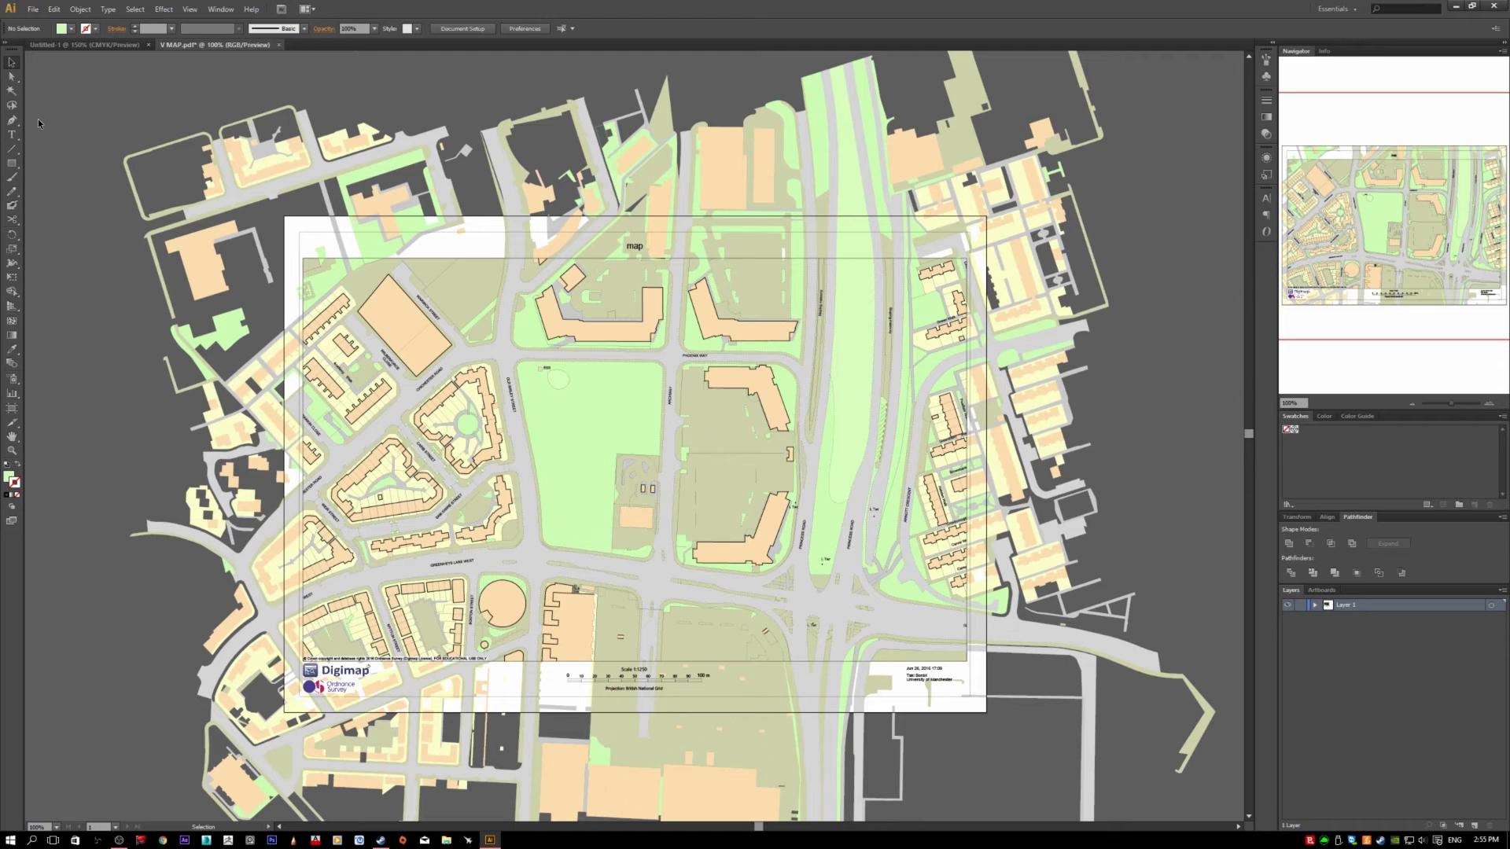
left_click(196, 206)
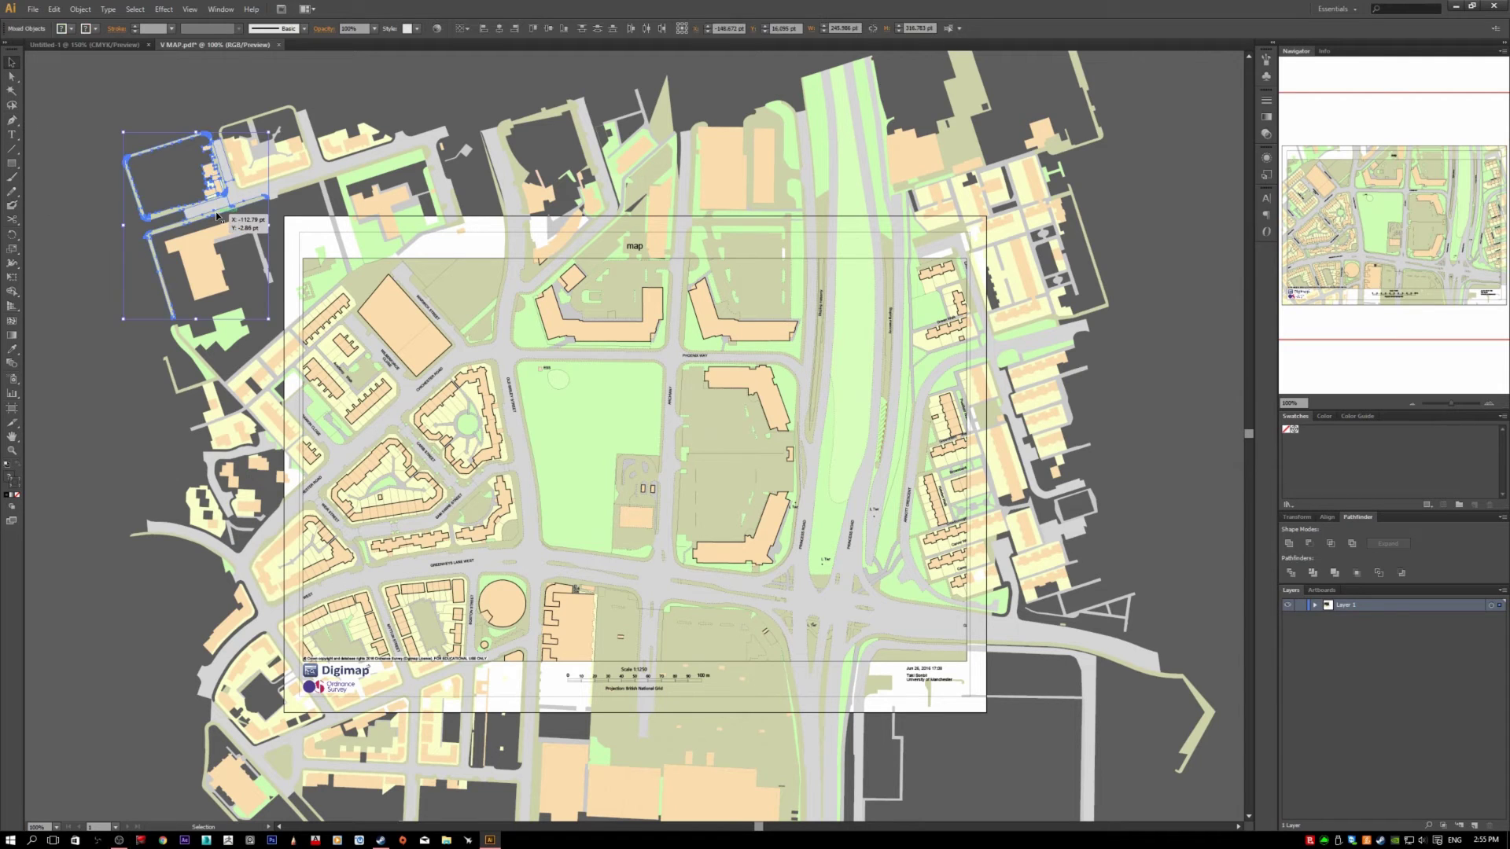
left_click(123, 99)
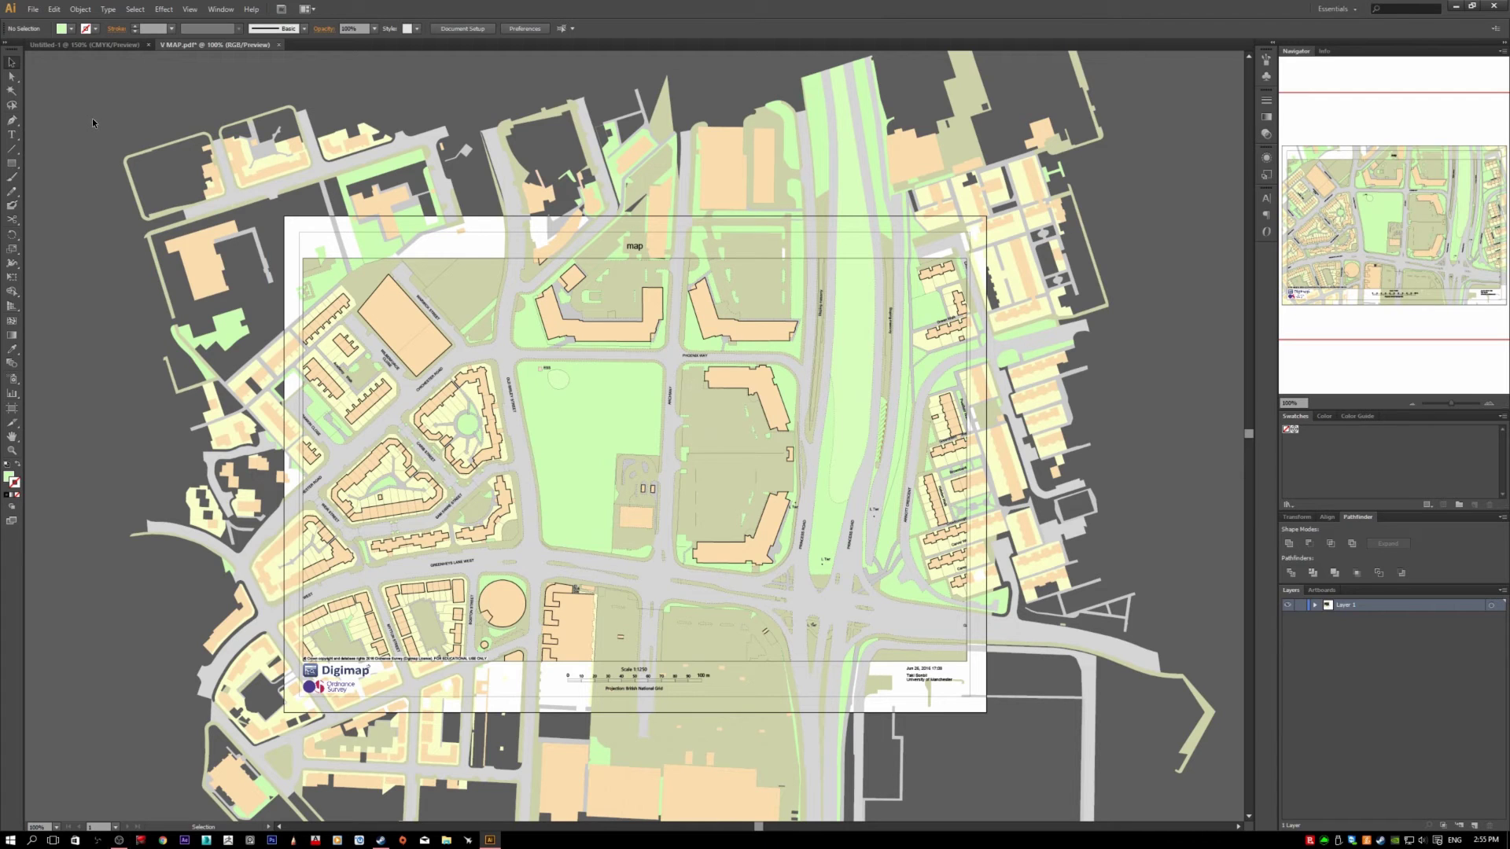
left_click(126, 173)
left_click(96, 112)
left_click(199, 139)
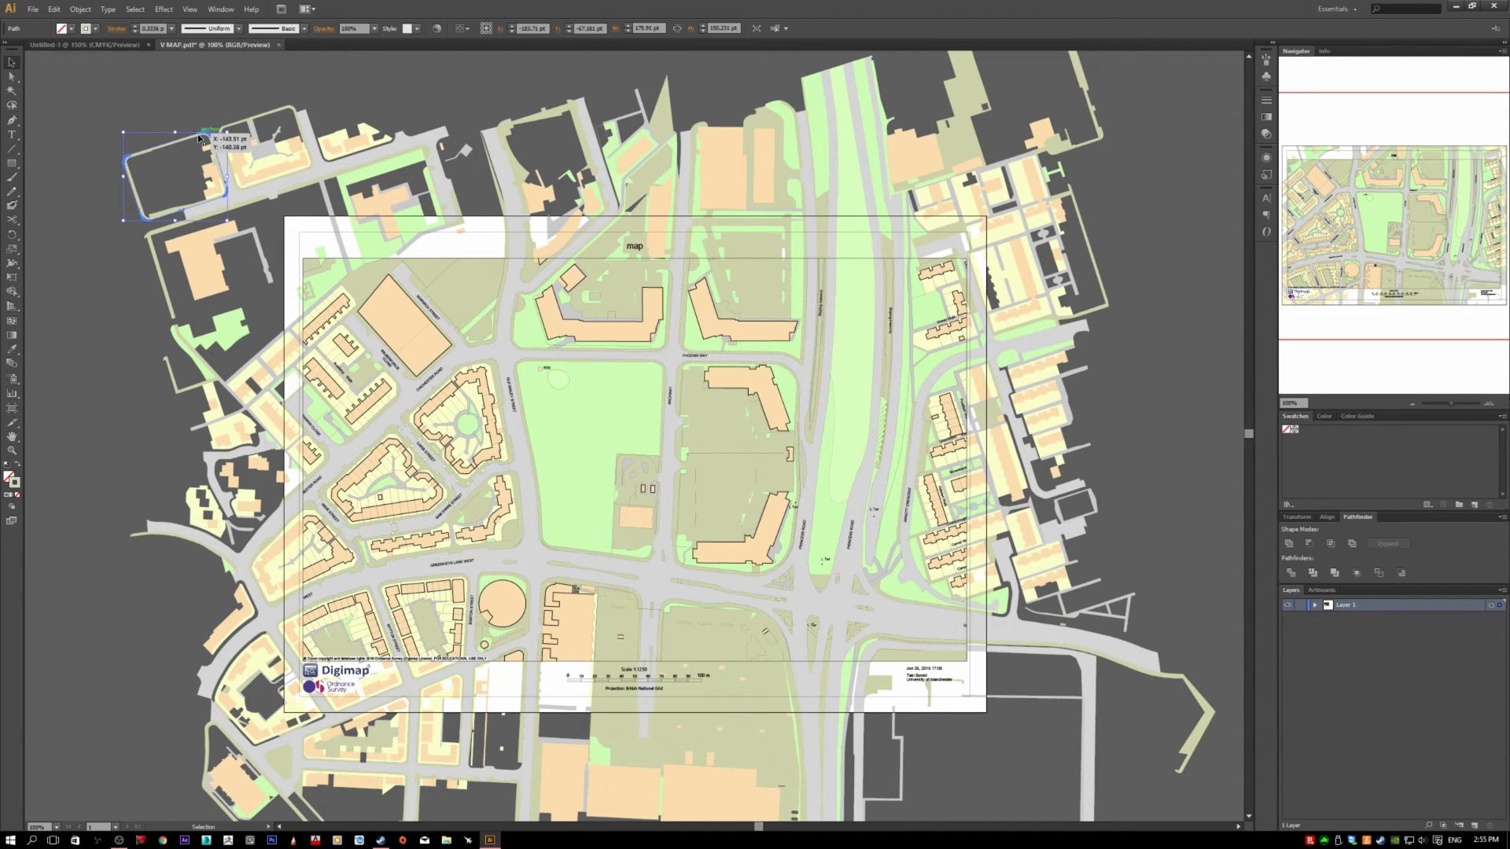
left_click(197, 138)
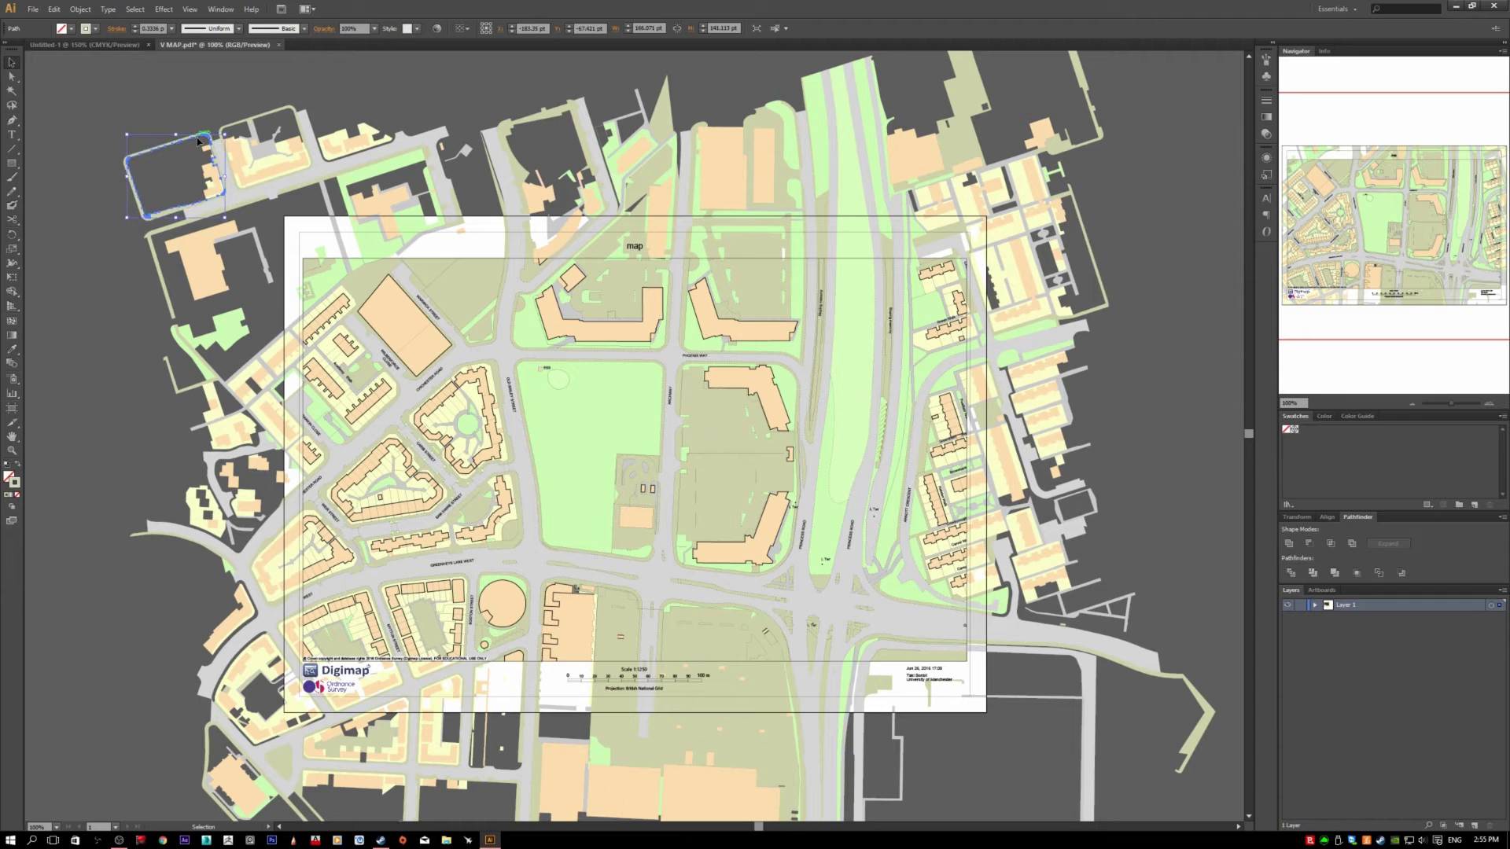
left_click_drag(197, 138, 164, 145)
left_click(126, 87)
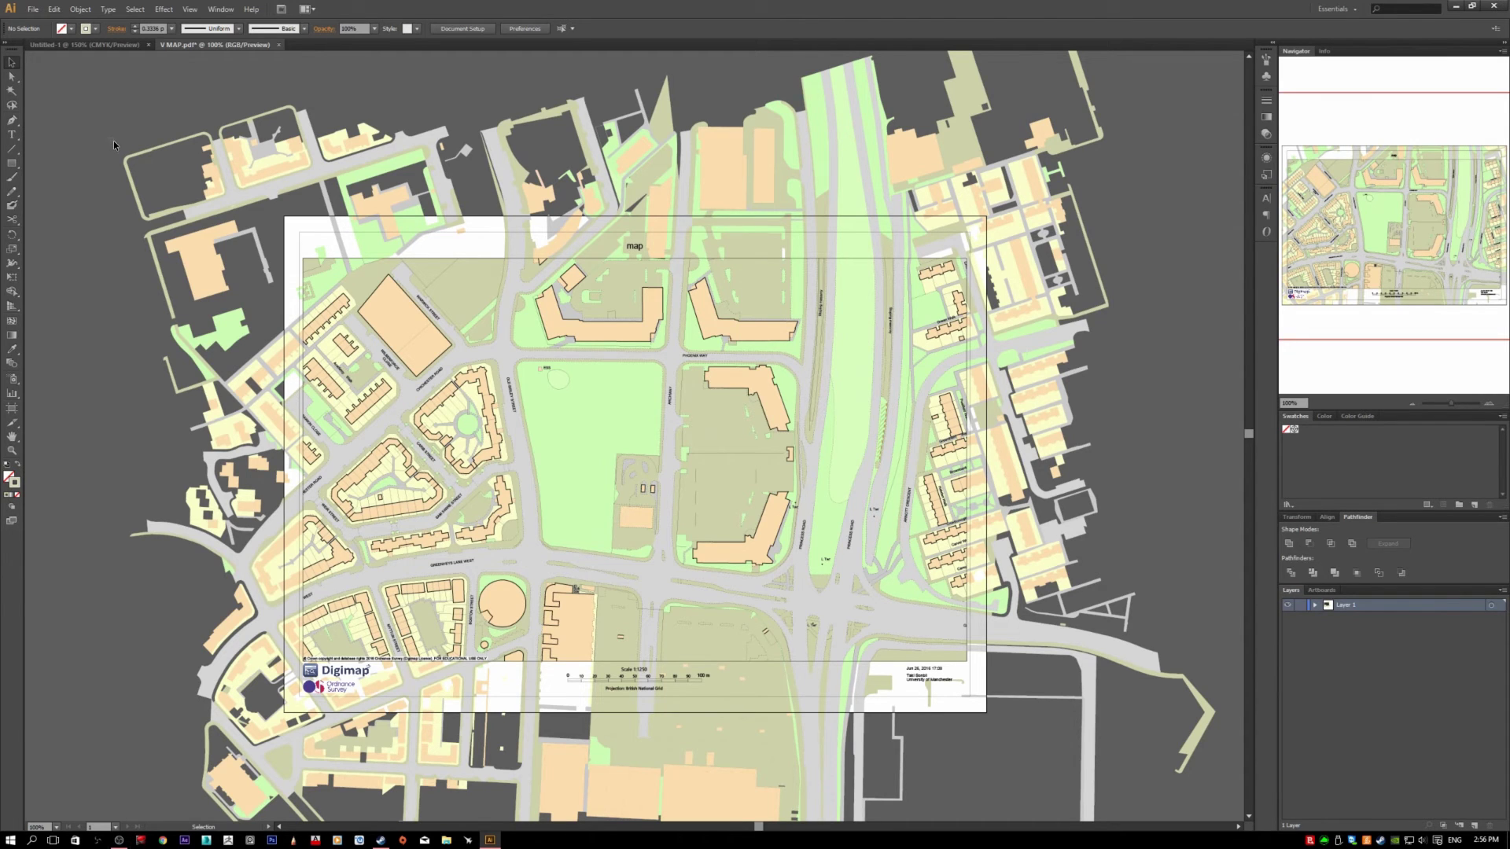
Step: Try moving the northwest block's outline path away to the west of the map, and undo the move
left_click(171, 188)
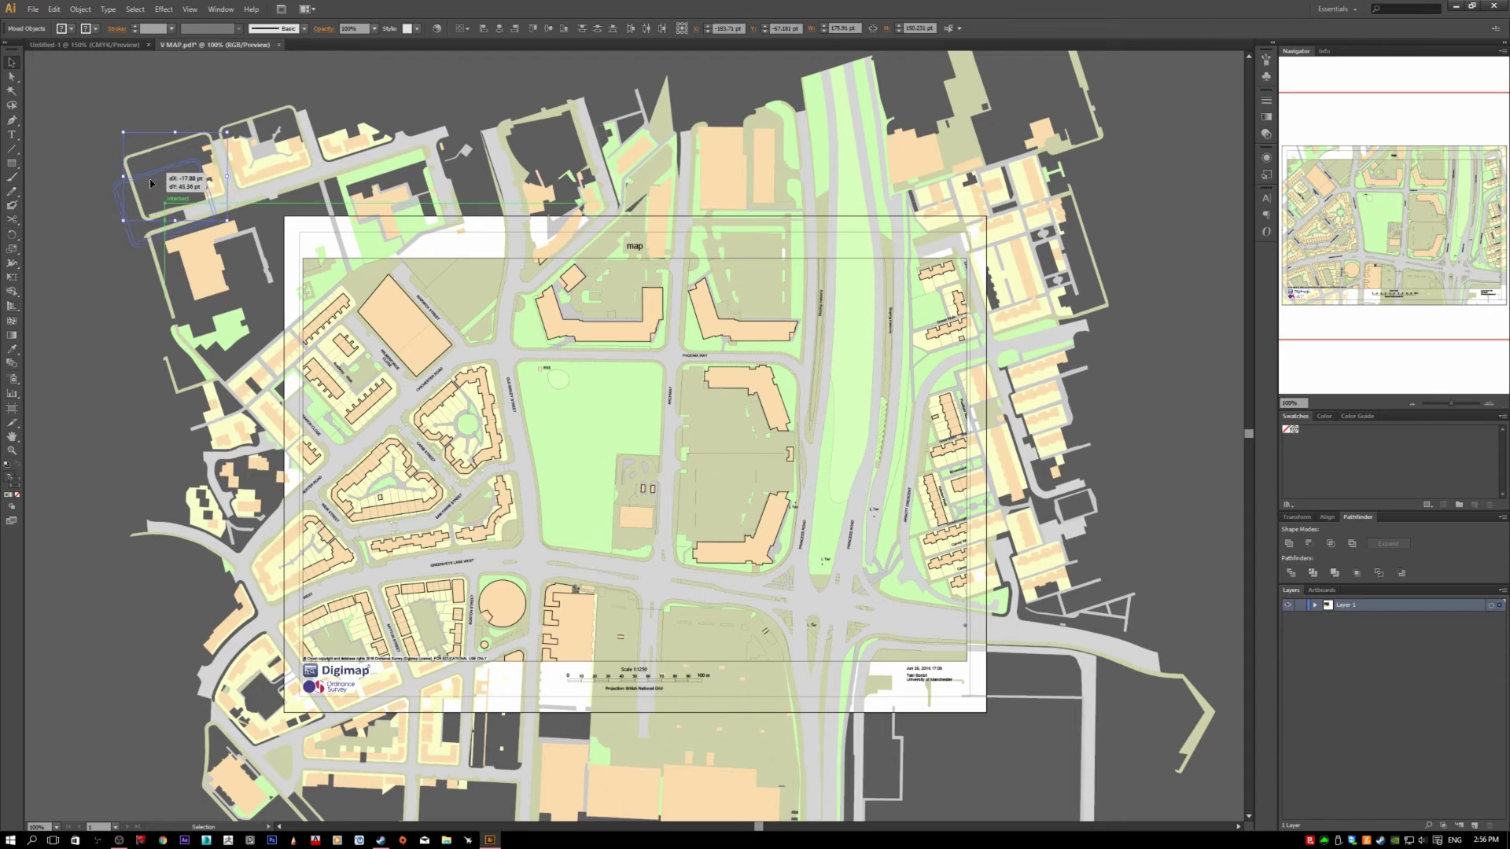
key("a")
key("v")
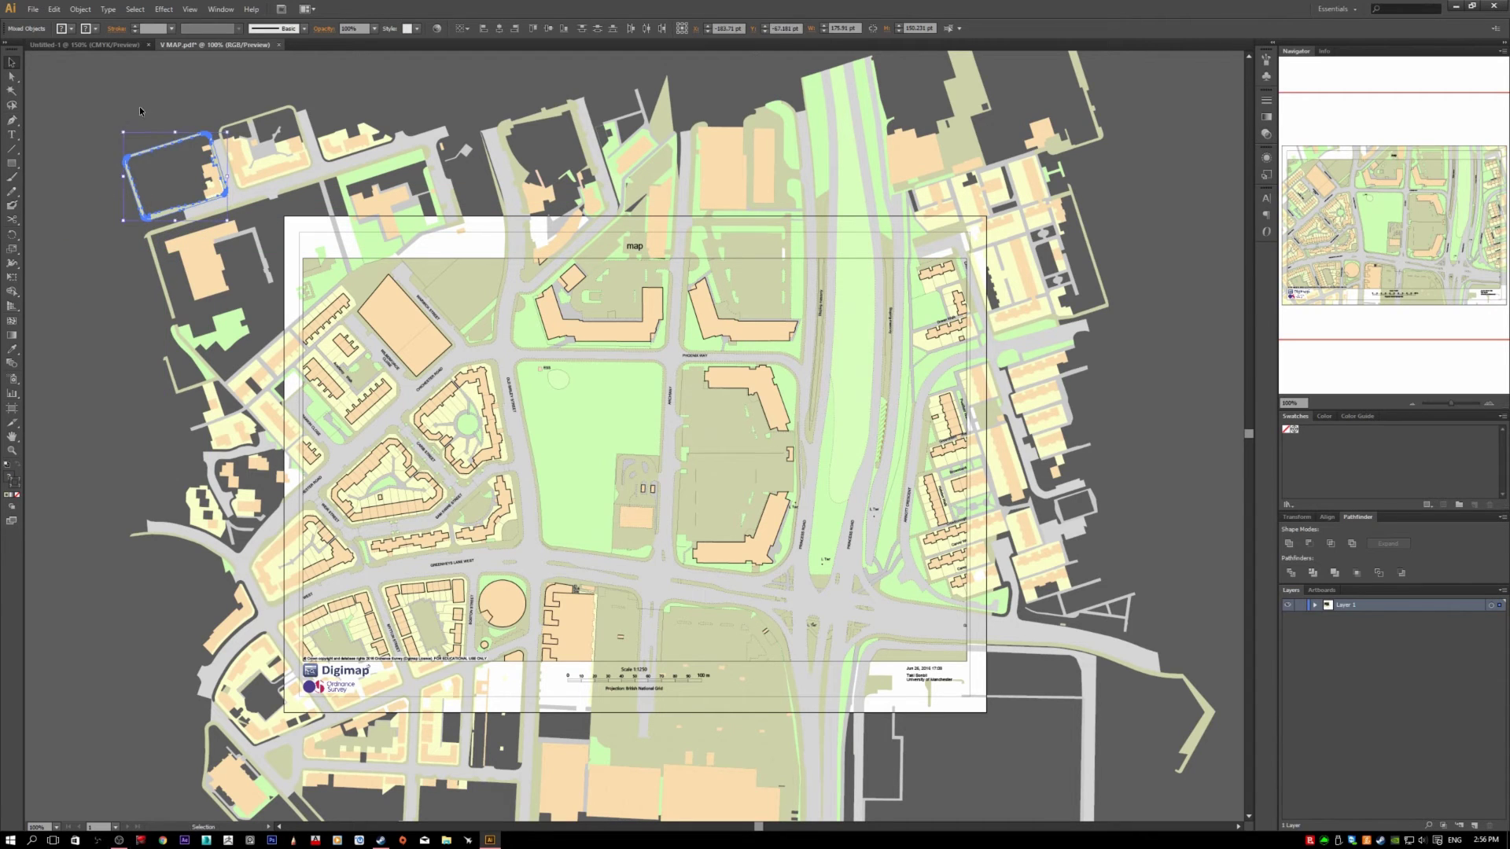
left_click(159, 120)
left_click(159, 151)
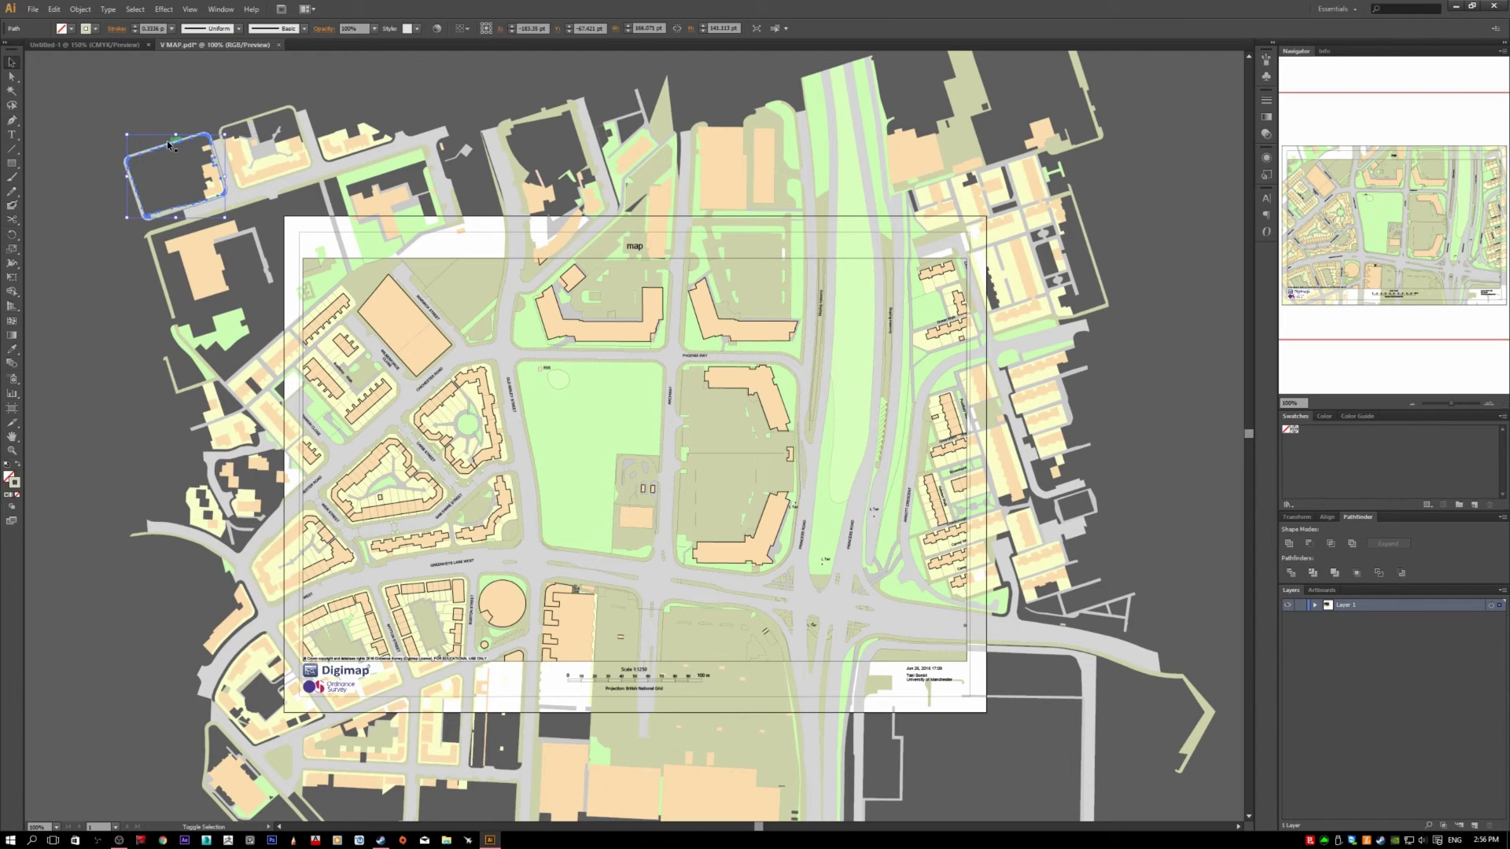
left_click(166, 140, "shift")
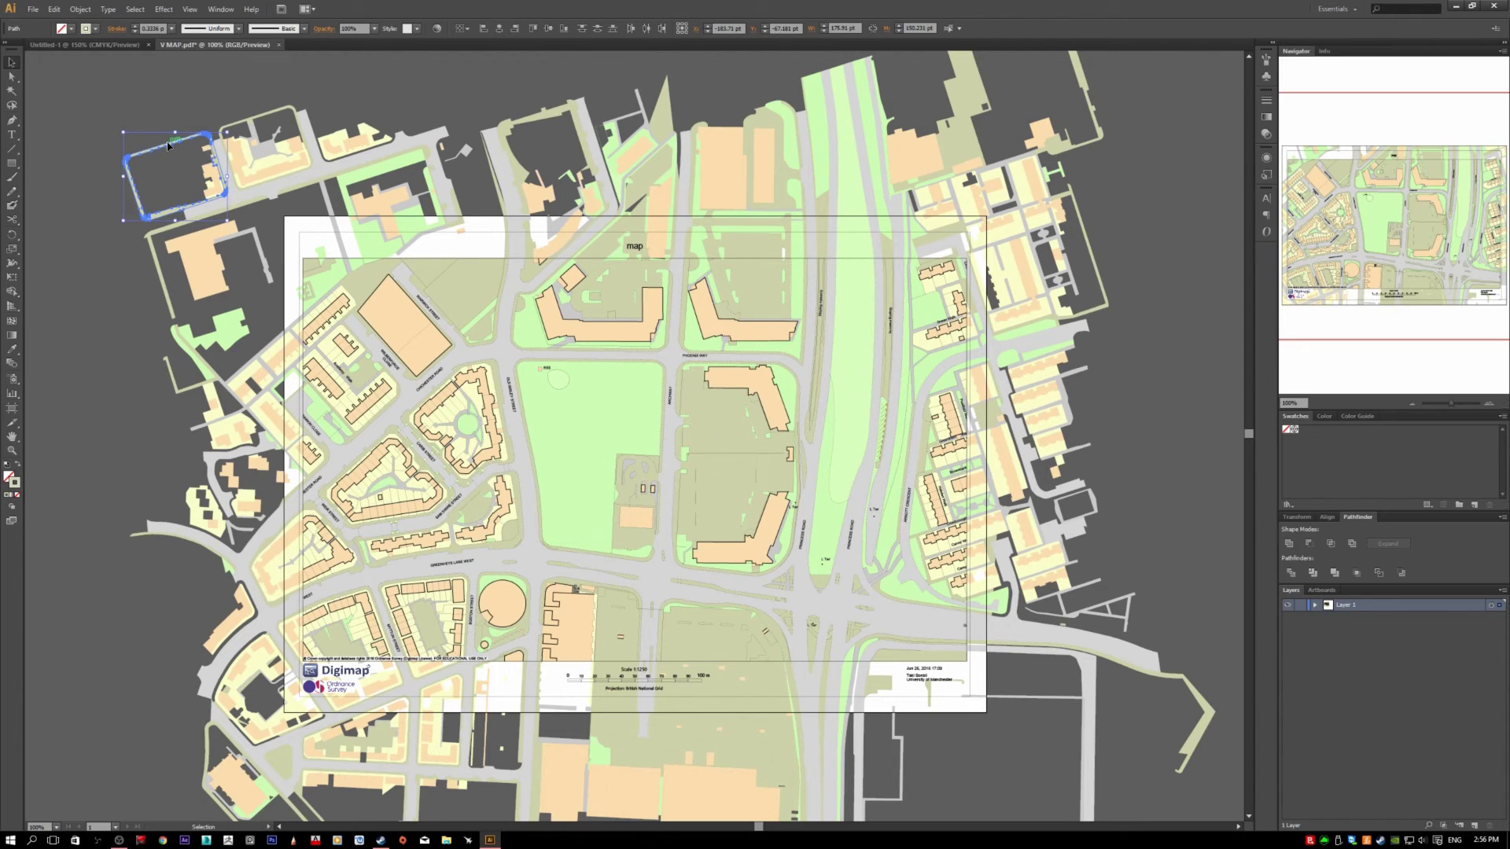
left_click_drag(153, 150, 66, 145)
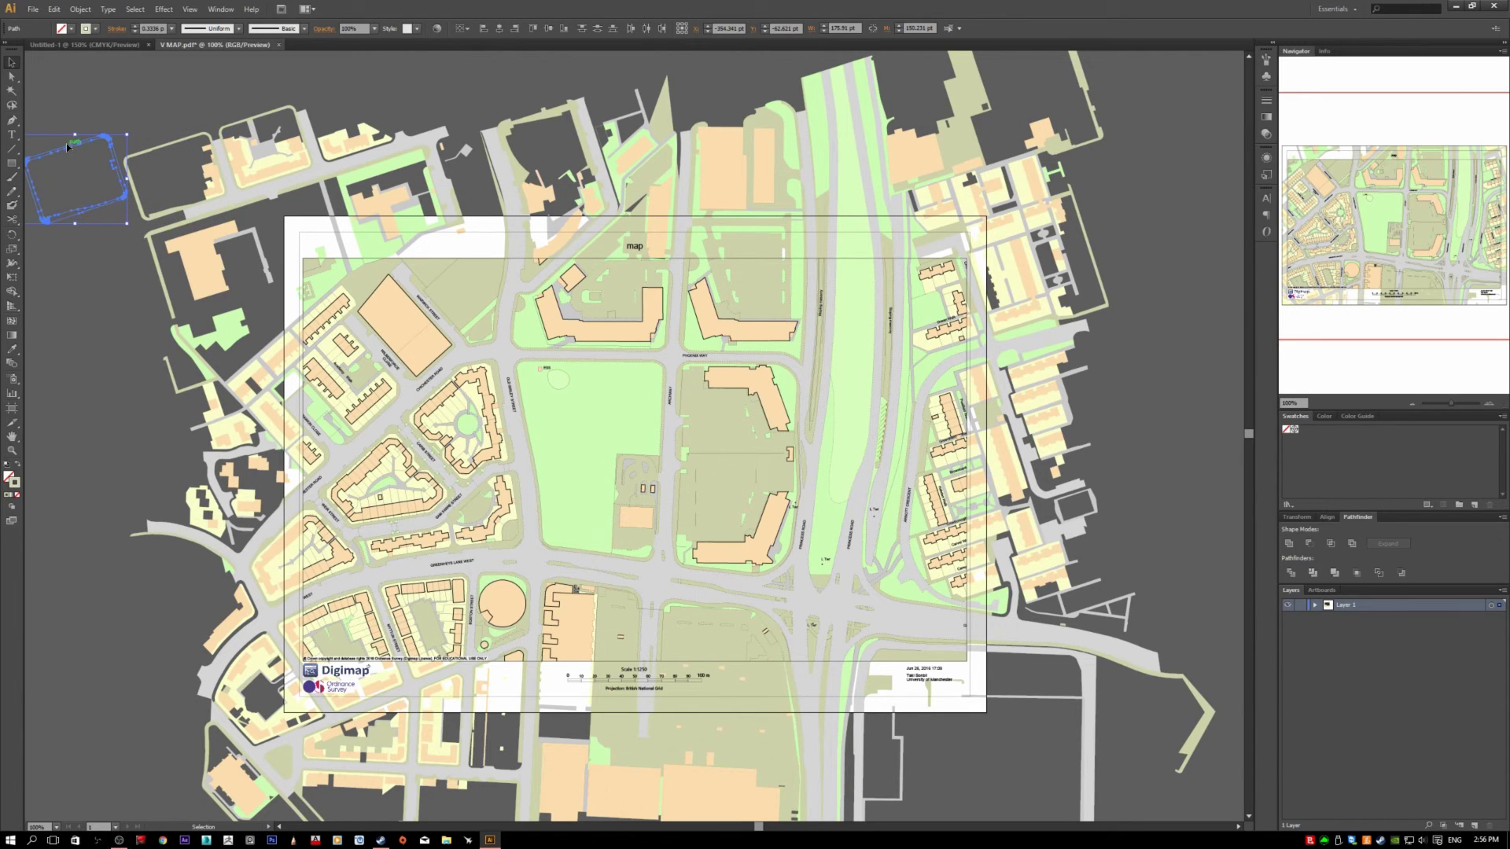
key("ctrl+z")
Step: Try moving the northwest block's paths southwest into the empty area beside the map, undoing each move
left_click_drag(168, 145, 76, 251)
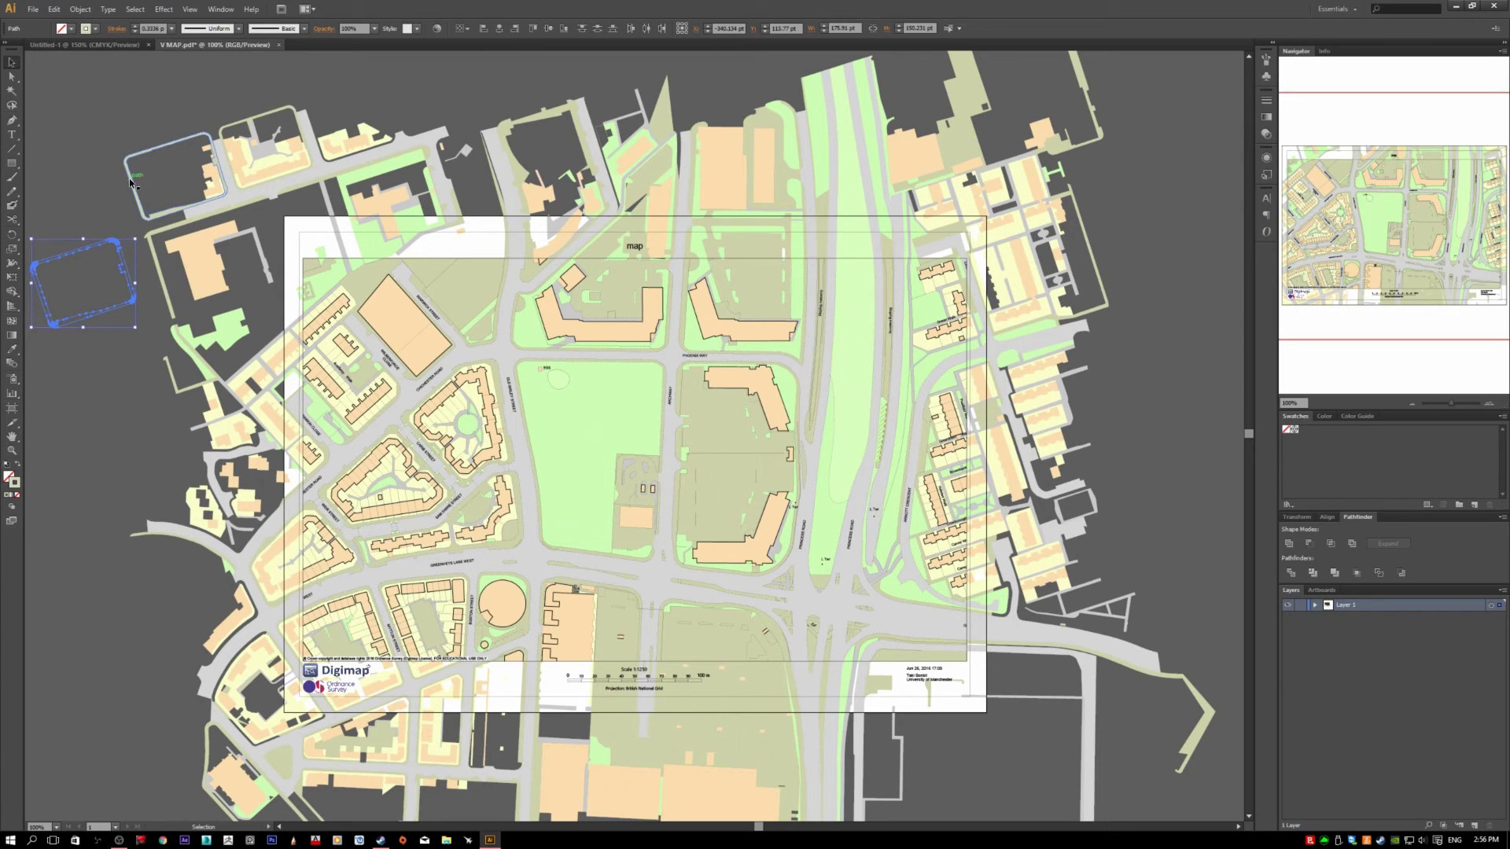
key("ctrl+z")
left_click_drag(166, 184, 77, 208)
key("ctrl+z")
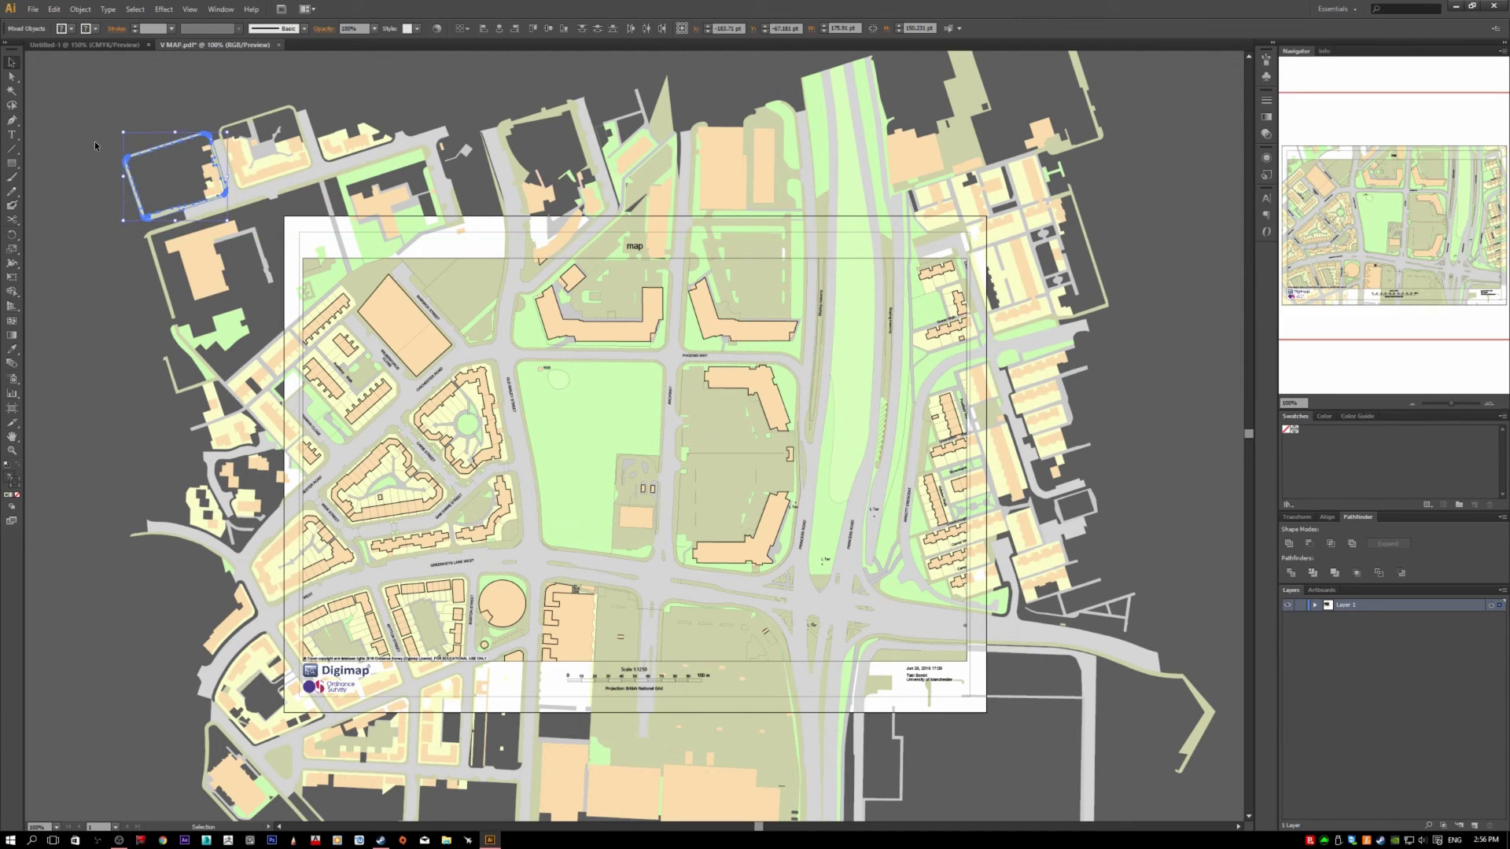
Step: Reselect the northwest block's paths, try moving them southwest beside the map, and undo the move
left_click_drag(77, 249, 156, 263)
left_click(142, 182)
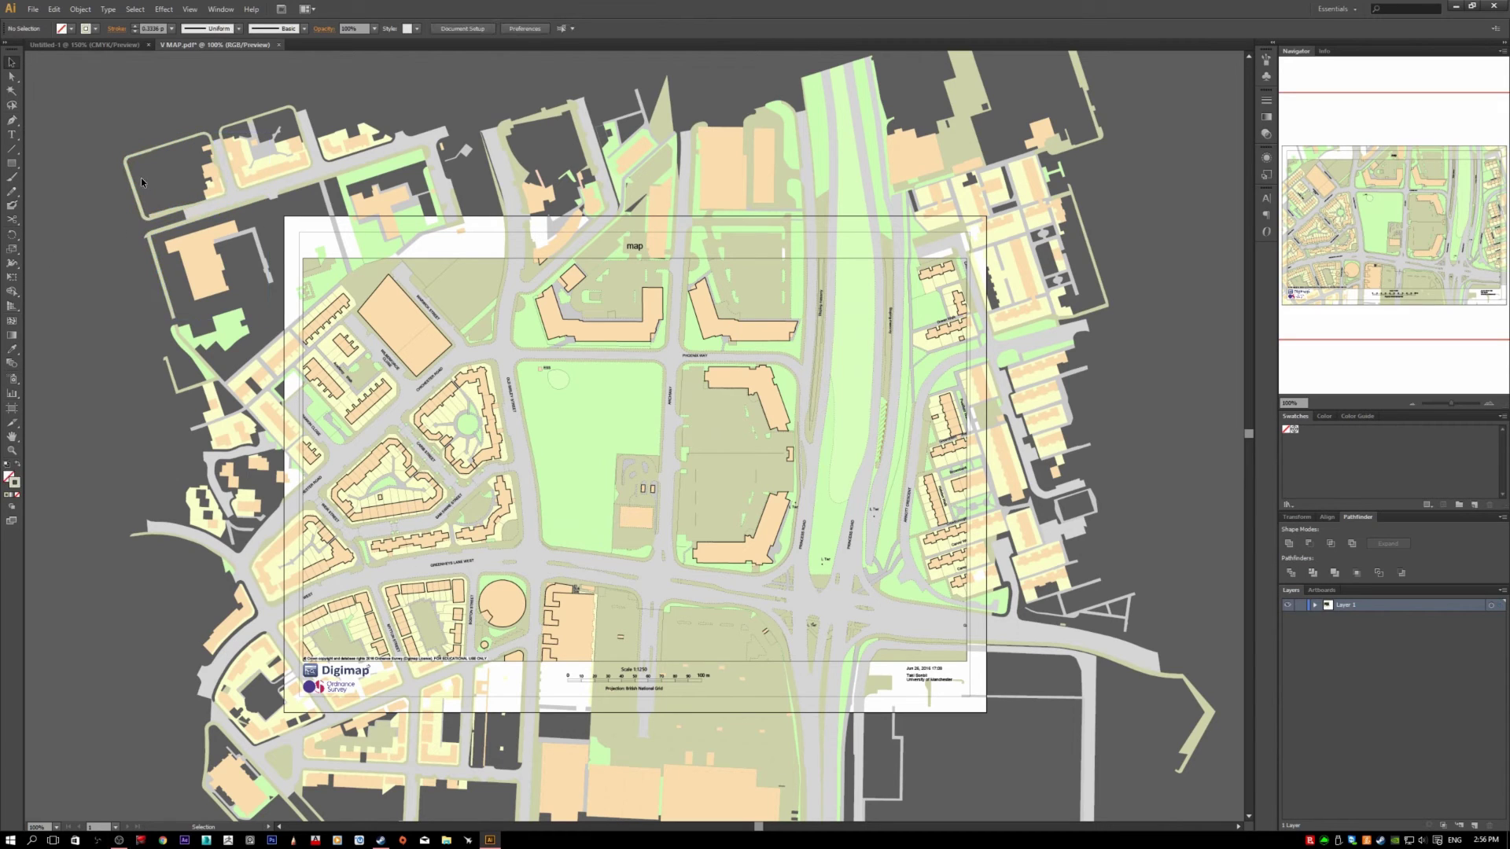
left_click_drag(188, 185, 161, 167)
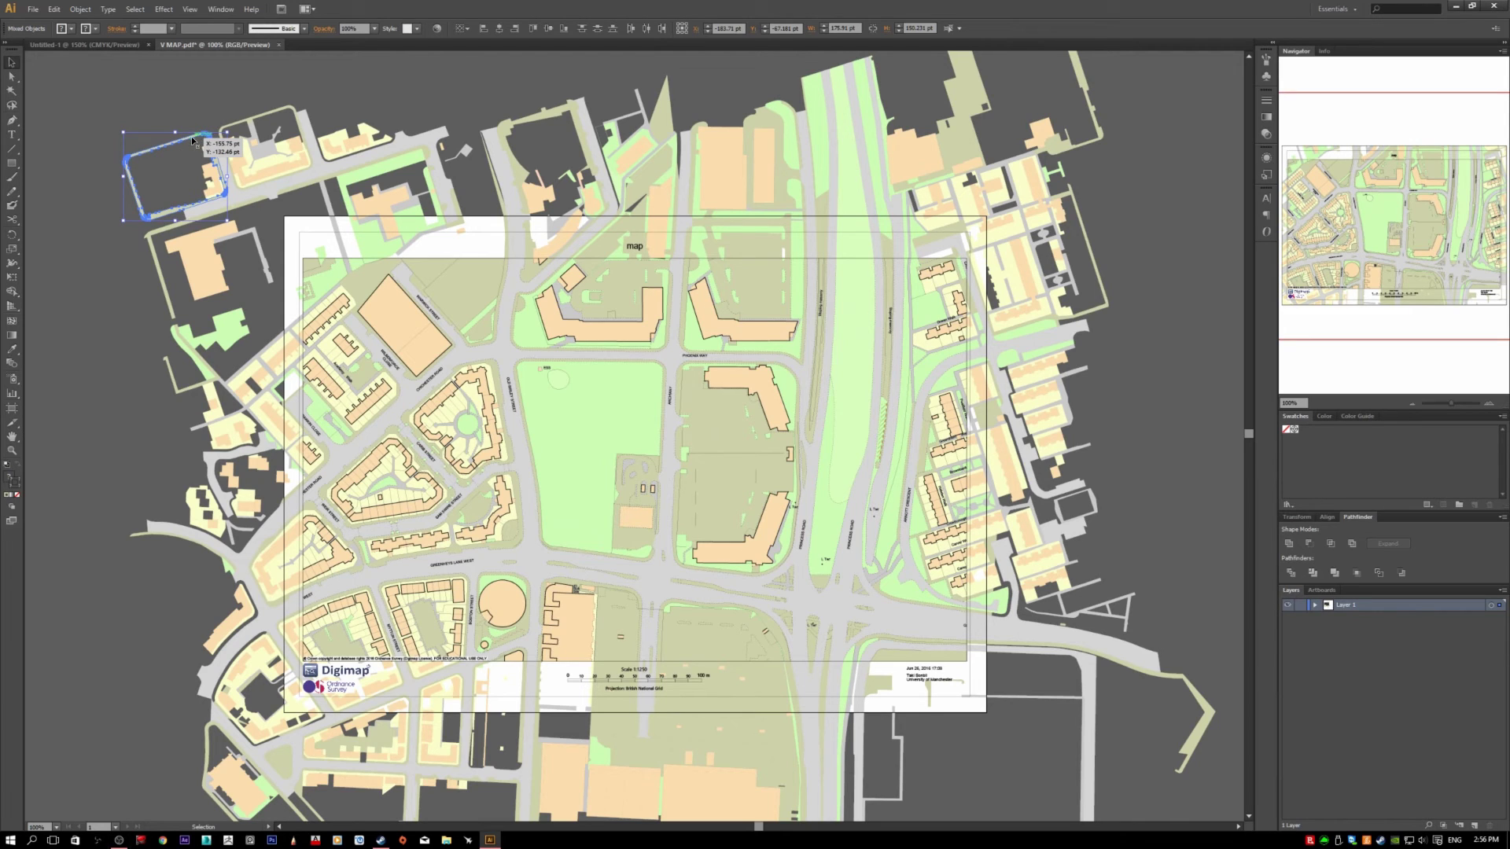
left_click_drag(191, 135, 94, 234)
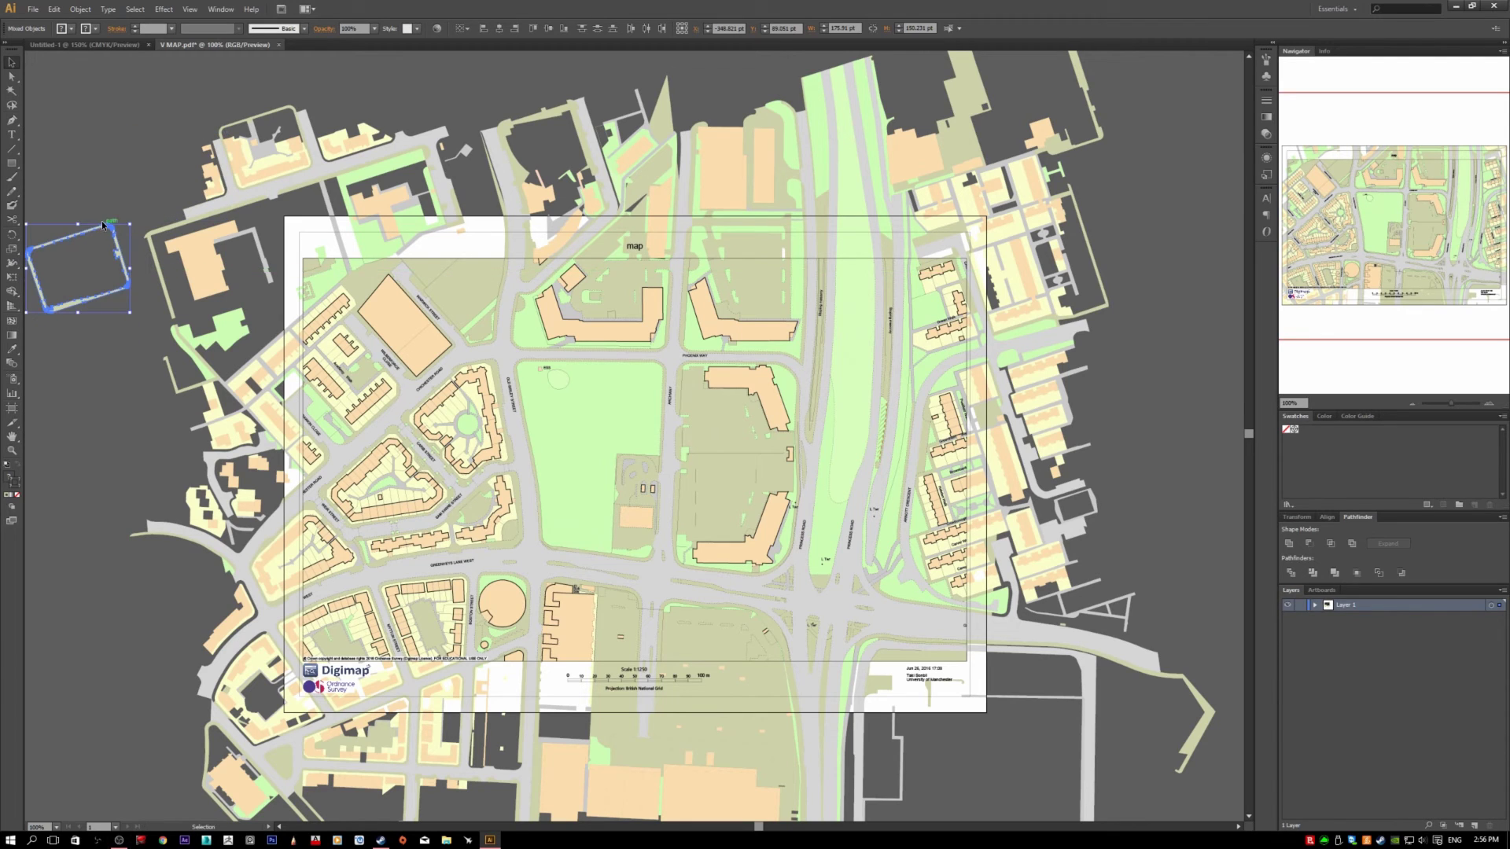
key("ctrl+z")
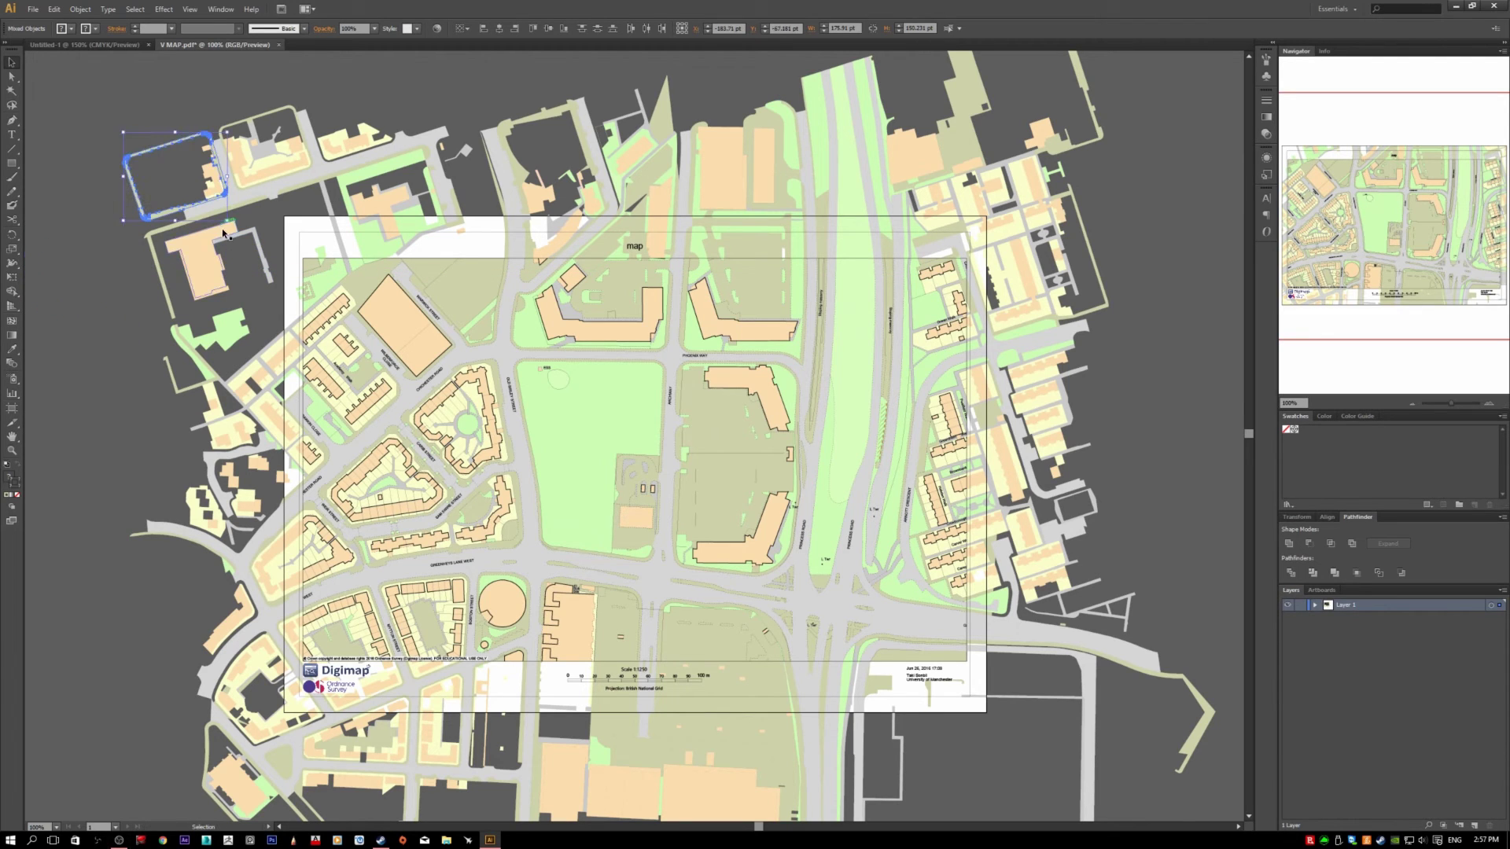
Step: Try enlarging the northwest block's paths from their corners, first southeast and then northwest, undoing each resize, and deselect the paths
scroll(220, 228, "up", 3)
scroll(191, 291, "up", 2)
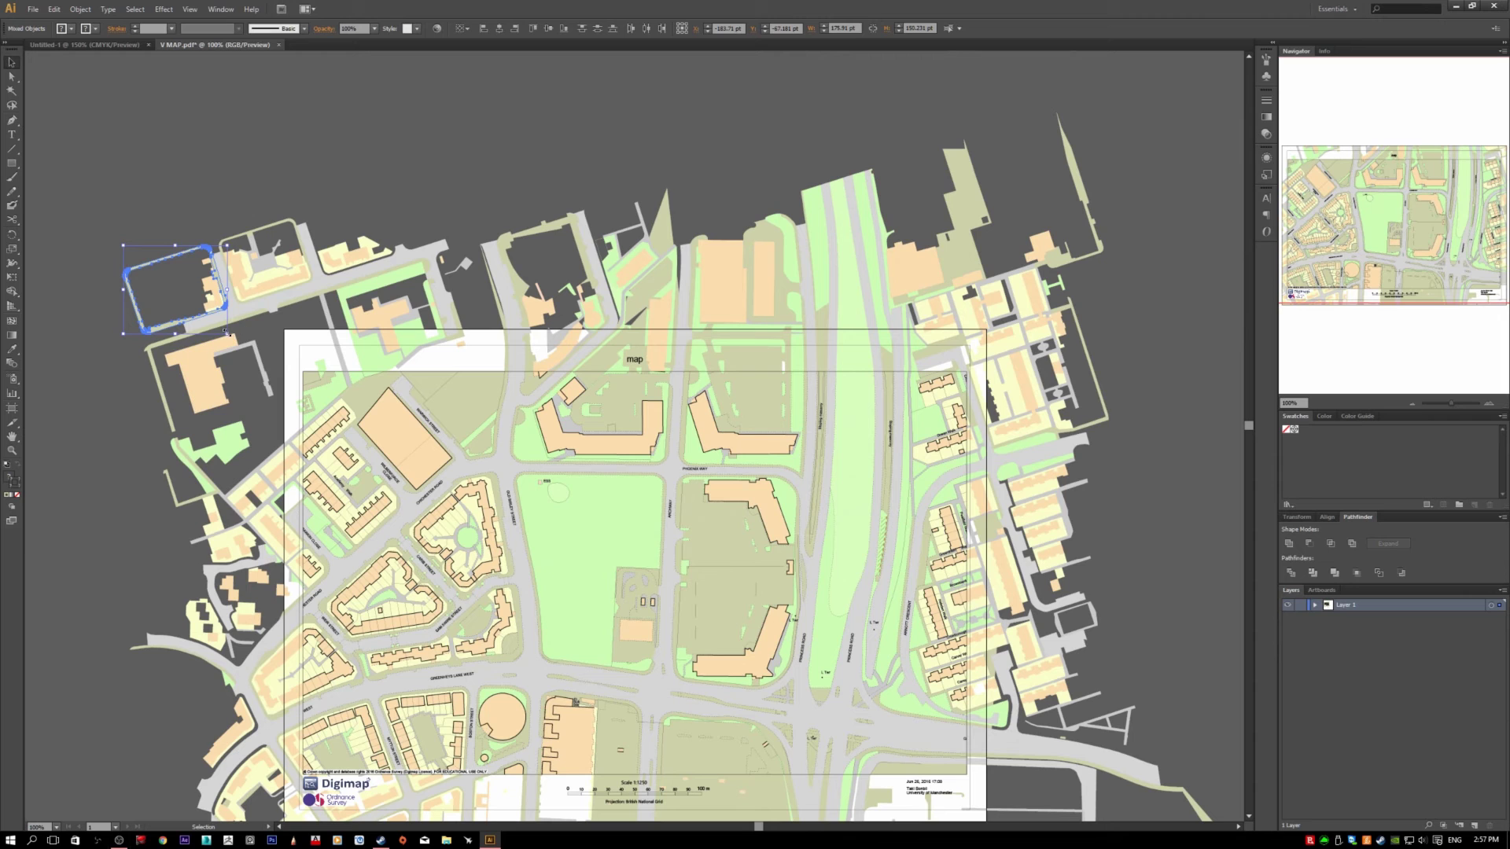
left_click_drag(226, 333, 489, 470)
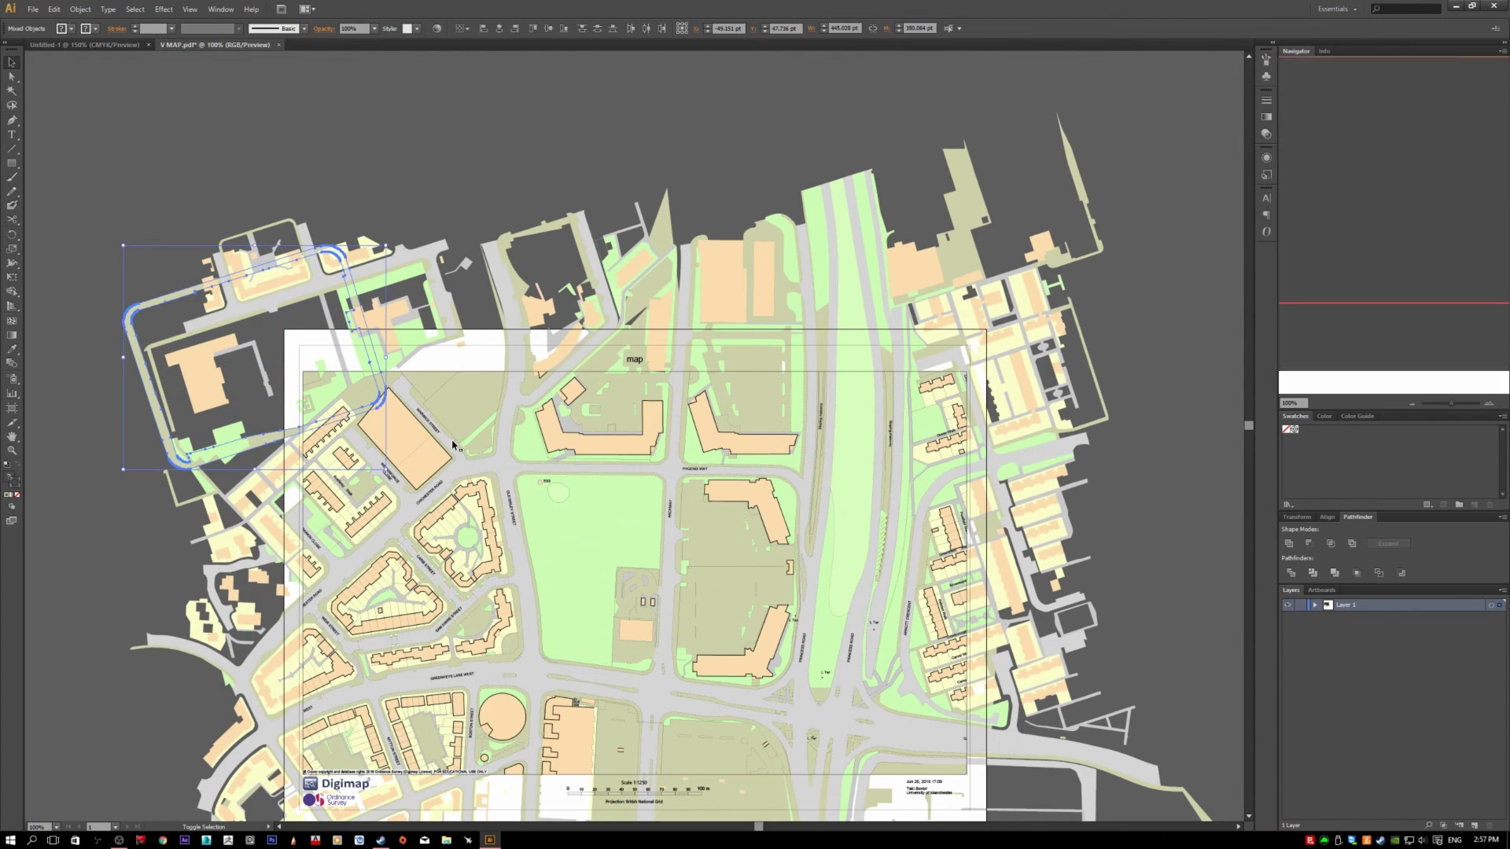
key("ctrl+z")
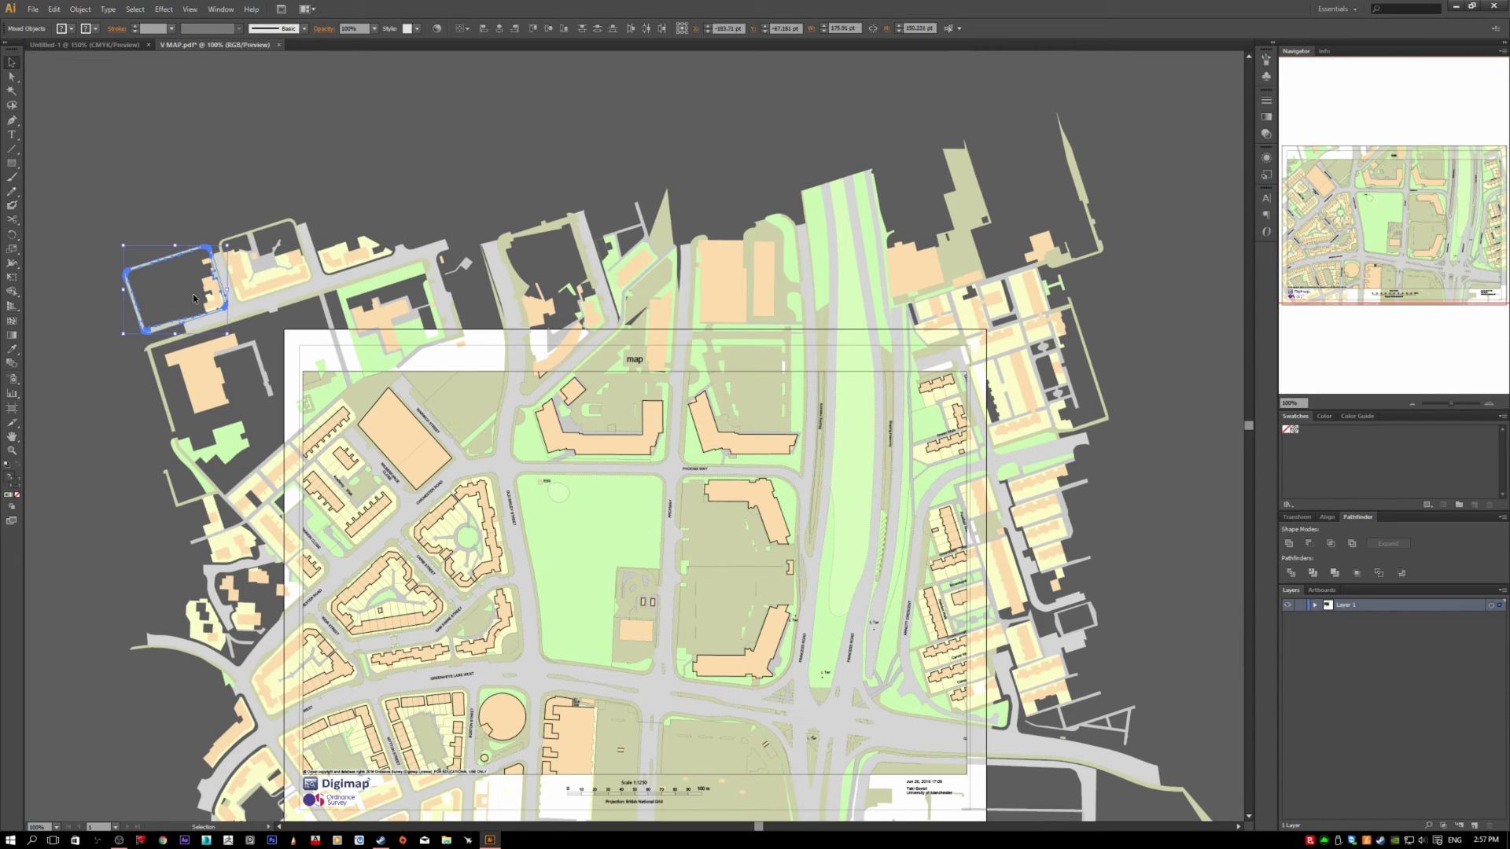
scroll(129, 324, "up", 2)
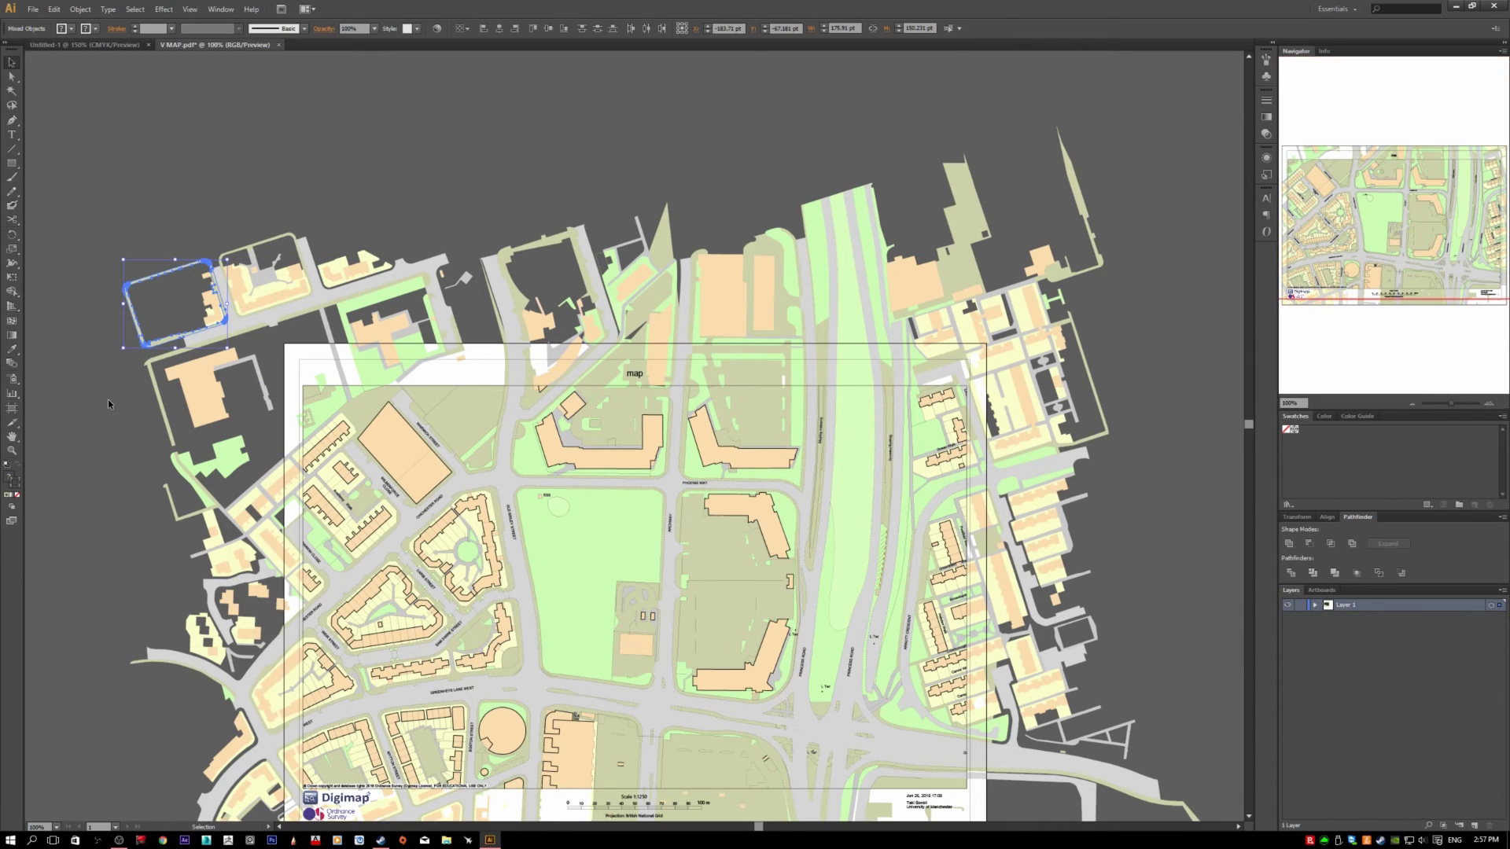
left_click_drag(126, 302, 214, 234)
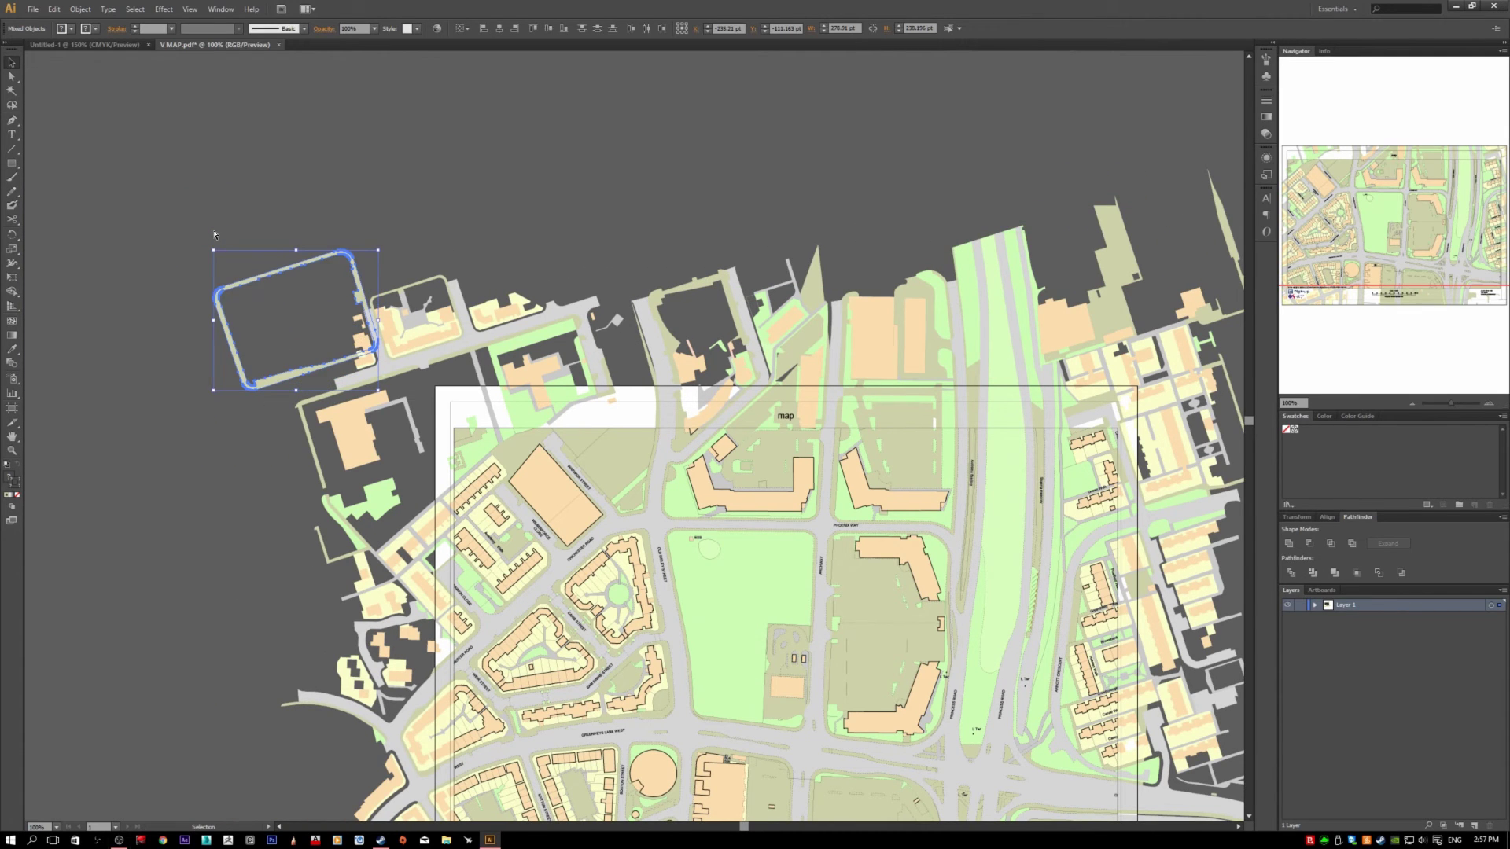
key("ctrl+z")
left_click_drag(273, 302, 173, 206)
key("ctrl+z")
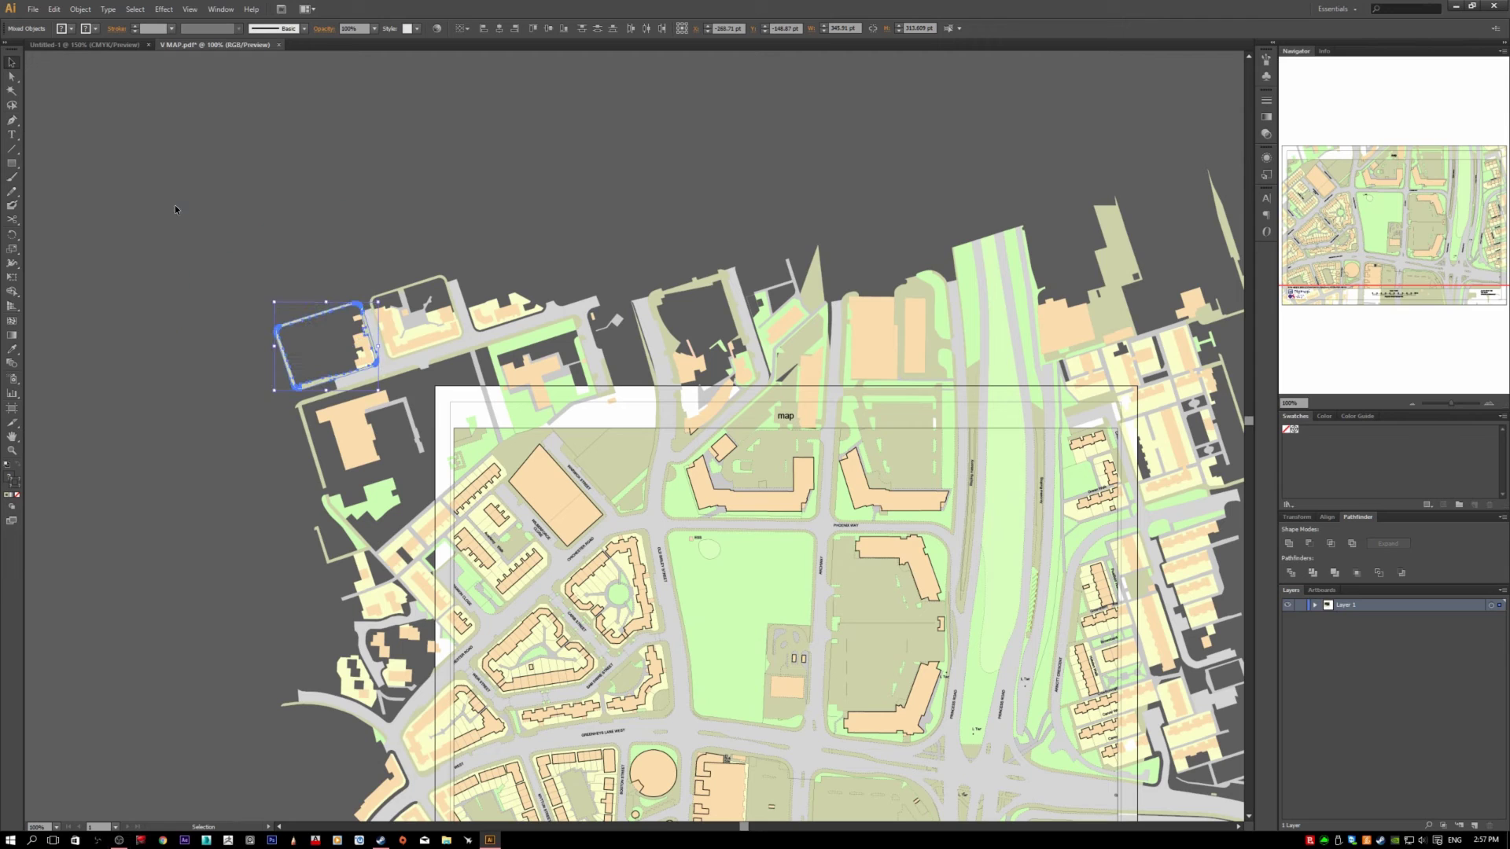
left_click(306, 268)
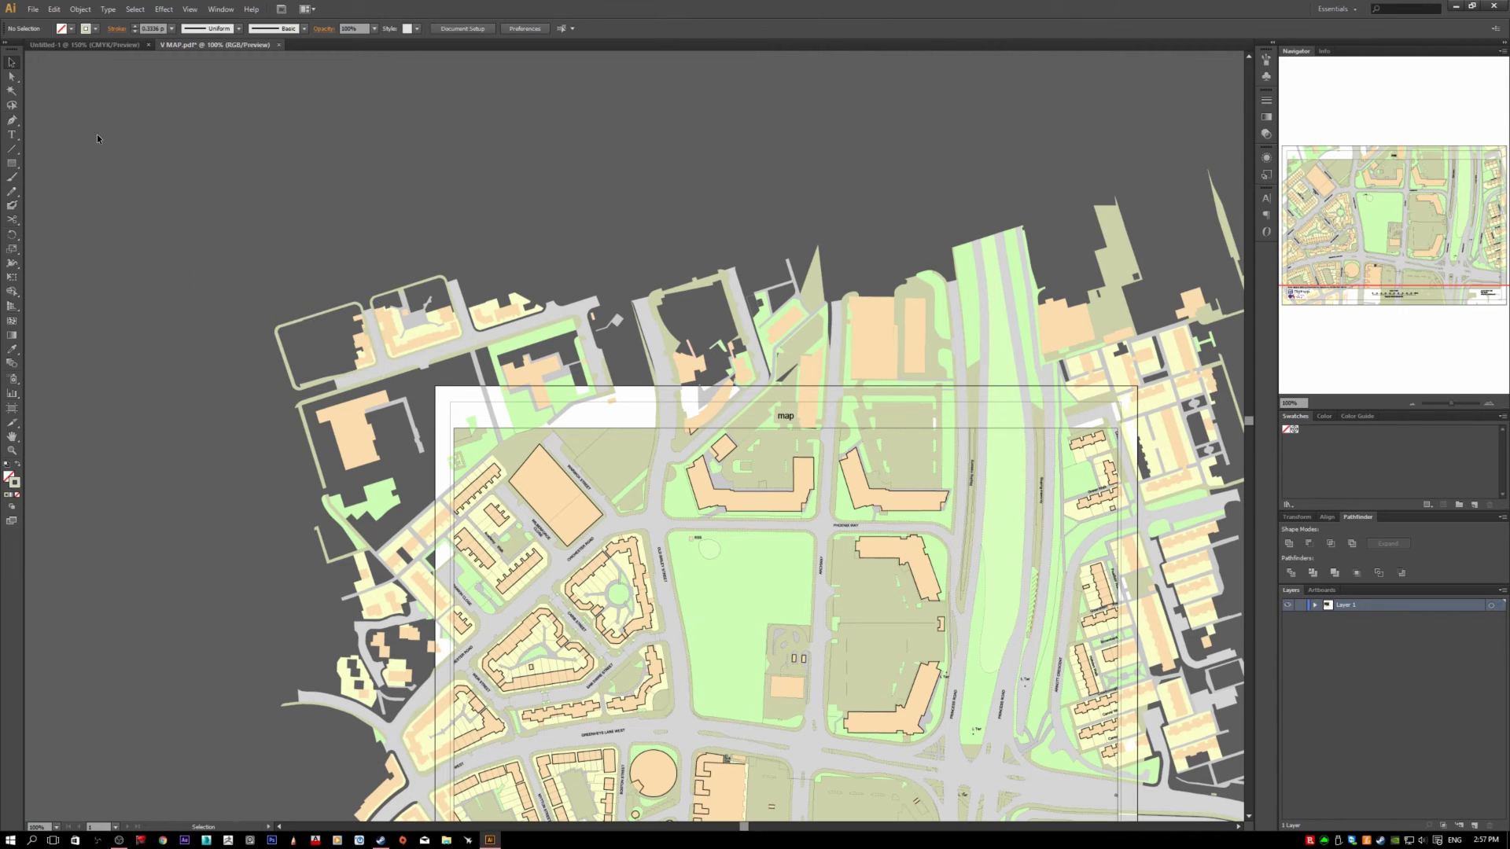
Step: With Direct Selection, try pulling single anchor points on the northwest block's upper edge into the block, undoing each change
scroll(287, 272, "down", 1)
scroll(285, 277, "up", 1)
left_click(12, 76)
left_click(297, 330)
scroll(306, 332, "up", 3)
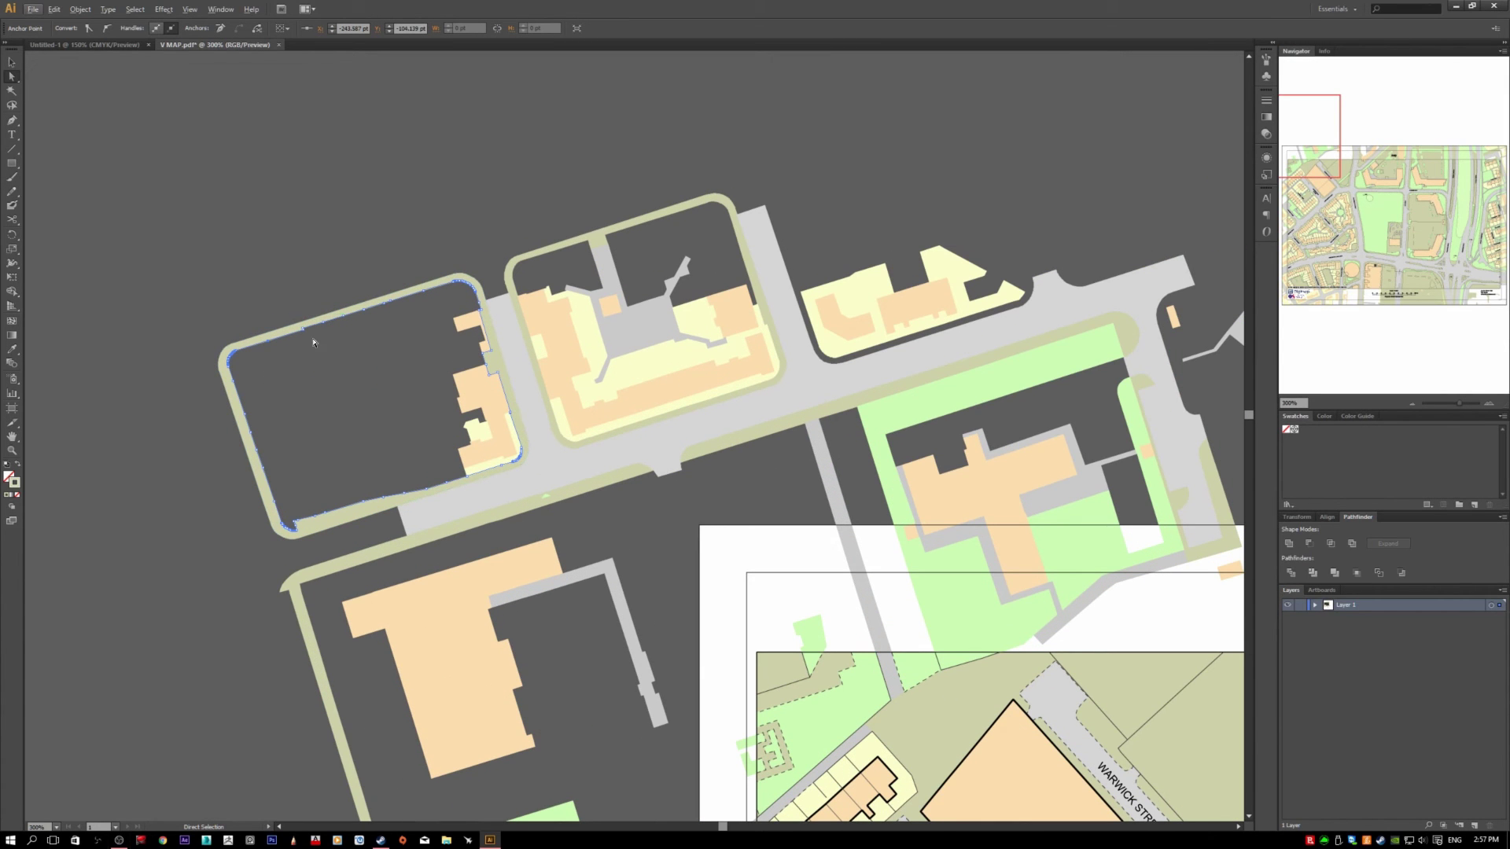
left_click(304, 328)
left_click_drag(268, 341, 282, 381)
key("ctrl+z")
left_click_drag(318, 329, 313, 361)
key("ctrl+z")
Step: Try pulling the northwest block's upper-left corner anchor point into the block's interior, and undo the change
left_click_drag(219, 270, 522, 529)
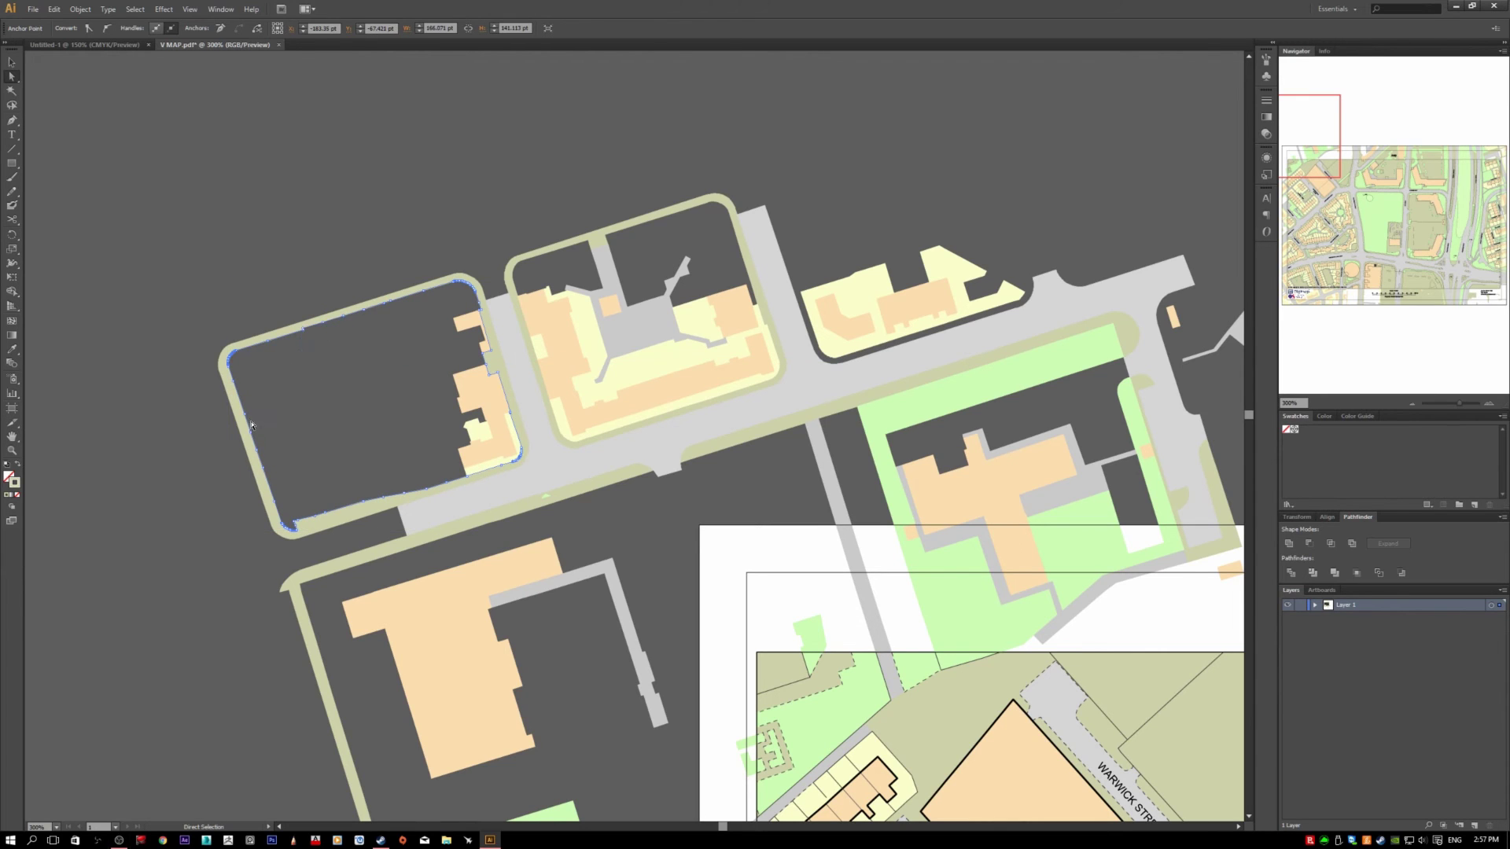
scroll(251, 425, "up", 2)
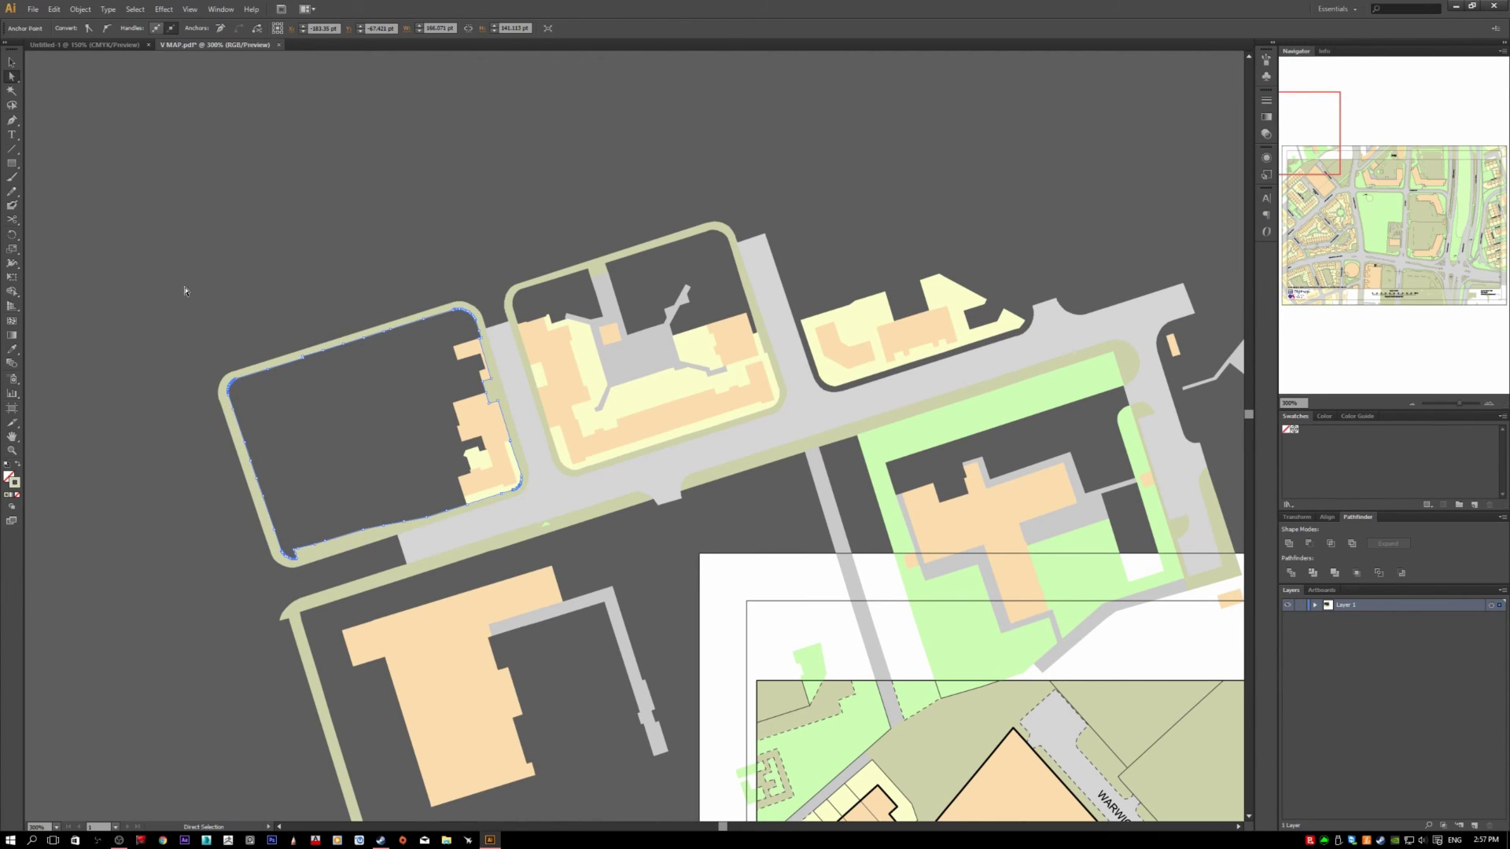
left_click_drag(313, 386, 313, 475)
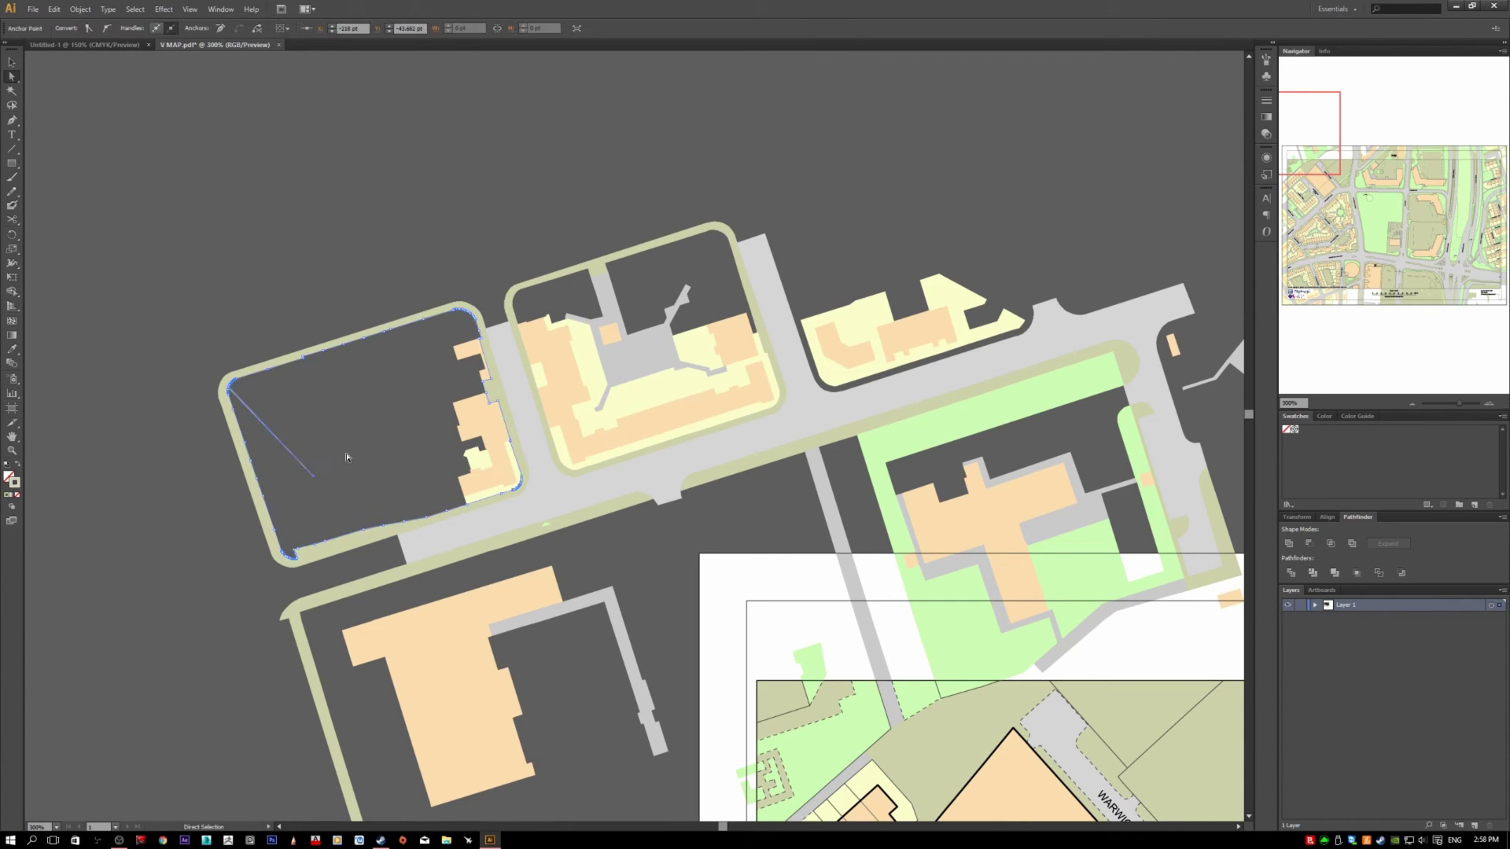
key("z")
scroll(375, 443, "down", 1)
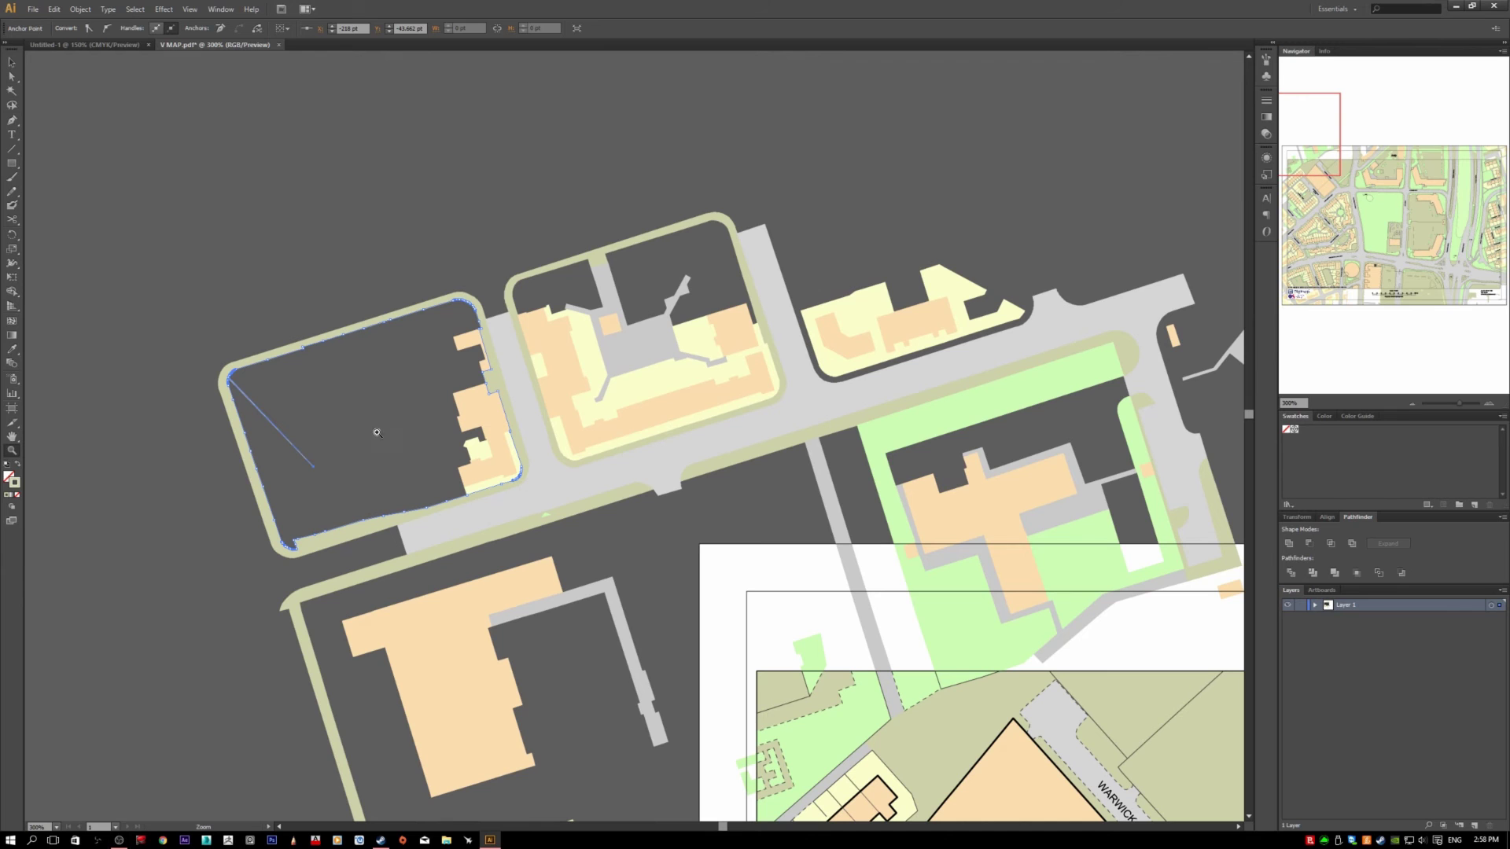
key("ctrl+z")
left_click(407, 415, "alt")
left_click(408, 415, "alt")
left_click_drag(536, 484, 253, 299)
left_click(478, 519)
Step: Select the green area at the Old Birley Street and Phoenix Way corner, try dragging one of its anchor points inward, and undo each change
scroll(507, 418, "up", 2, "alt")
scroll(440, 393, "up", 3)
left_click(430, 325)
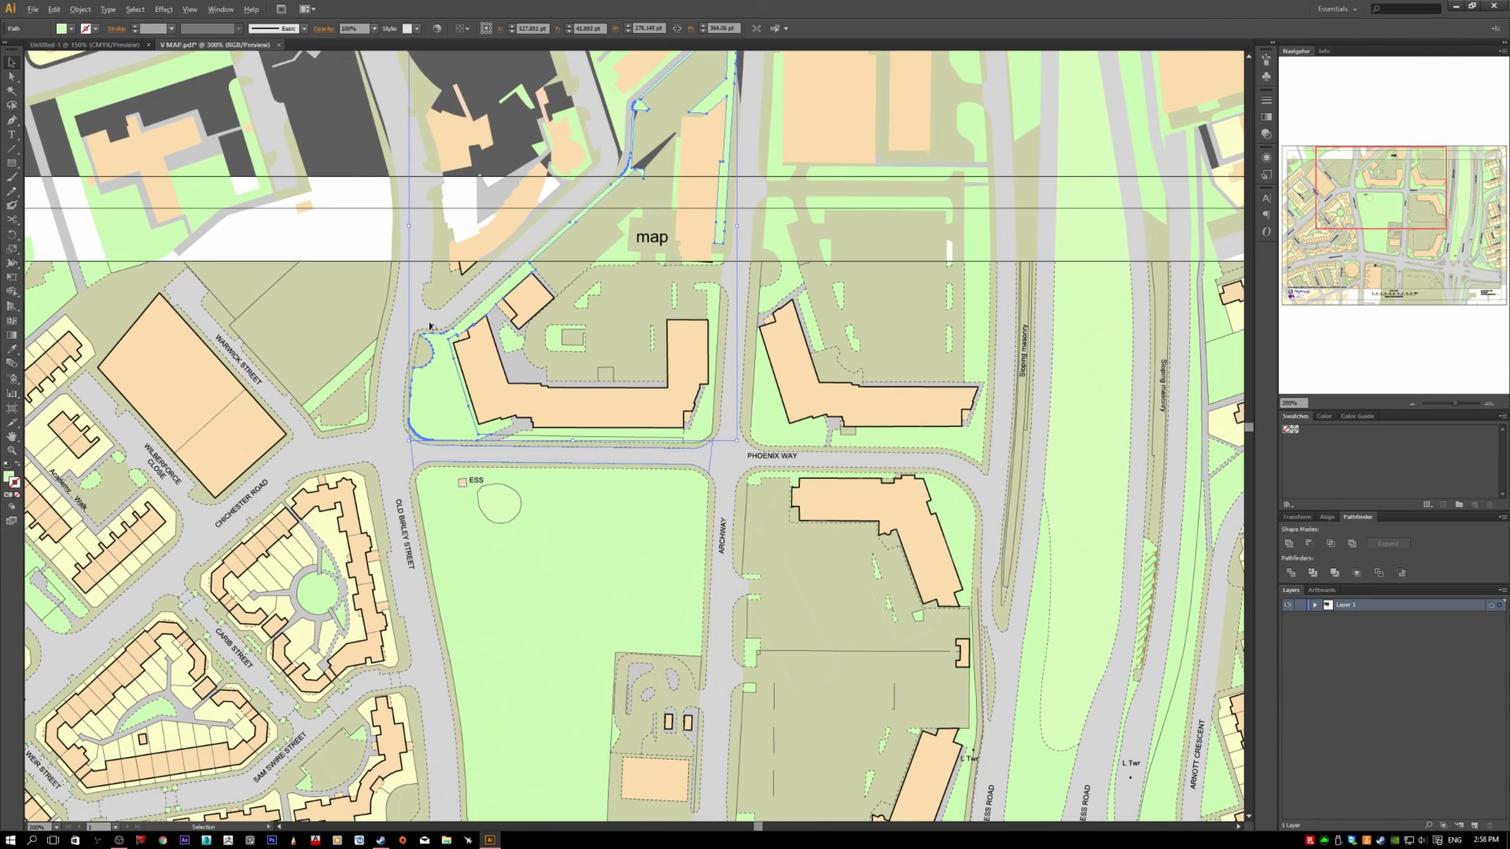
scroll(430, 326, "up", 3, "alt")
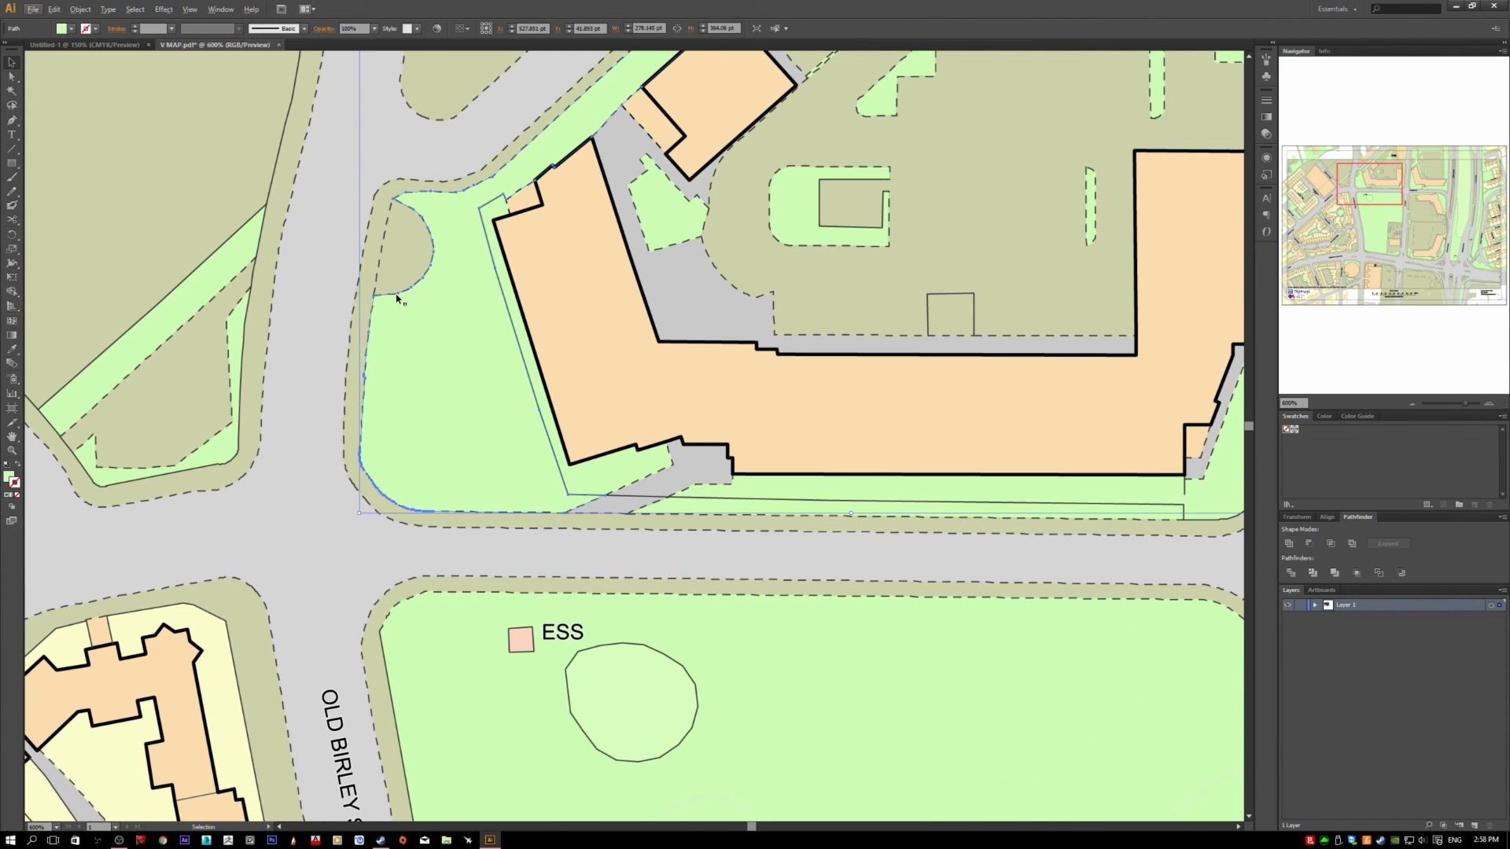
key("a")
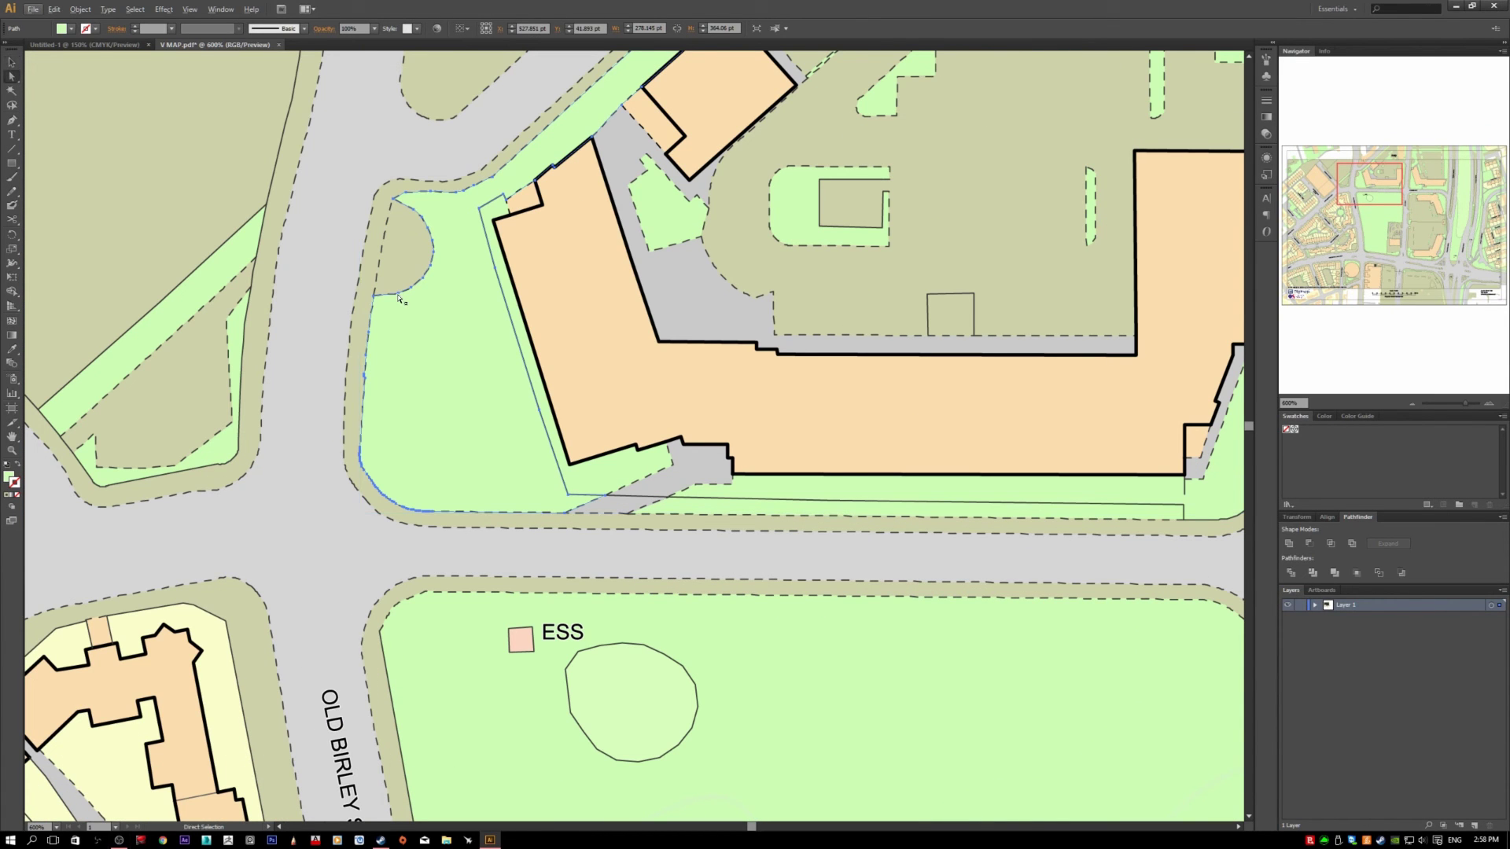
left_click_drag(398, 296, 475, 335)
scroll(411, 361, "up", 1)
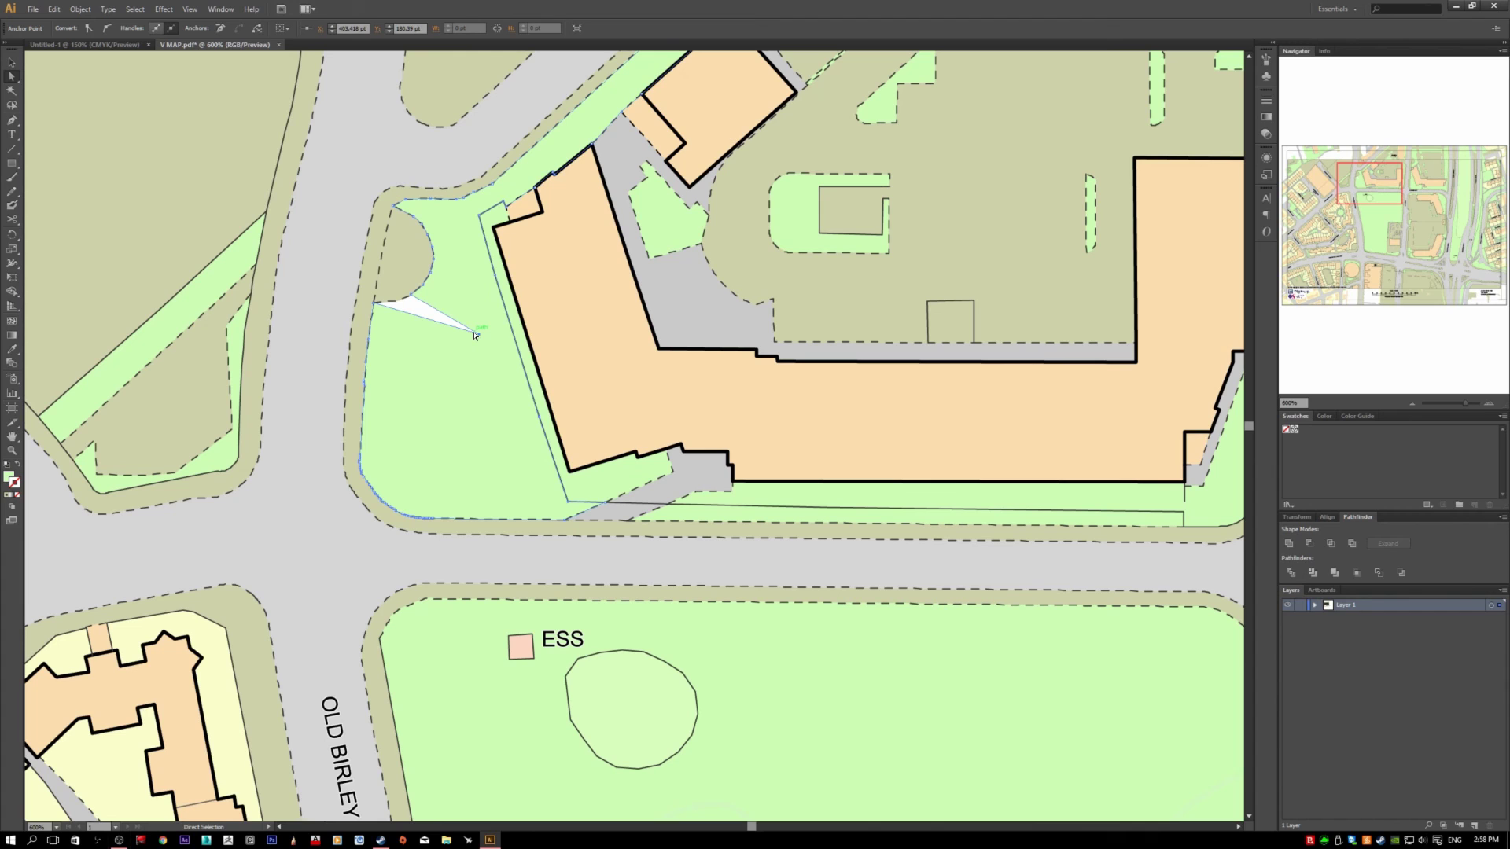
key("ctrl+z")
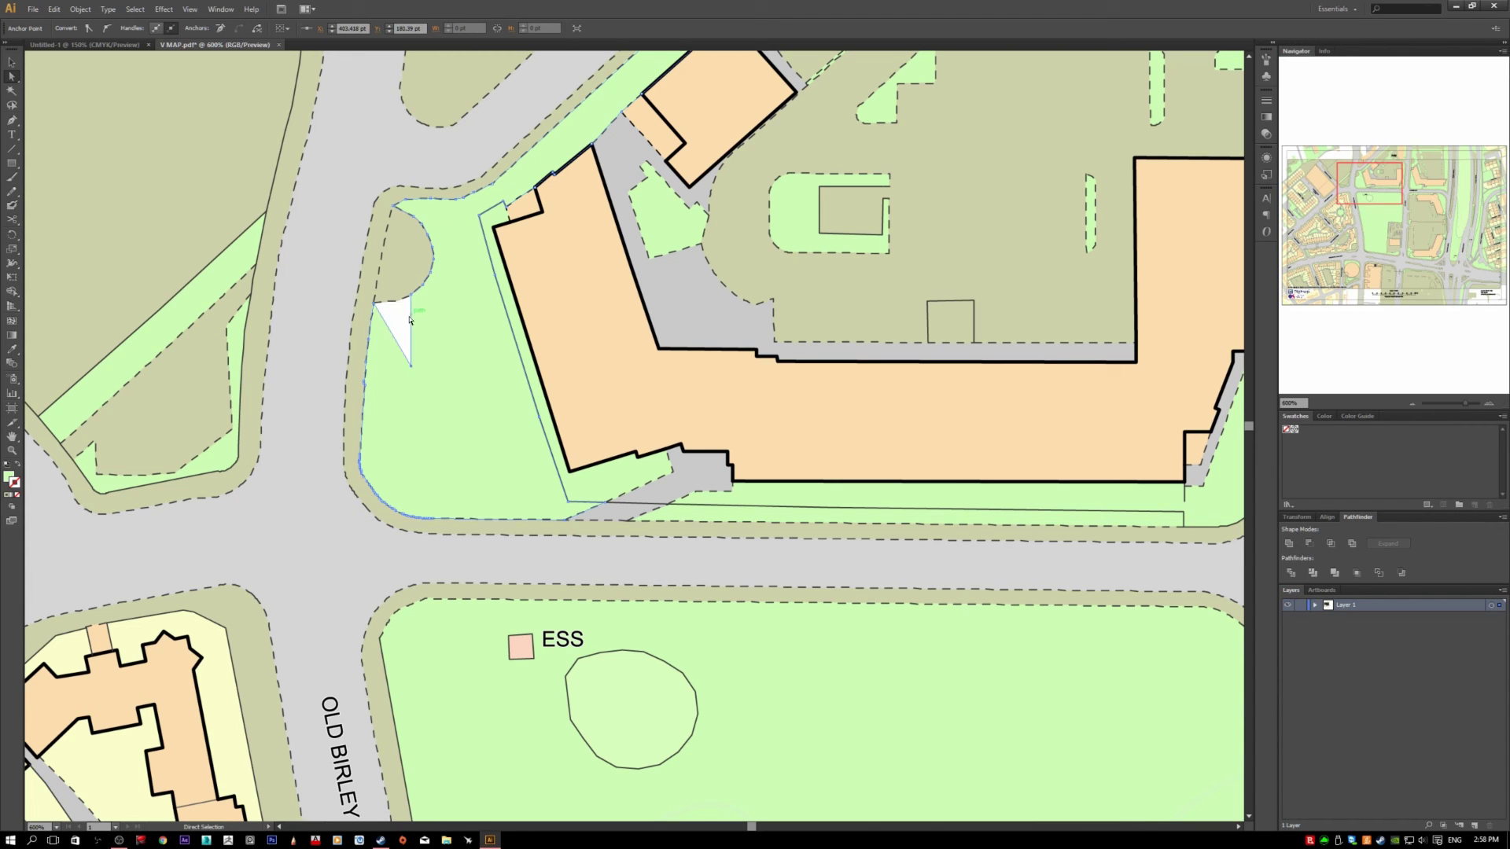
key("z")
key("ctrl+z")
Step: Try moving the whole green corner area west across Old Birley Street and then southeast over Phoenix Way, undoing each move
key("v")
left_click(293, 311)
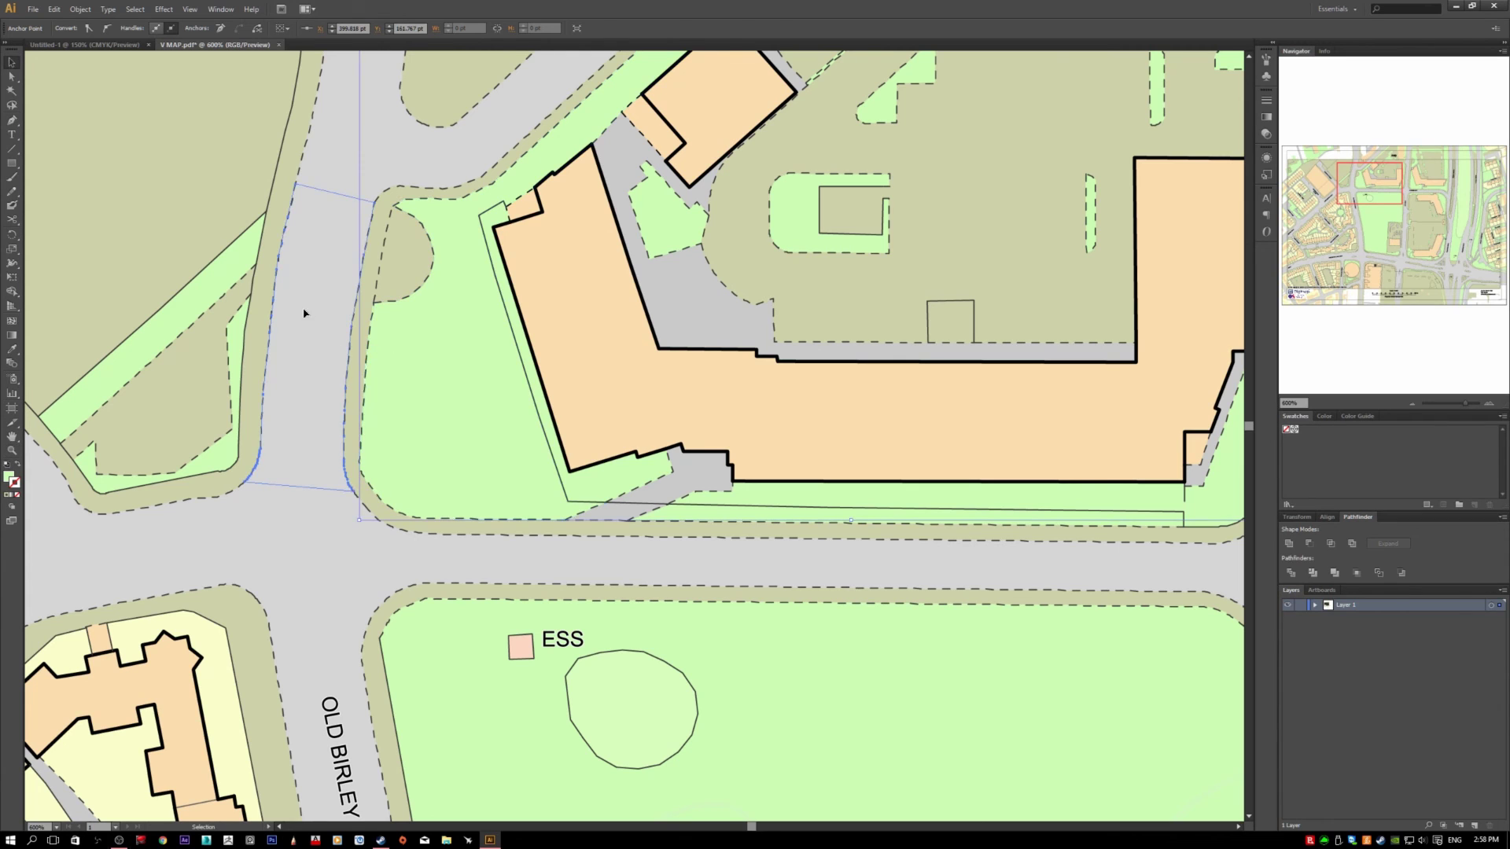
left_click(410, 307)
left_click_drag(419, 322, 245, 359)
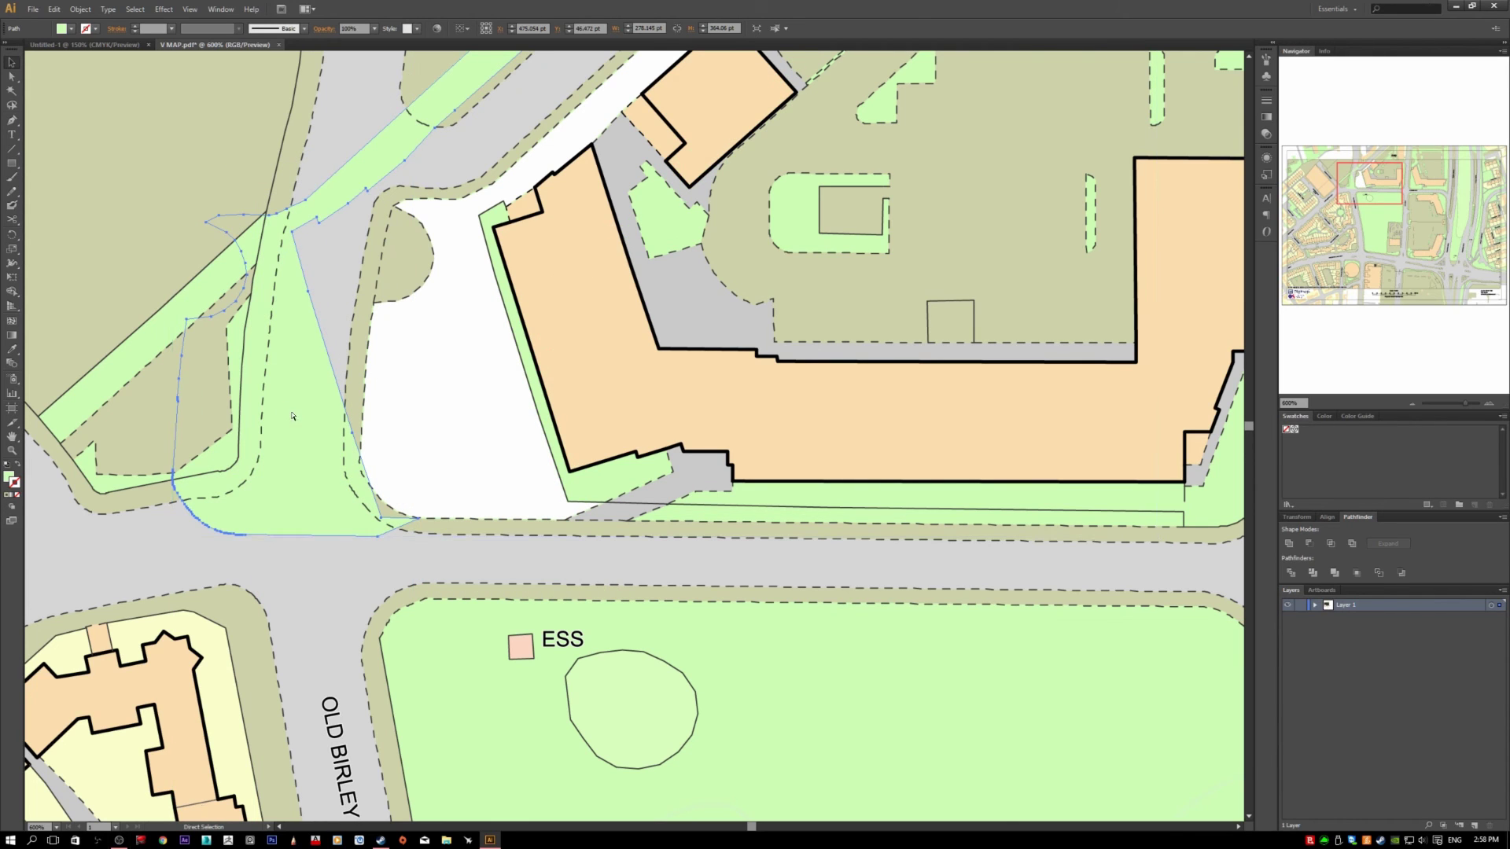
key("ctrl+z")
key("z")
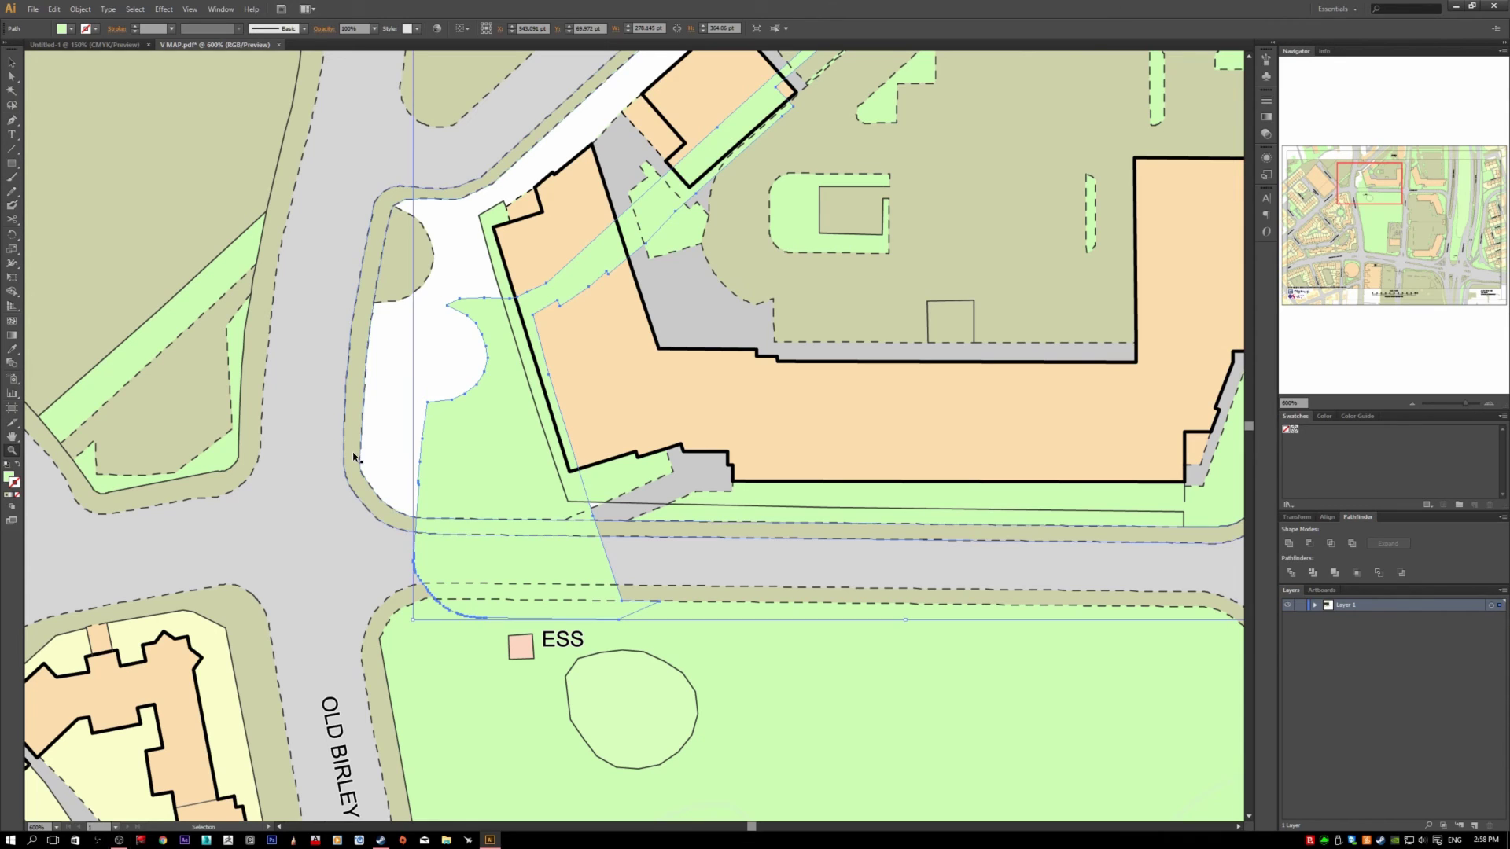
key("ctrl+z")
Step: Try shifting the green corner area southeast over the neighbouring building, undo it, and select the adjoining Old Birley Street road section
key("v")
left_click(329, 421)
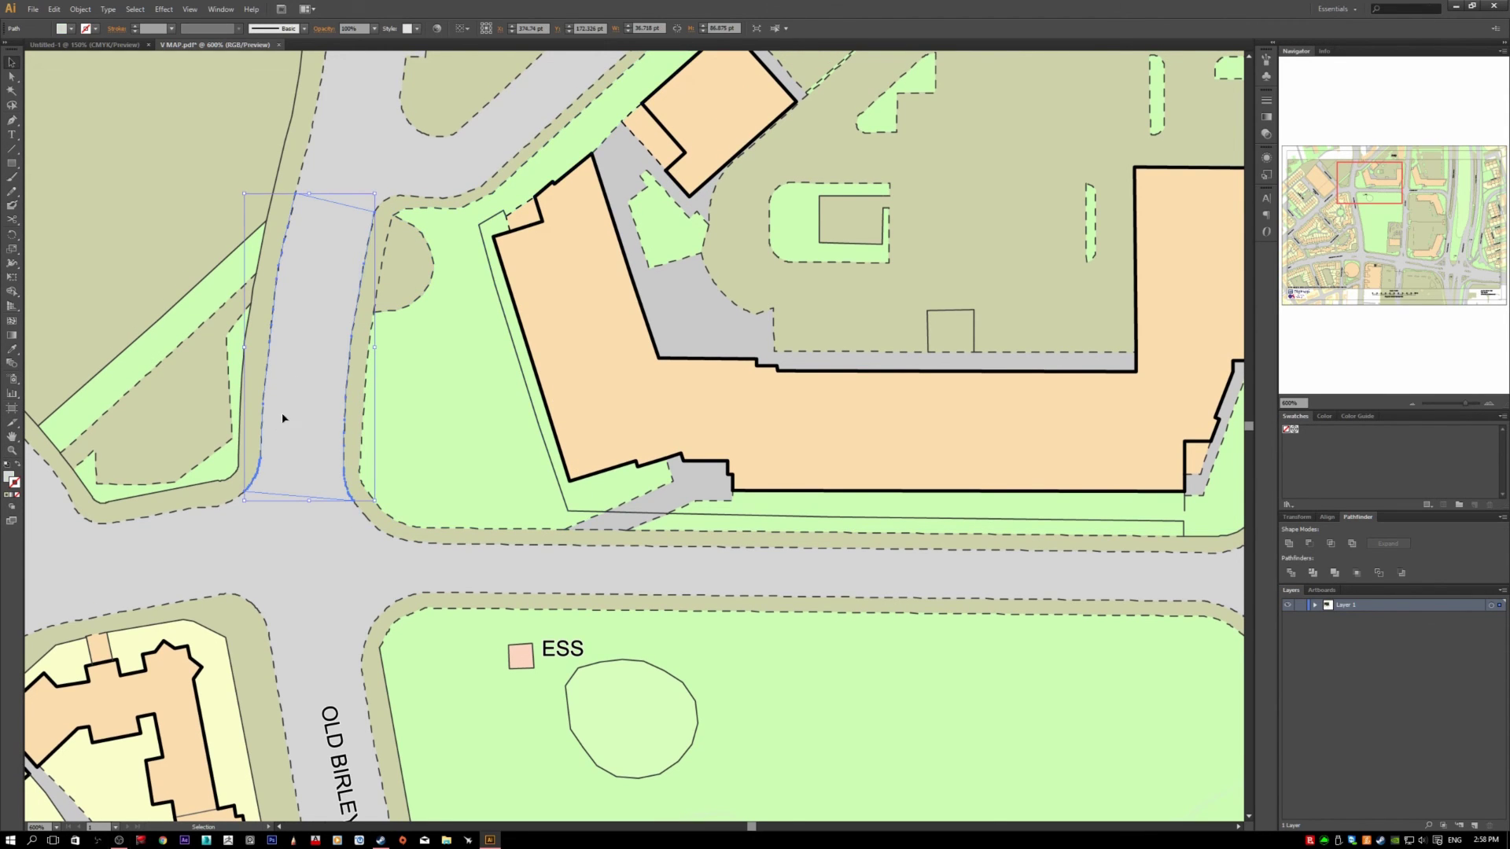
scroll(283, 424, "up", 2)
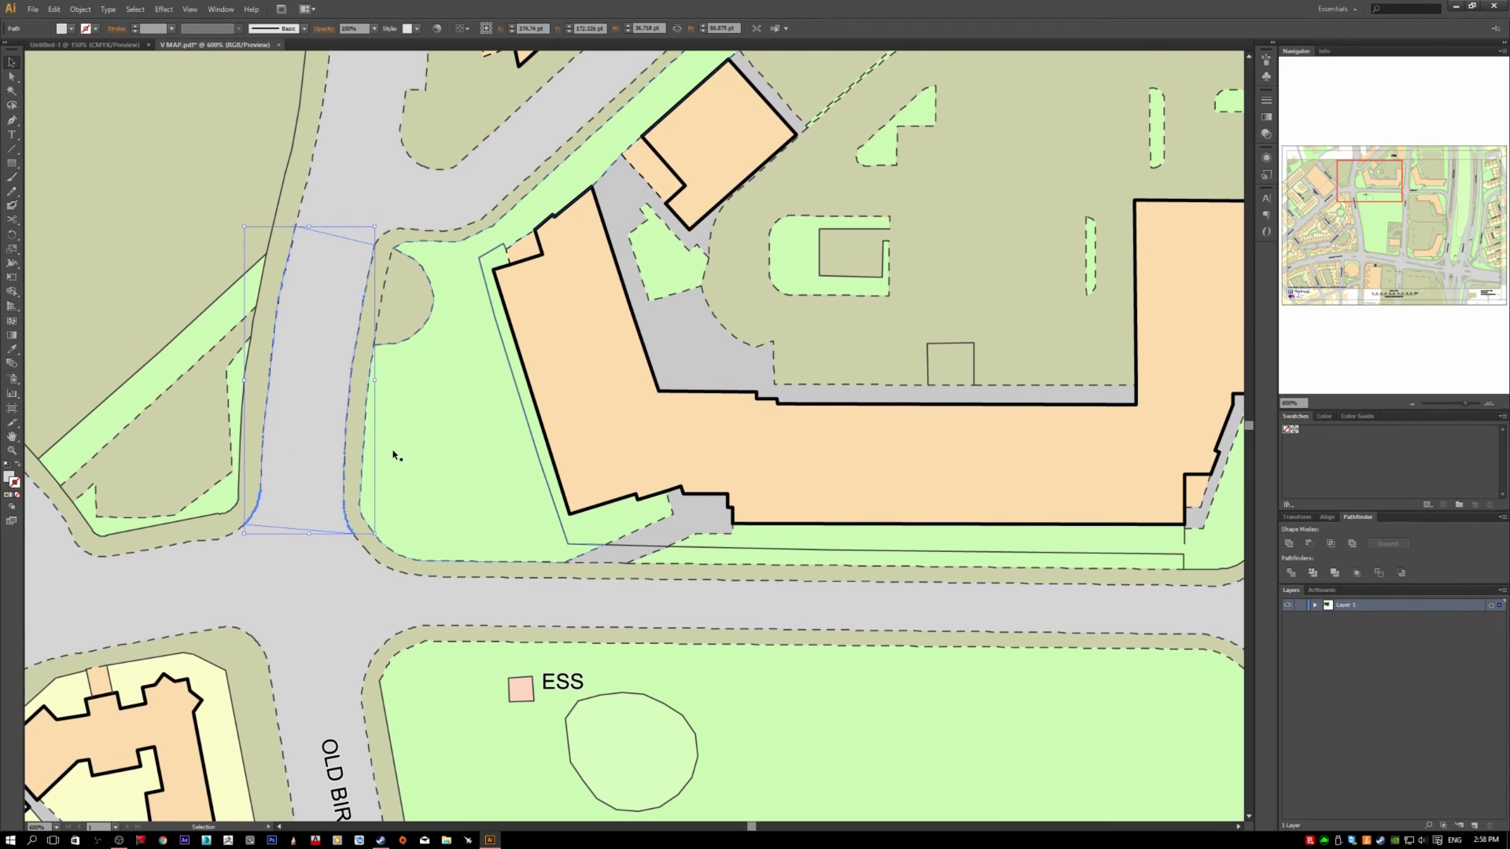
left_click(395, 453)
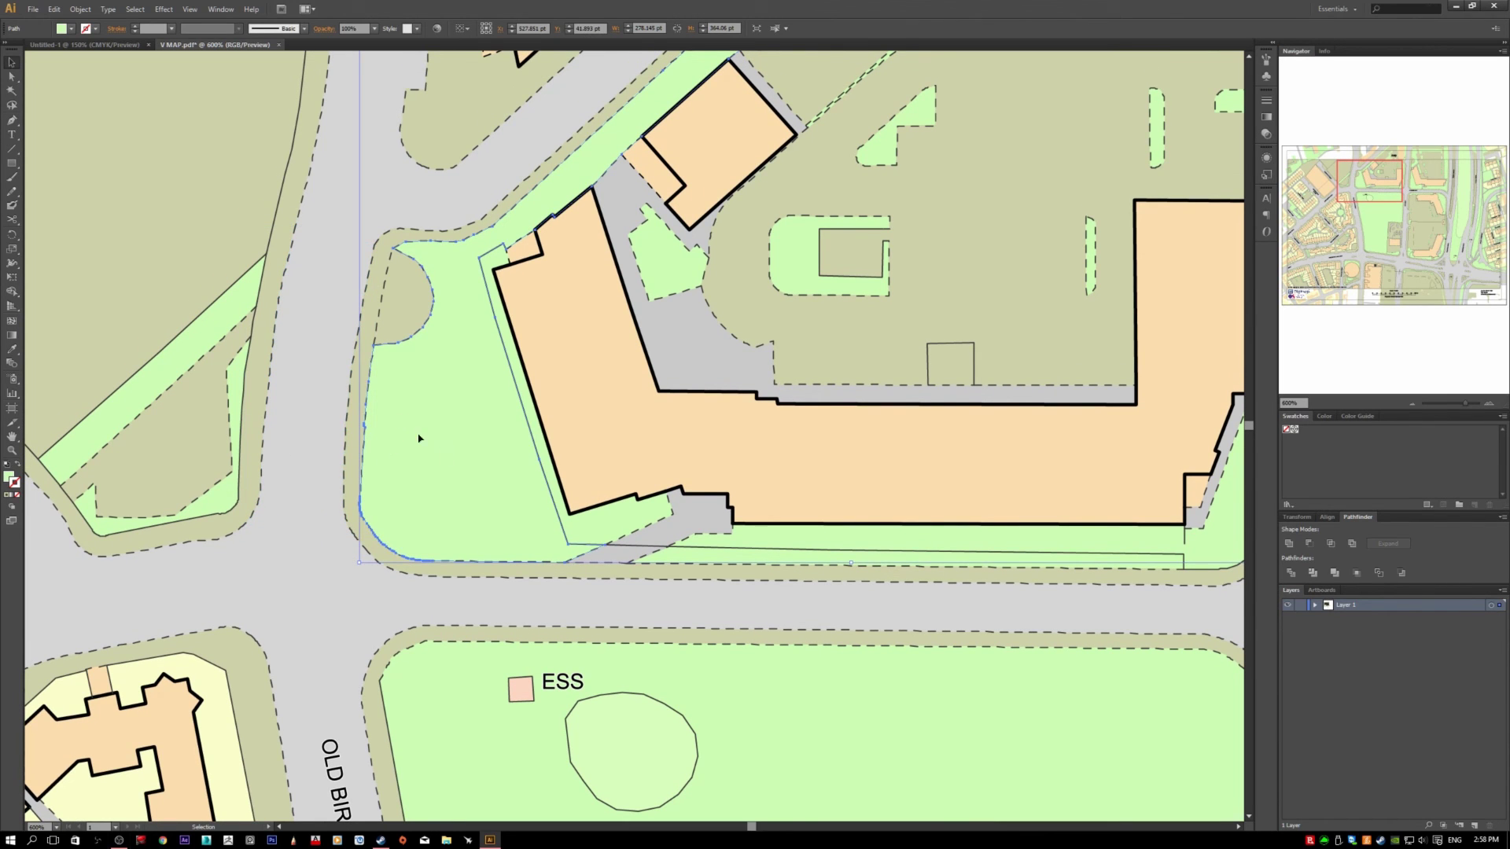
left_click_drag(419, 438, 507, 456)
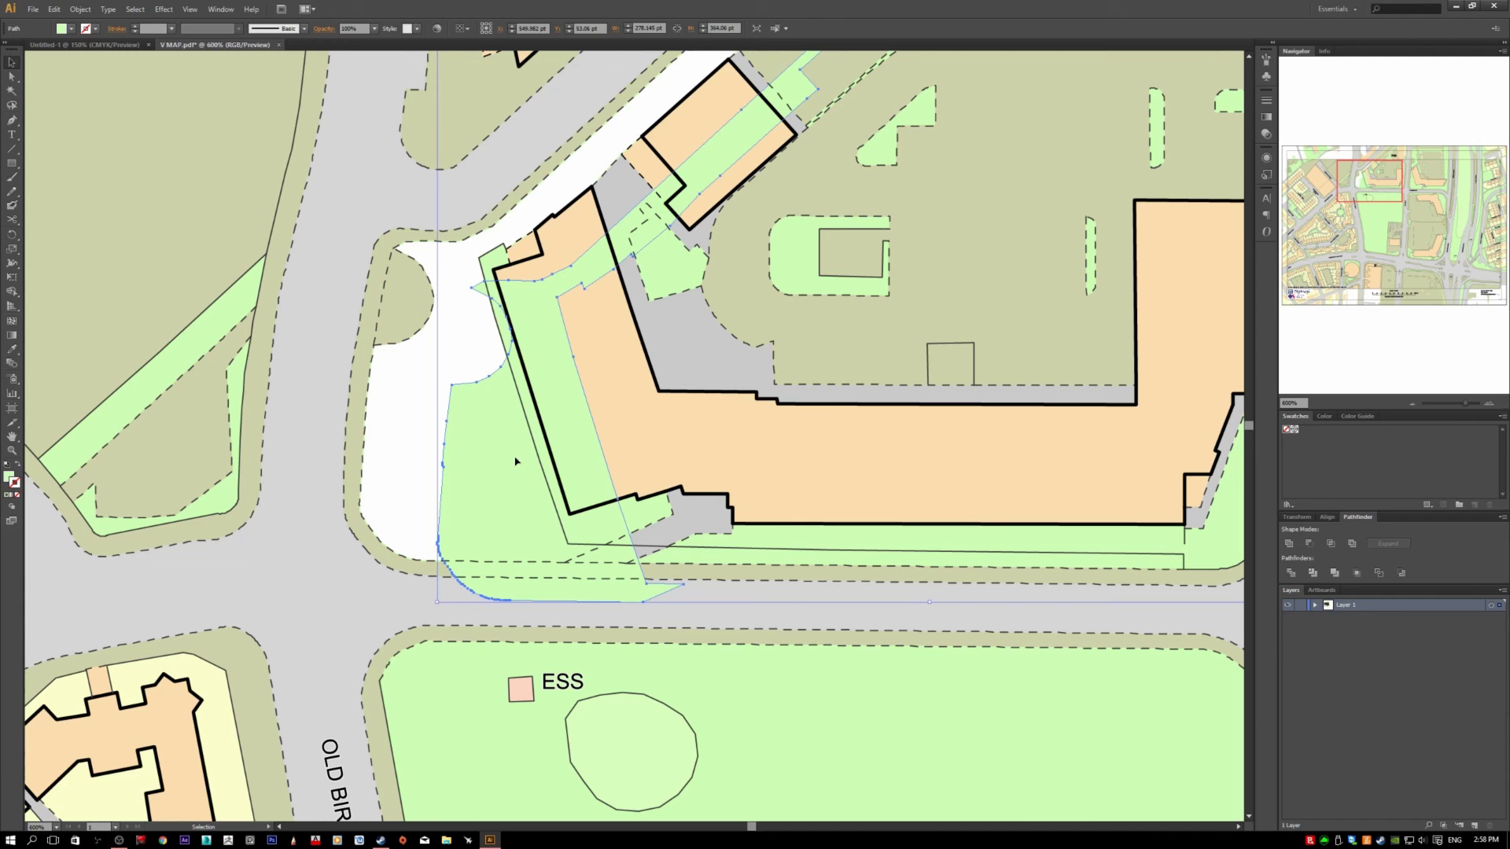
key("ctrl+z")
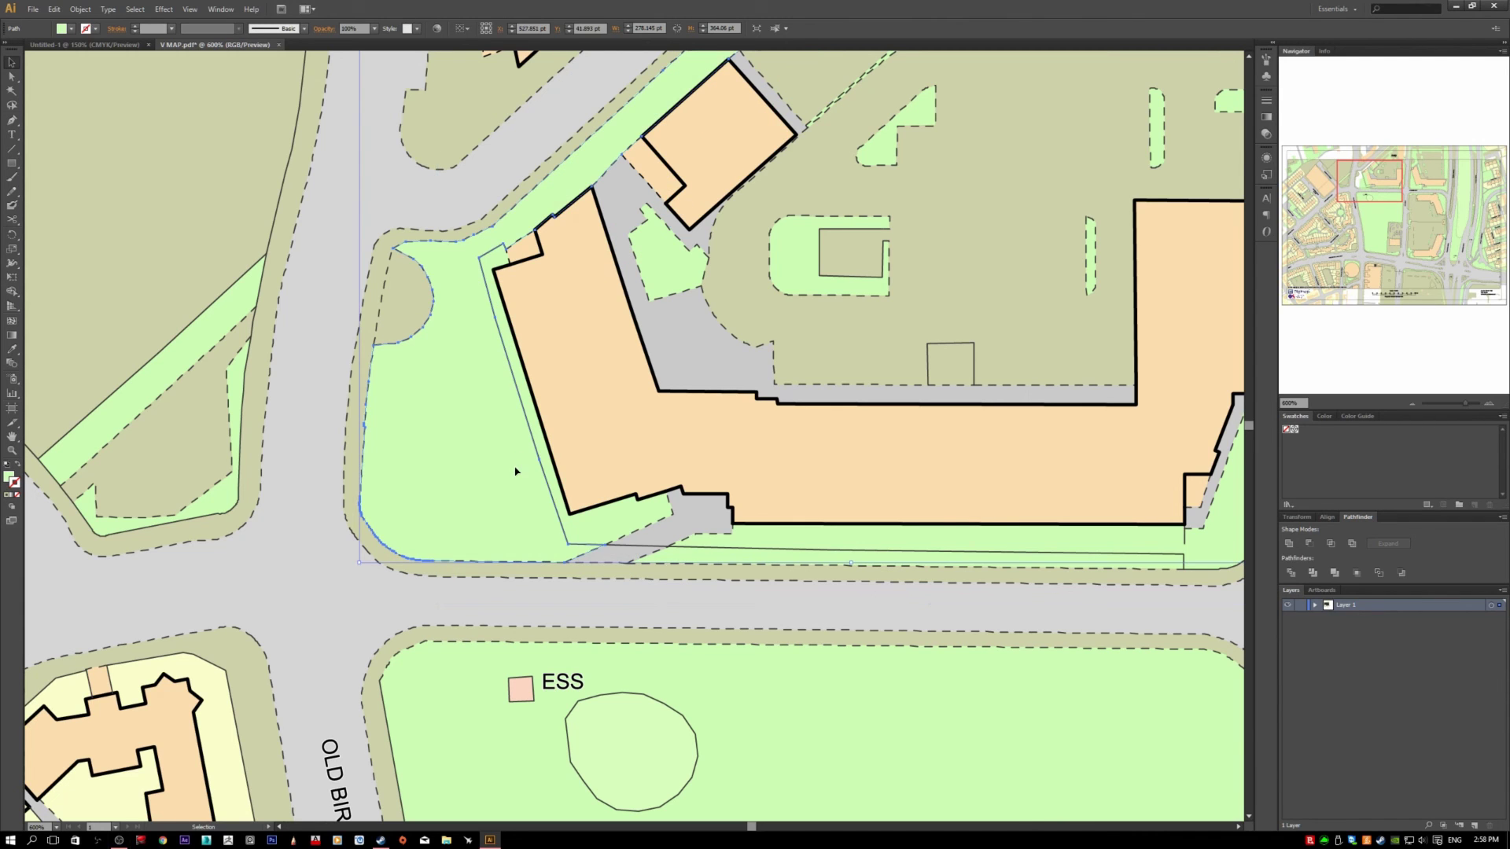
left_click(345, 363)
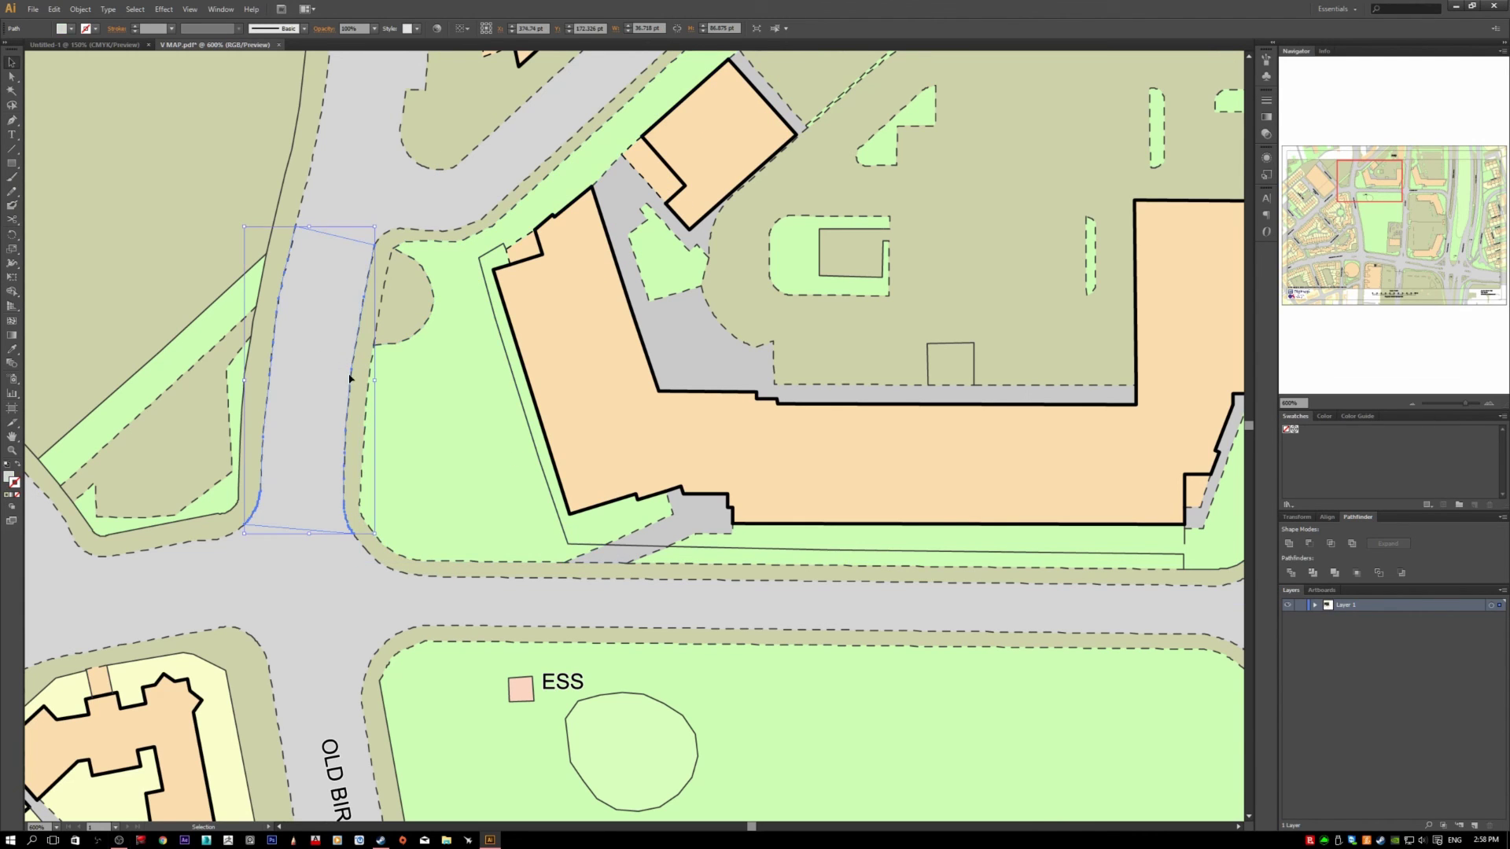
Step: Use the Magic Wand on the green corner area to select matching objects, and examine the selection across the whole map
scroll(456, 428, "down", 3)
scroll(452, 427, "down", 2)
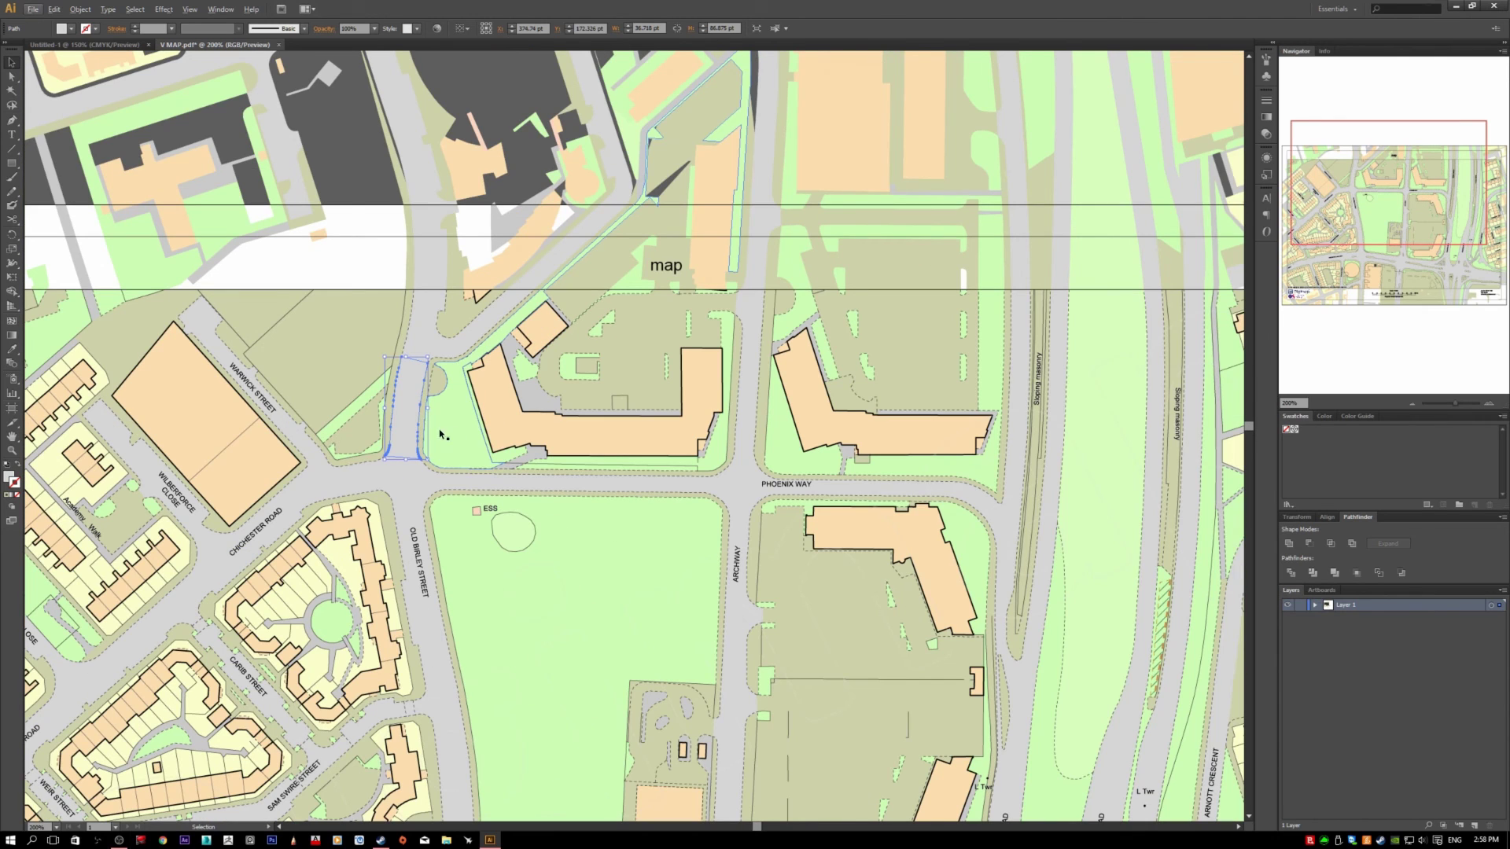
left_click(10, 93)
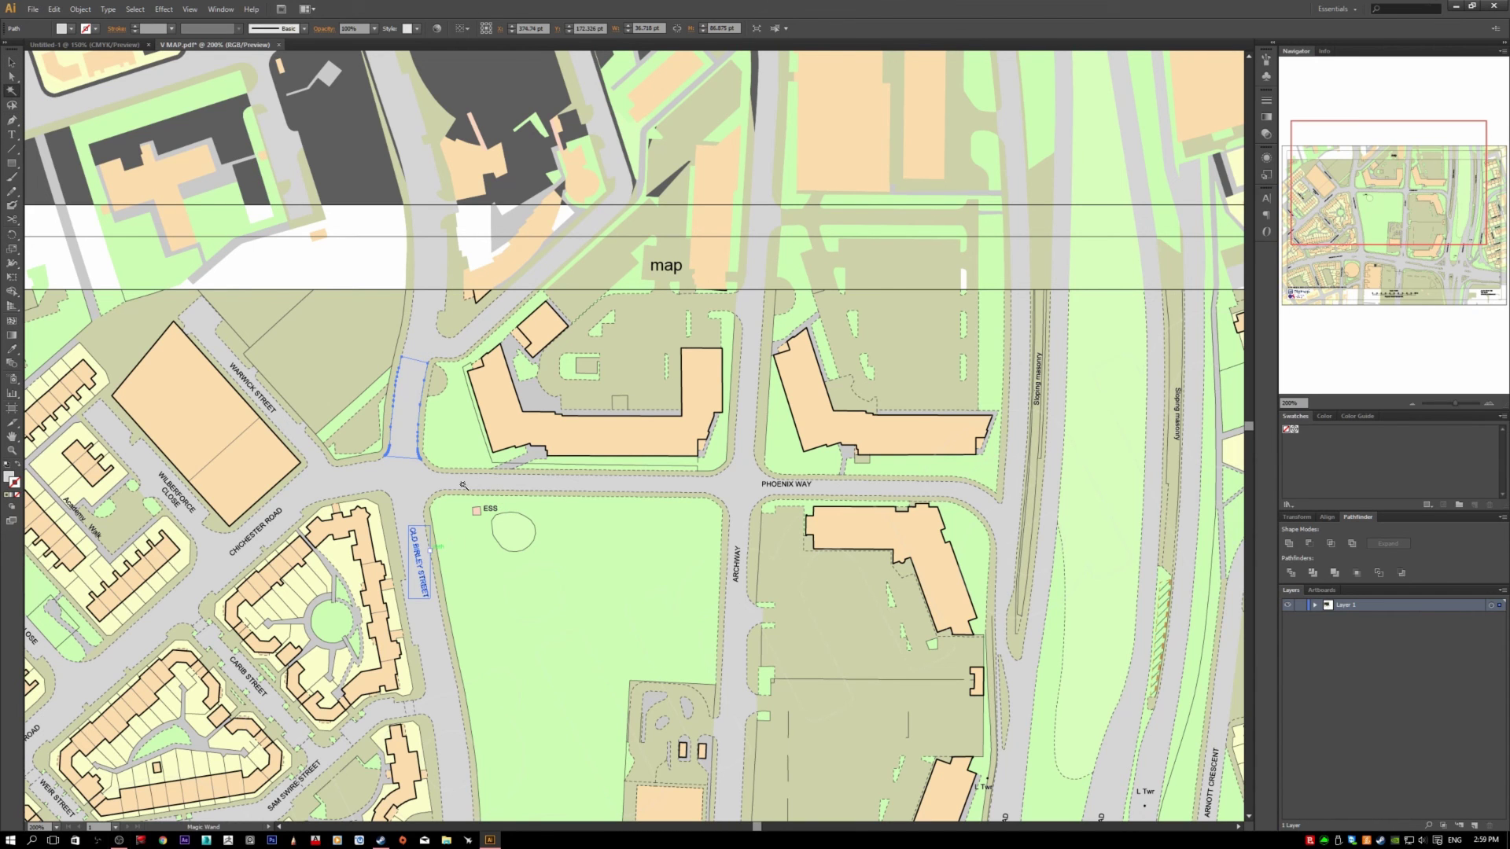
left_click(452, 446)
scroll(458, 558, "down", 2)
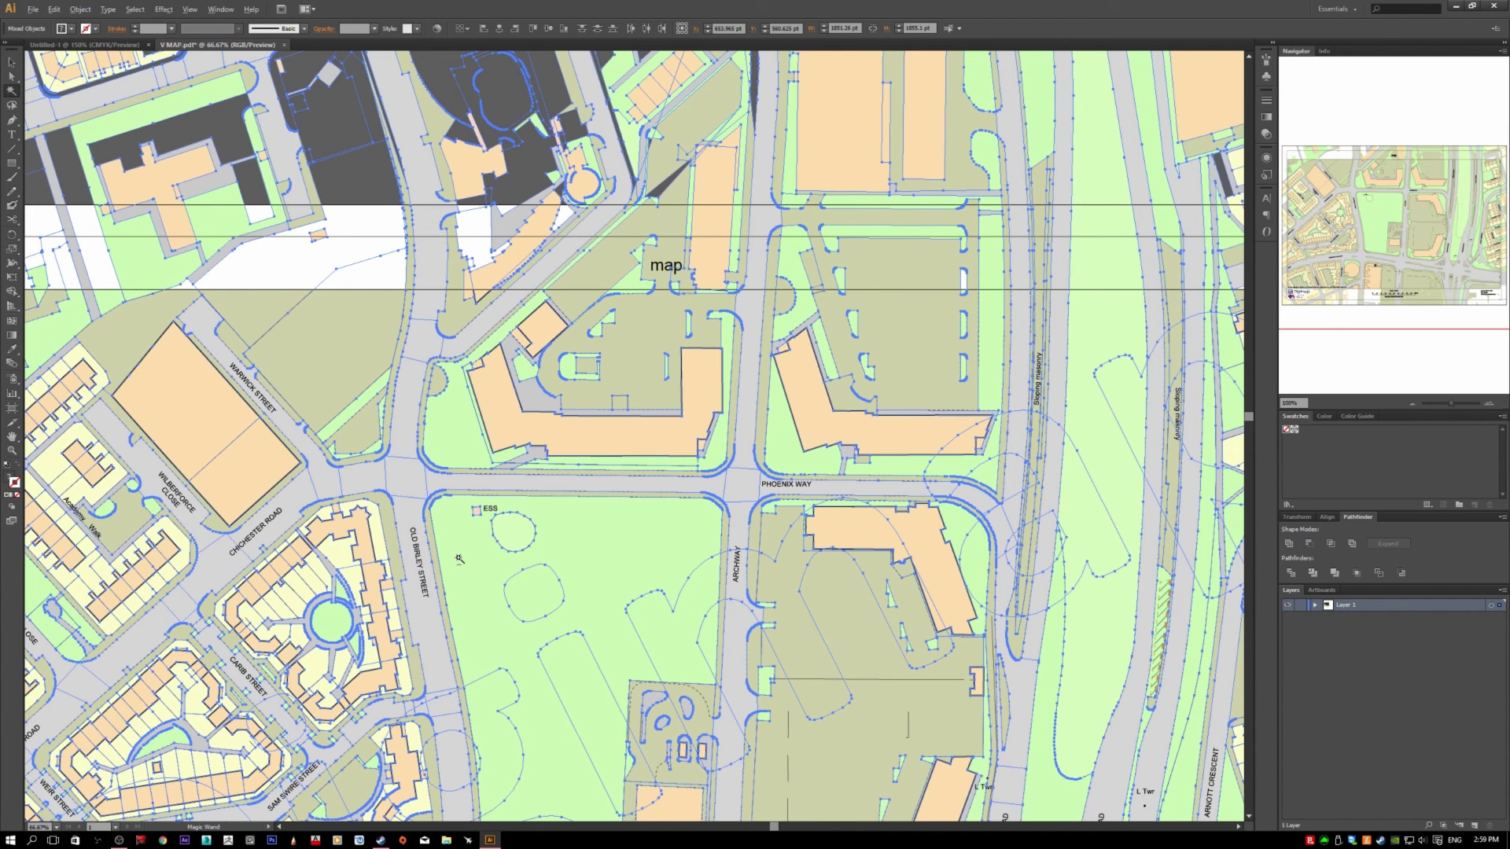
scroll(511, 566, "down", 1)
scroll(515, 569, "up", 2)
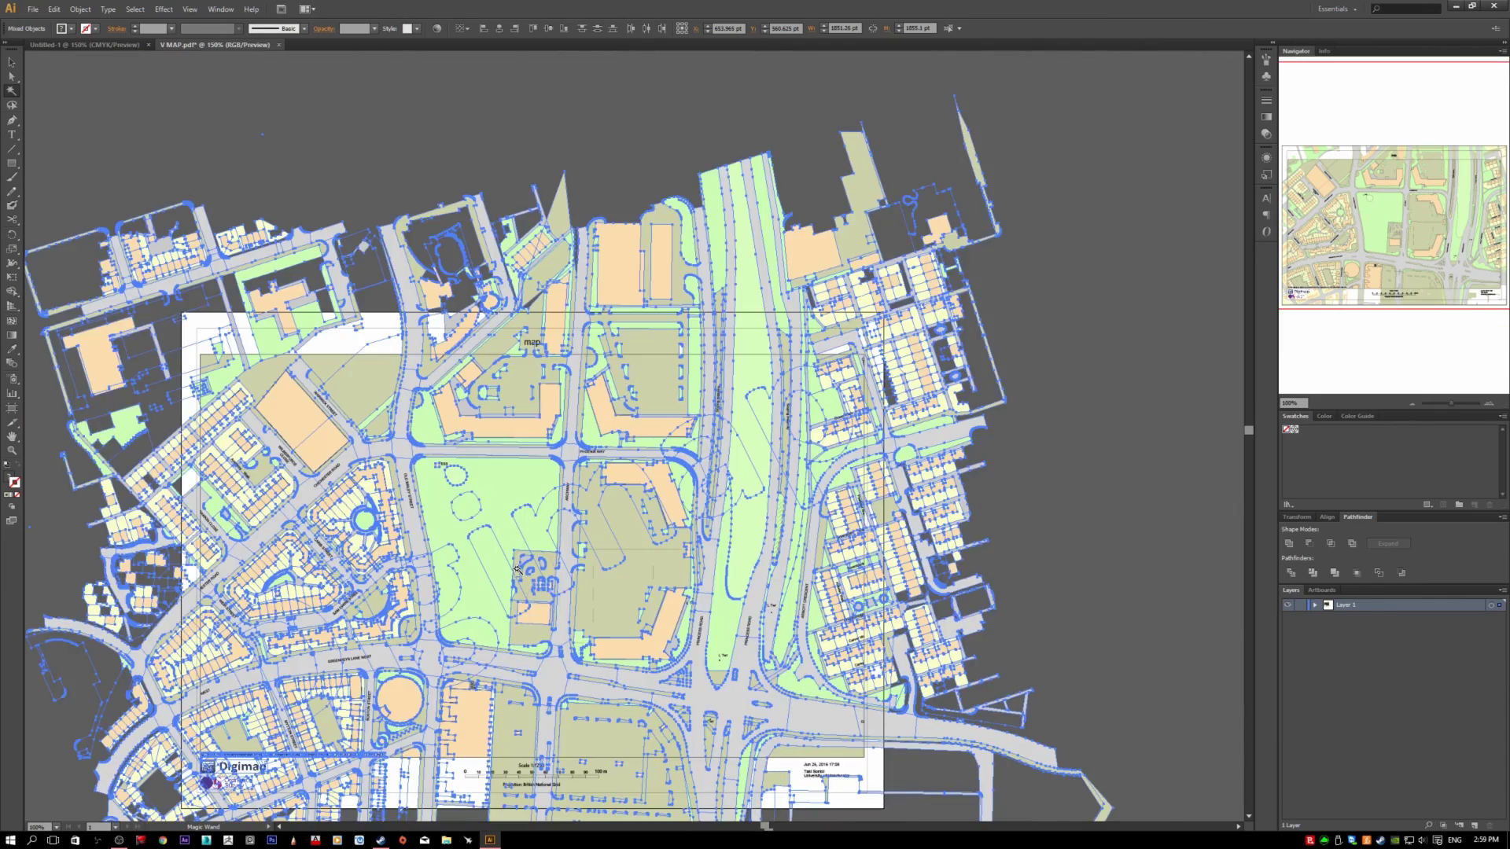
scroll(411, 490, "down", 2)
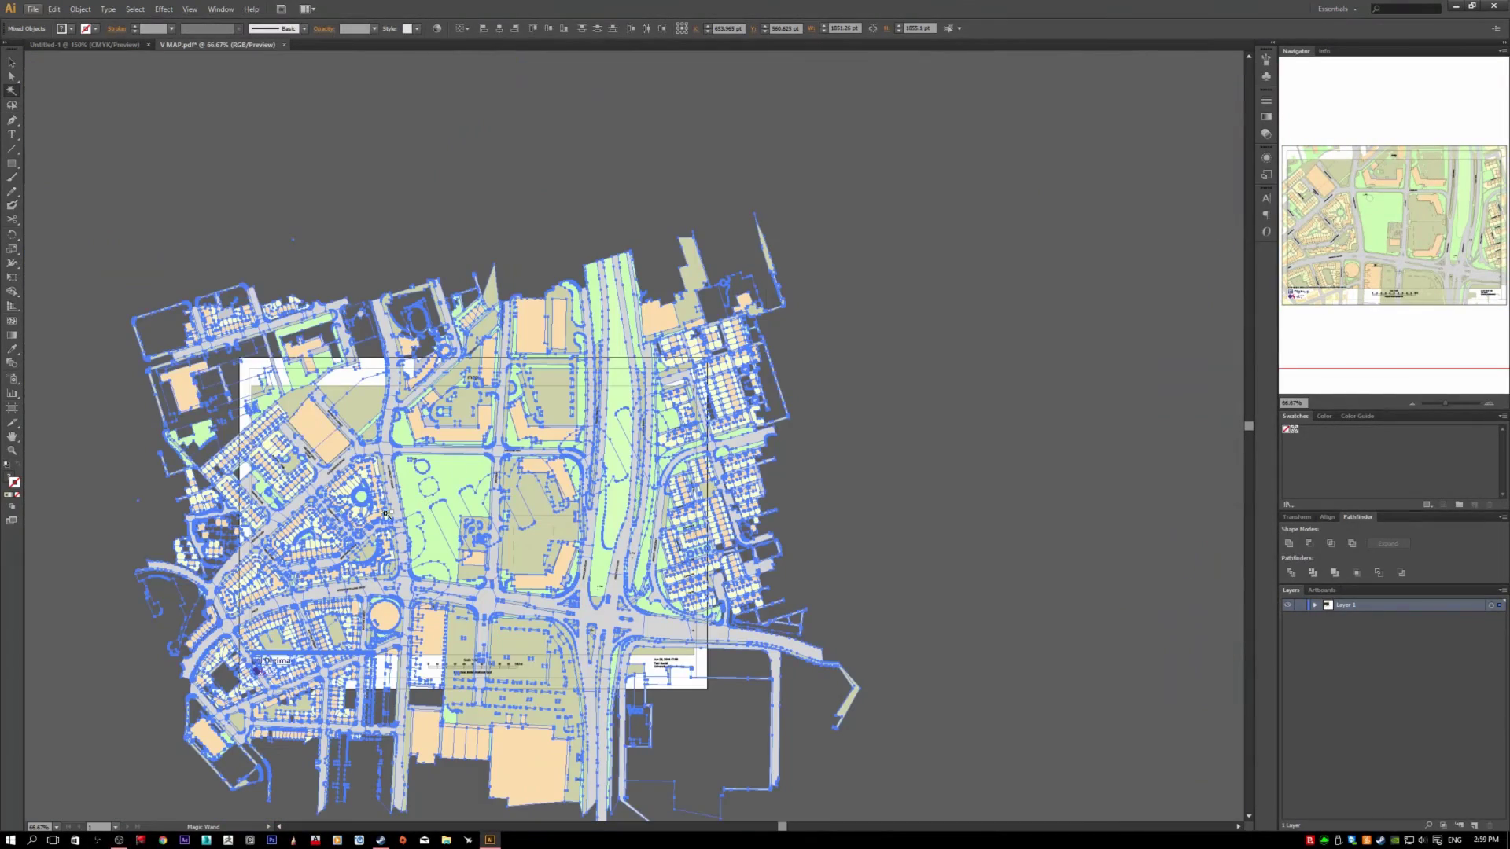
Step: Select all the map artwork, try moving it southeast, undo the move, and deselect everything
key("alt+v")
left_click(137, 447)
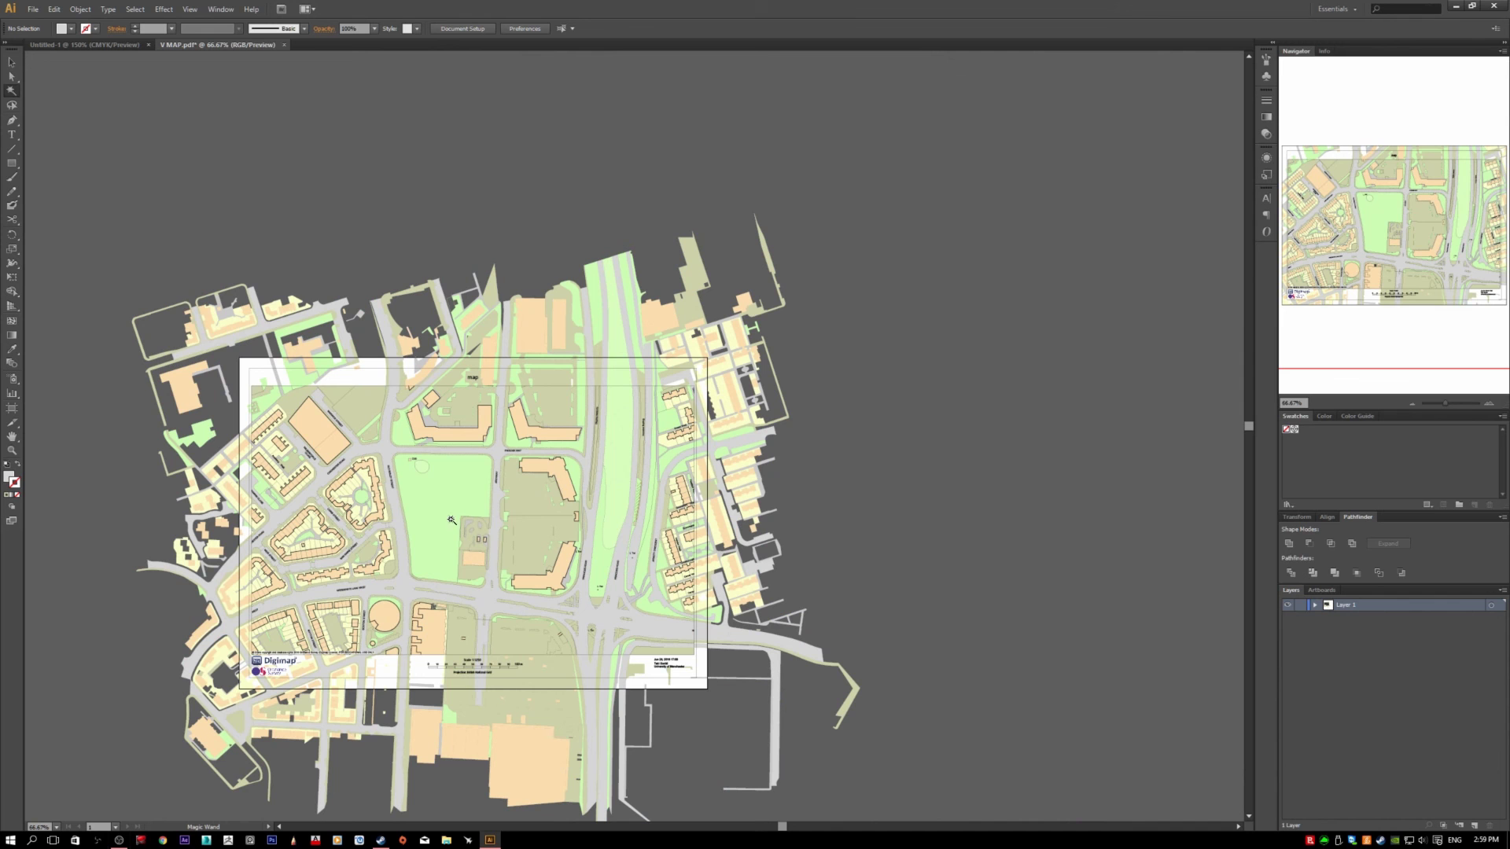
key("ctrl+a")
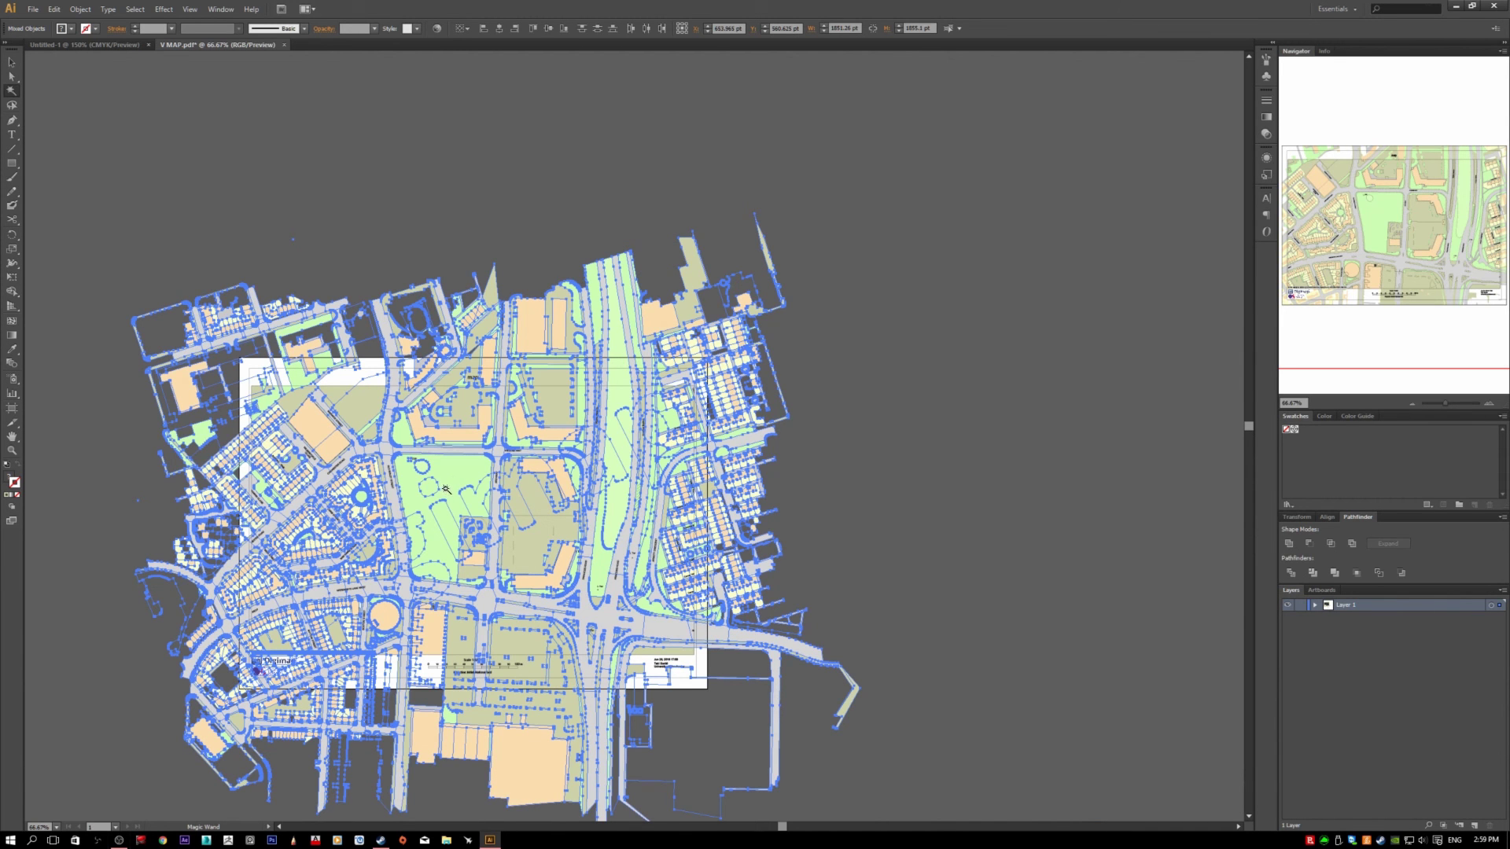
key("v")
left_click_drag(445, 489, 511, 529)
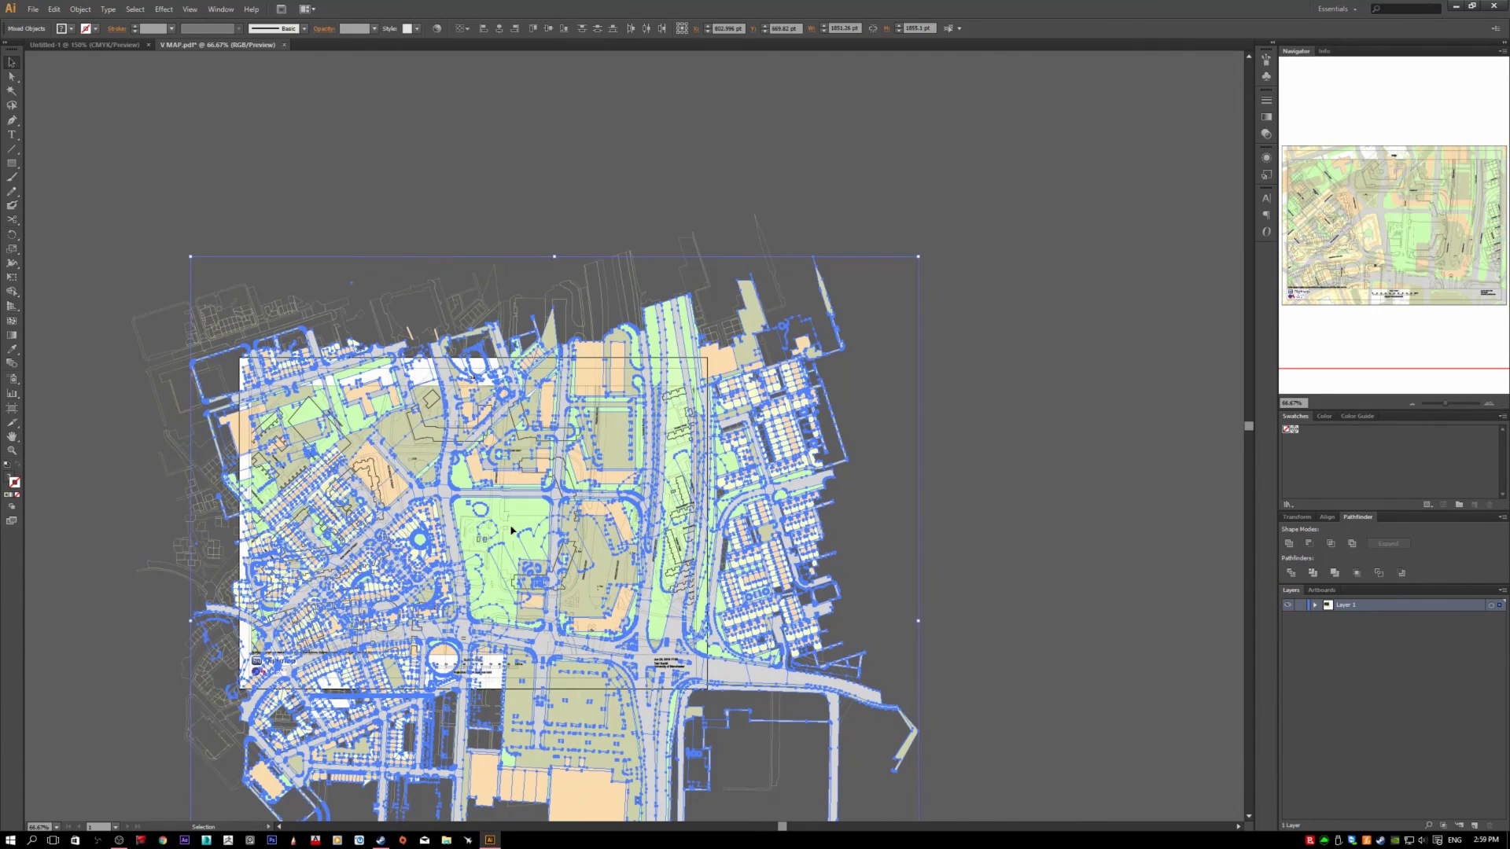
key("ctrl+z")
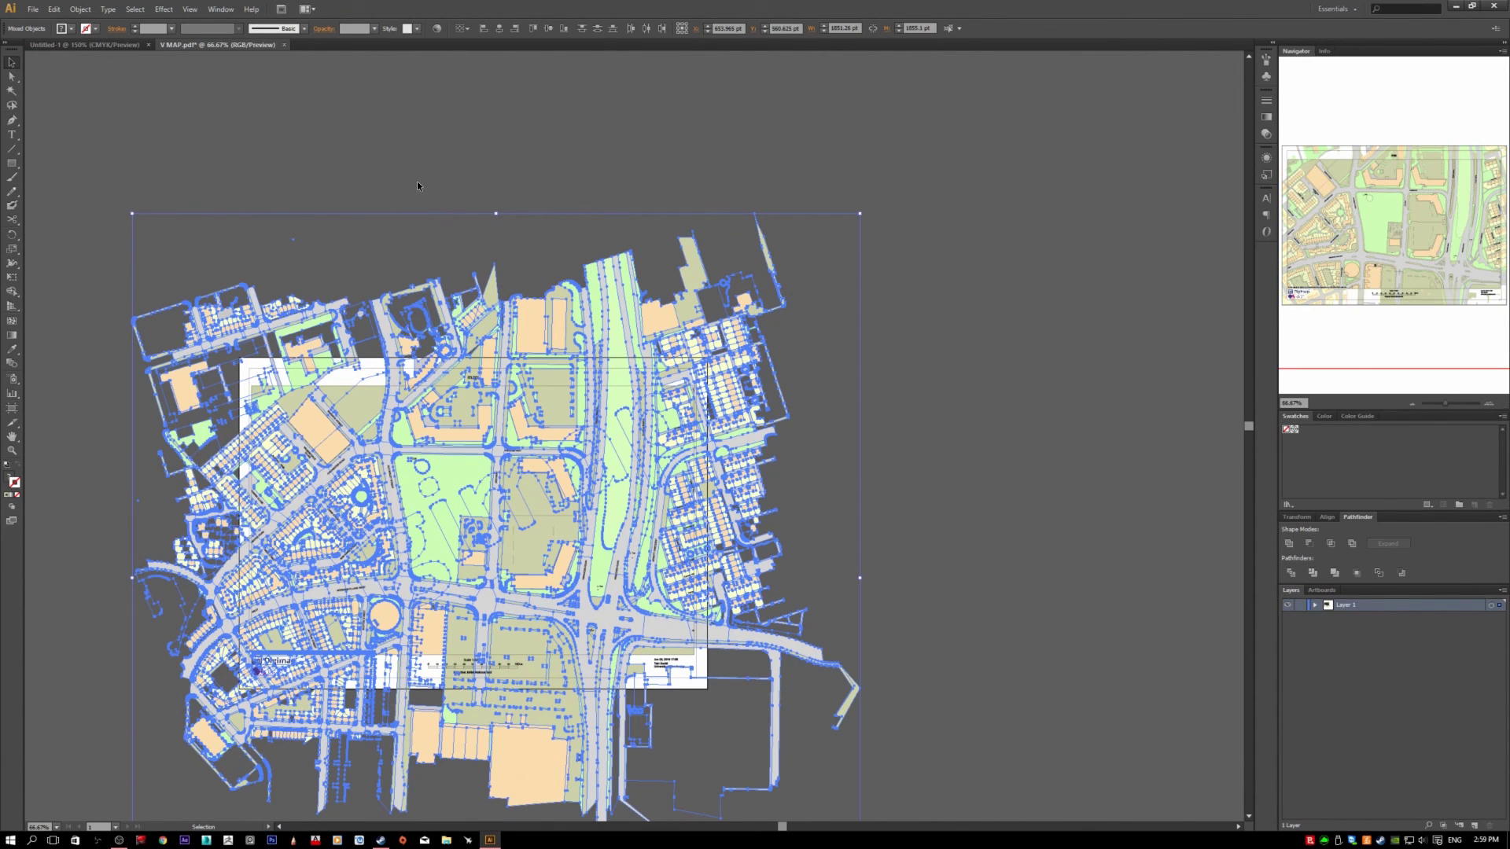
left_click(417, 177)
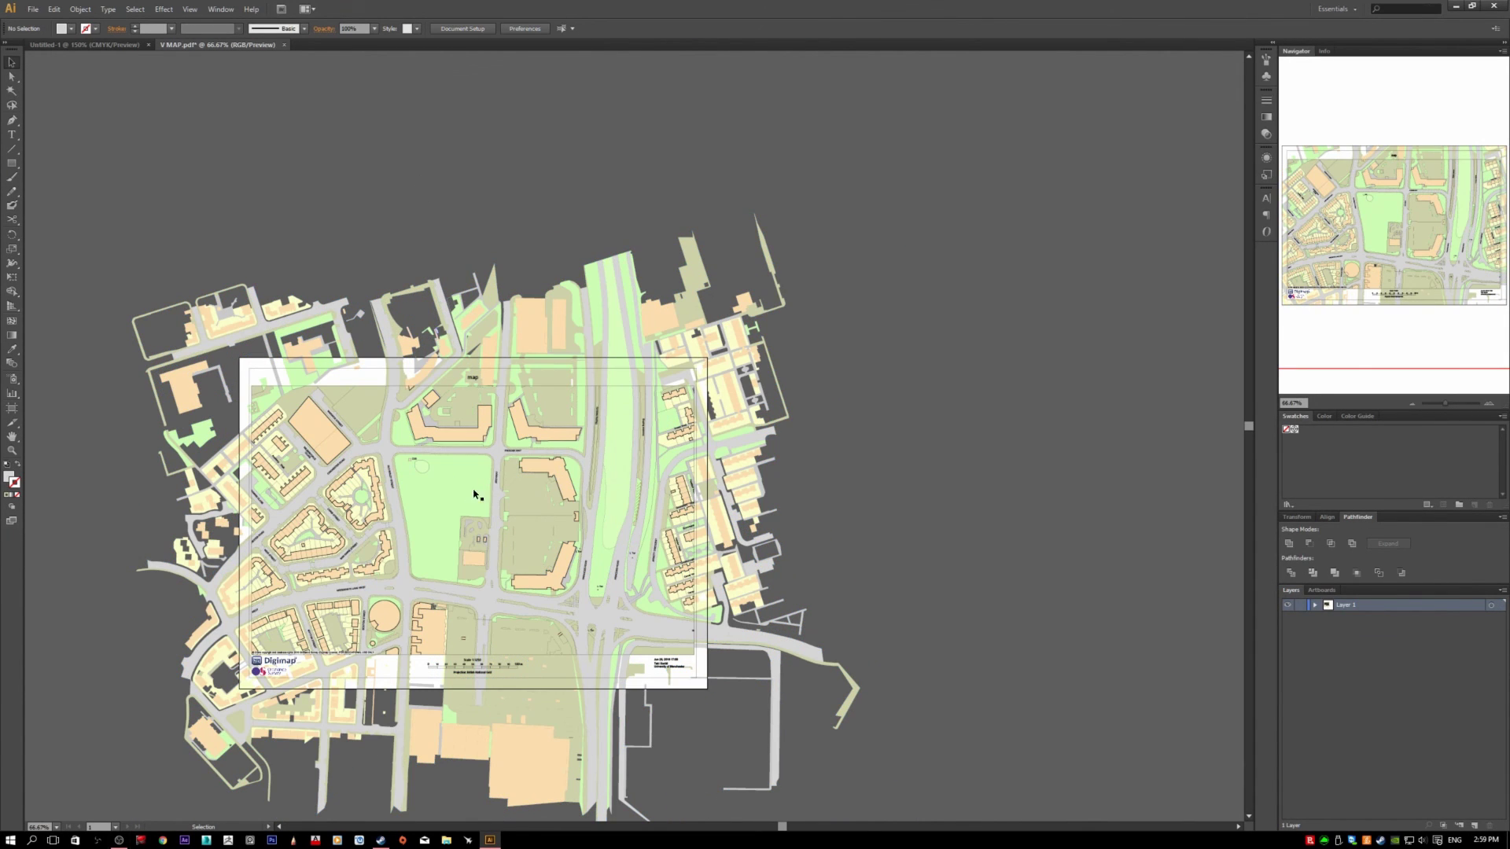
Step: Use the Magic Wand on the large green field south of Phoenix Way to select matching objects, and examine the selection up close
scroll(476, 496, "up", 1)
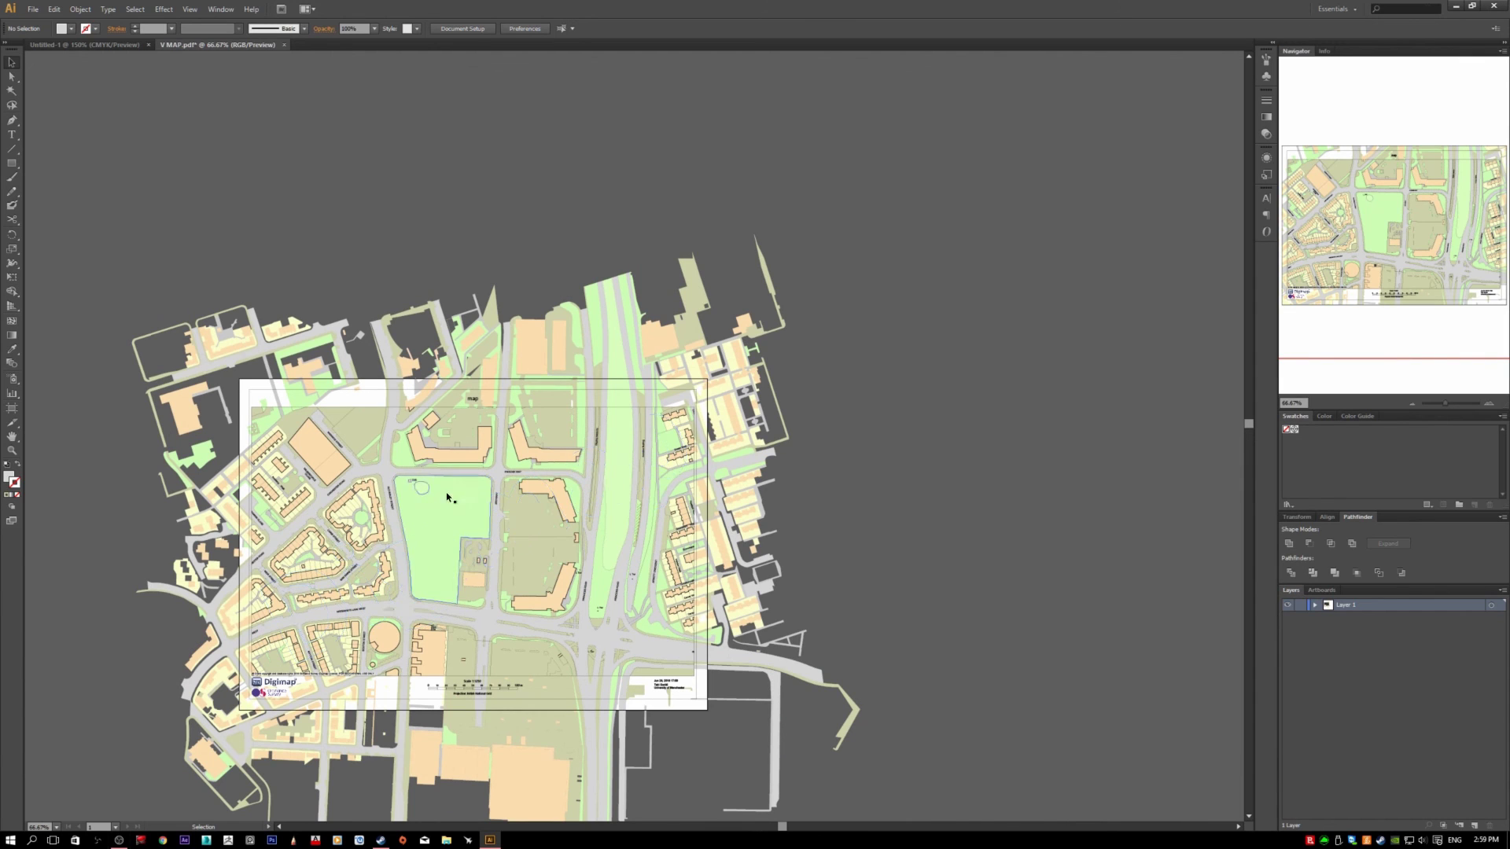
left_click(9, 90)
left_click(459, 489)
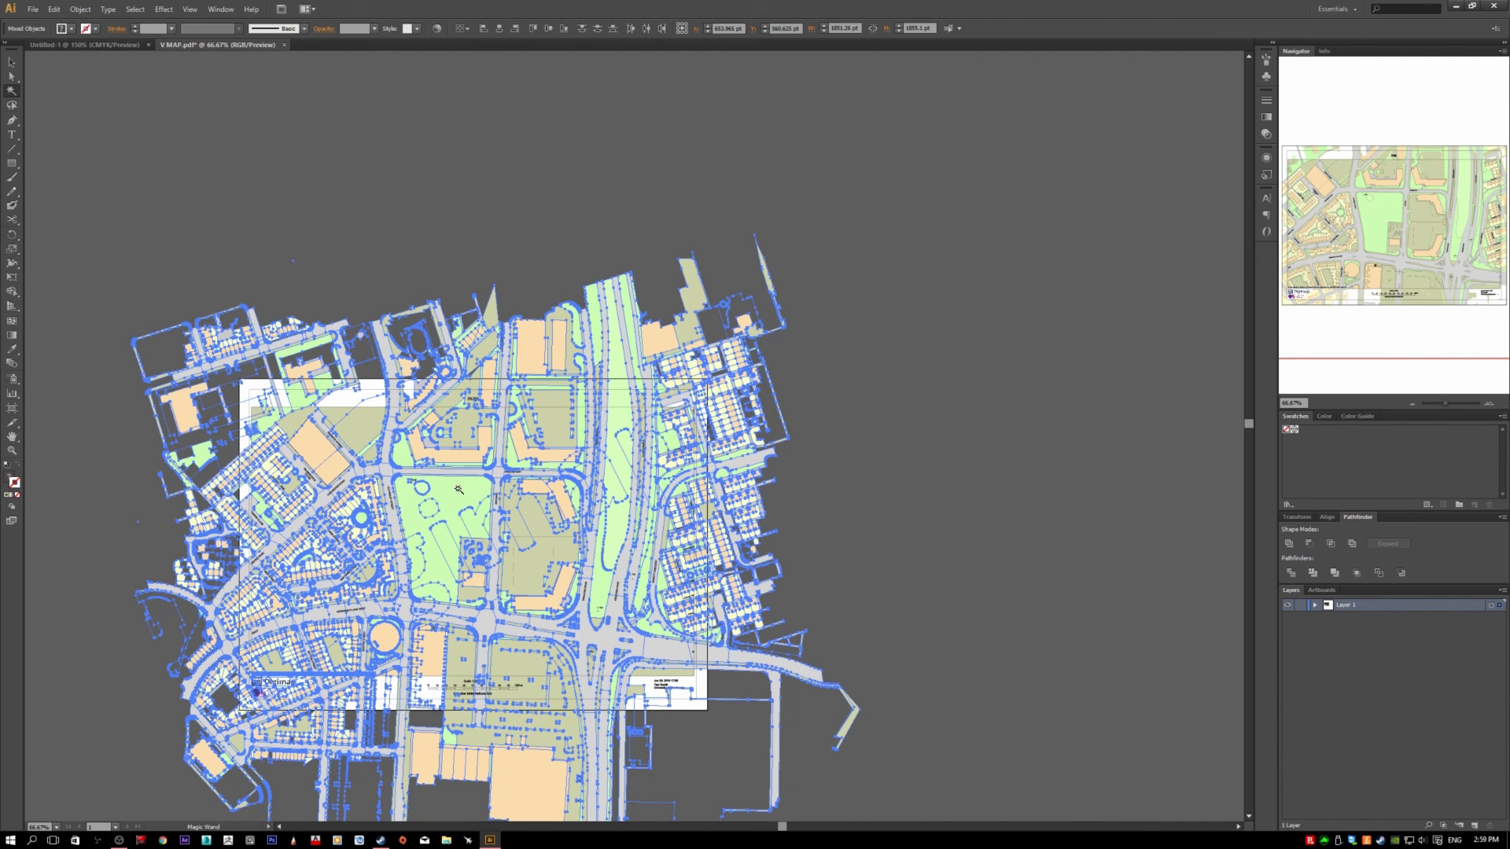
scroll(449, 429, "down", 1)
scroll(440, 448, "up", 3)
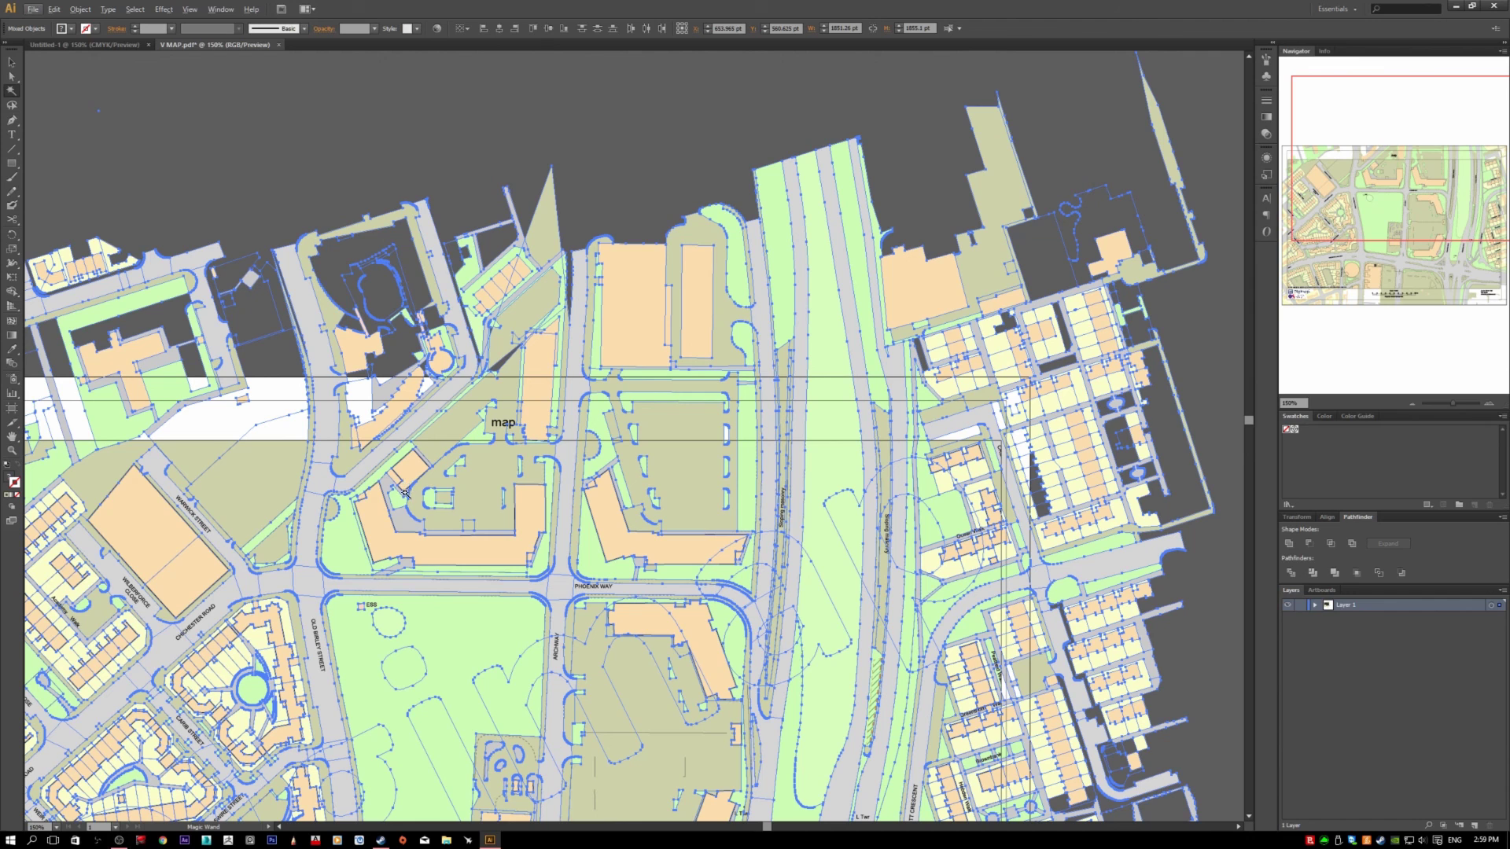
key("v")
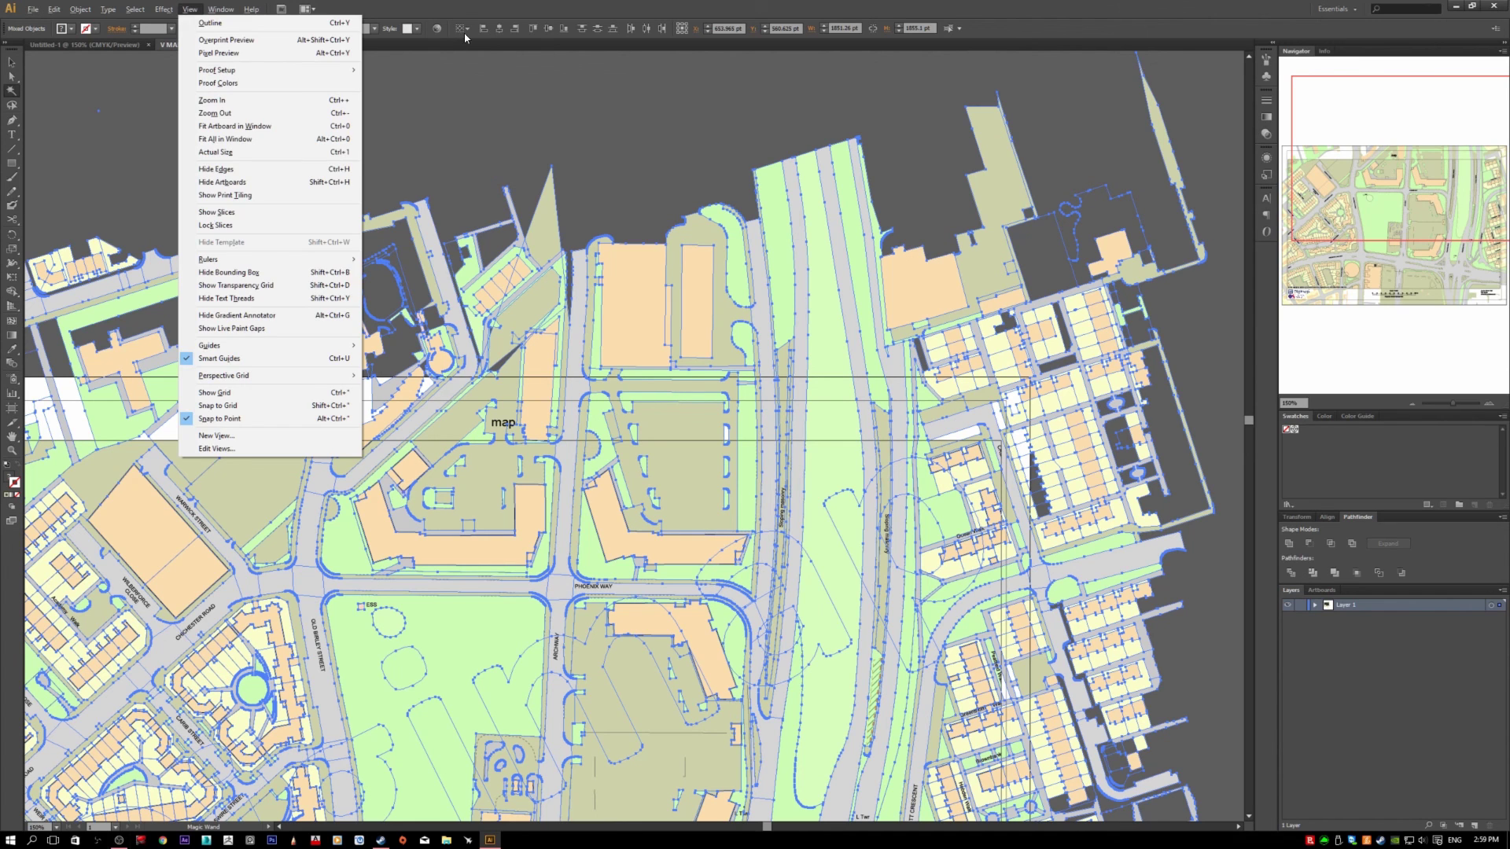
left_click(464, 9)
key("a")
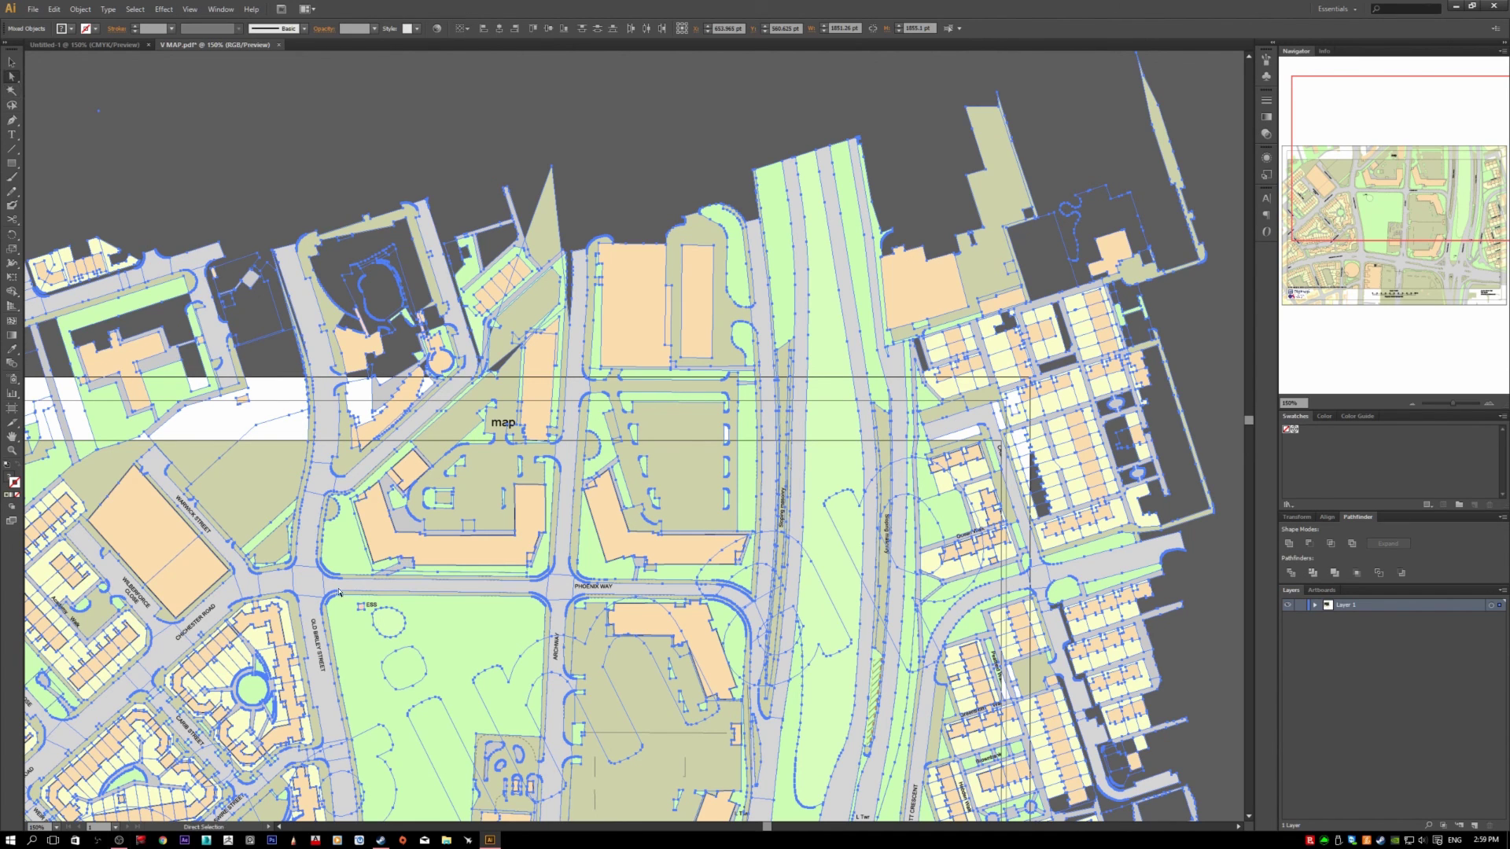
Step: Clear the matching-object selection and select only the large green field between Old Birley Street and Archway
left_click(278, 212)
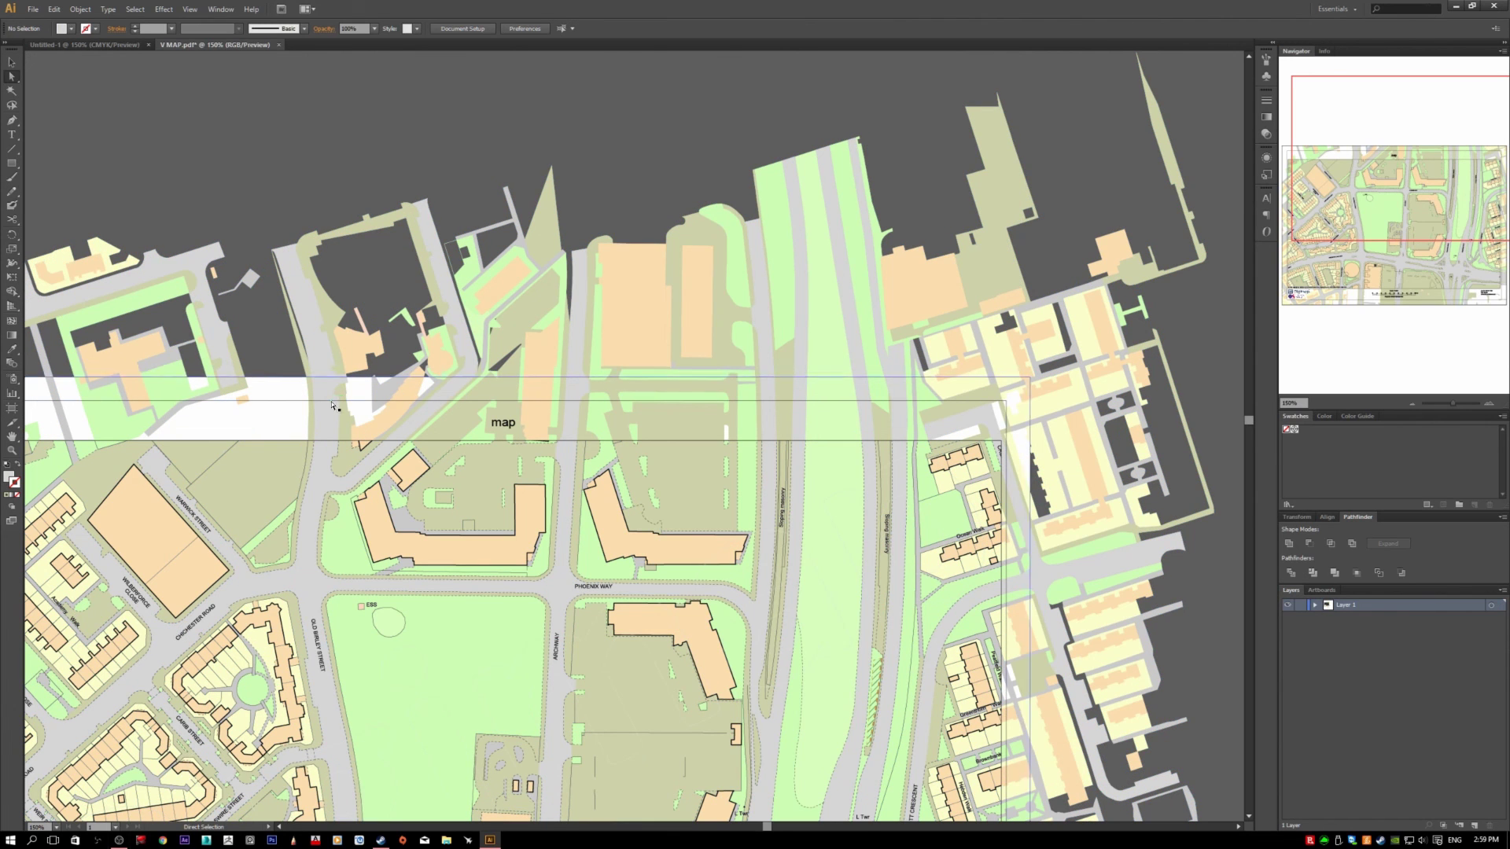
key("v")
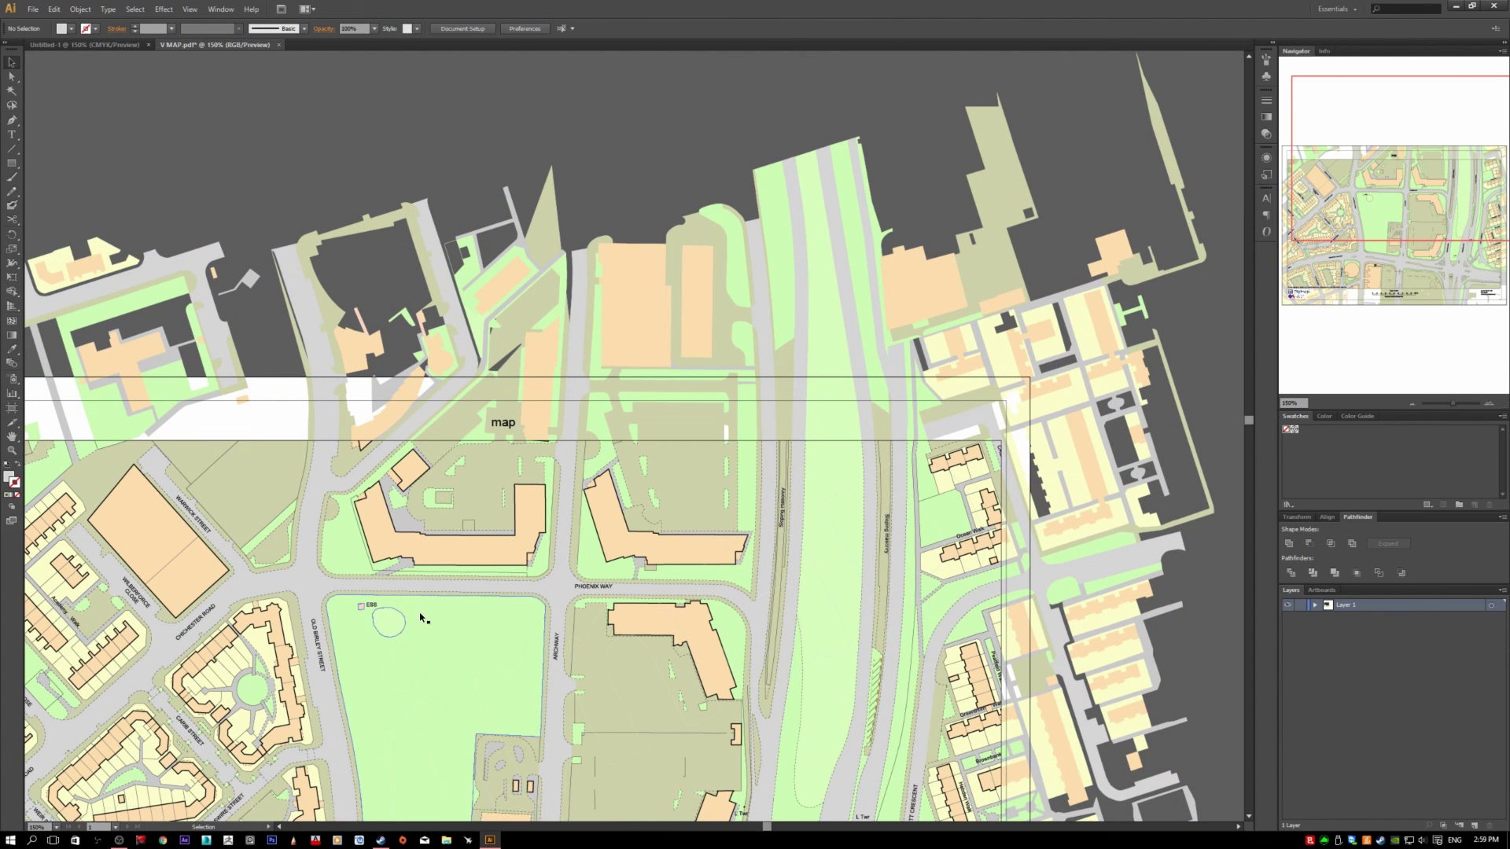
left_click(423, 615)
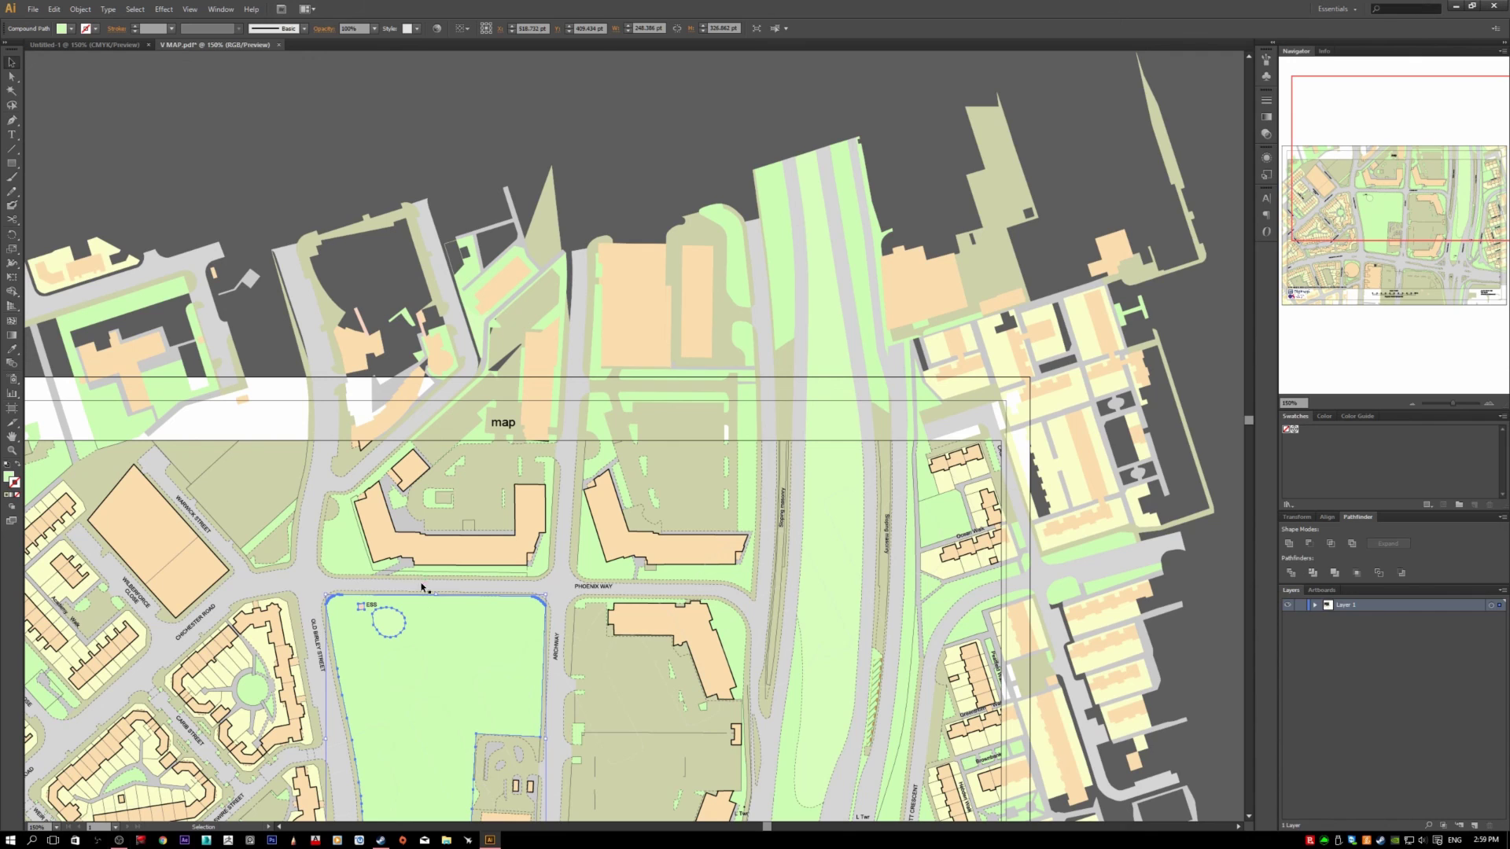
Step: Lasso the anchor points around the northern end of Old Birley Street, beyond the map frame, and switch to the Selection tool
left_click(13, 106)
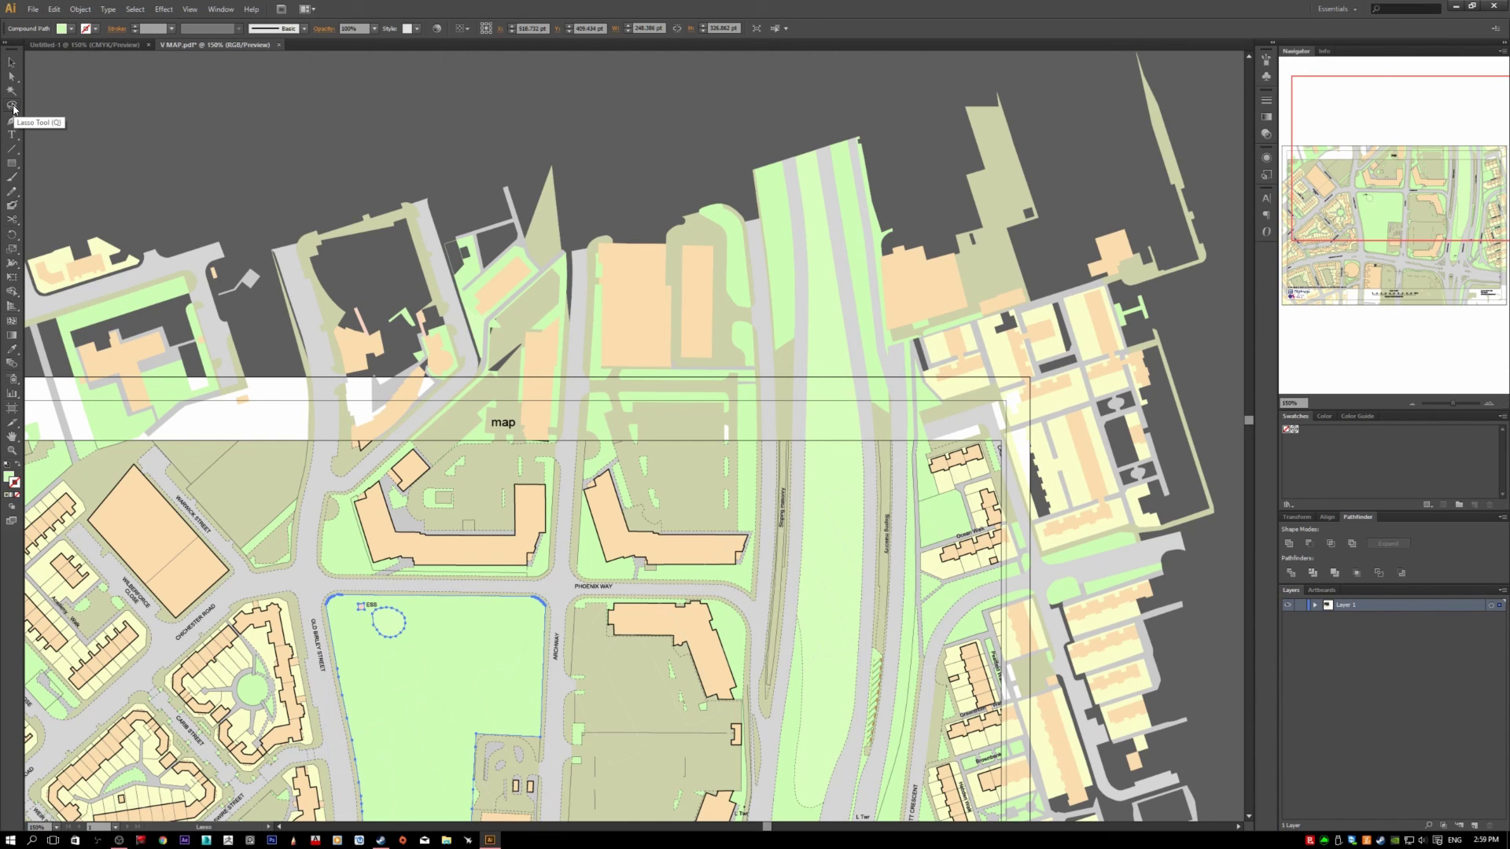
left_click_drag(268, 250, 304, 47)
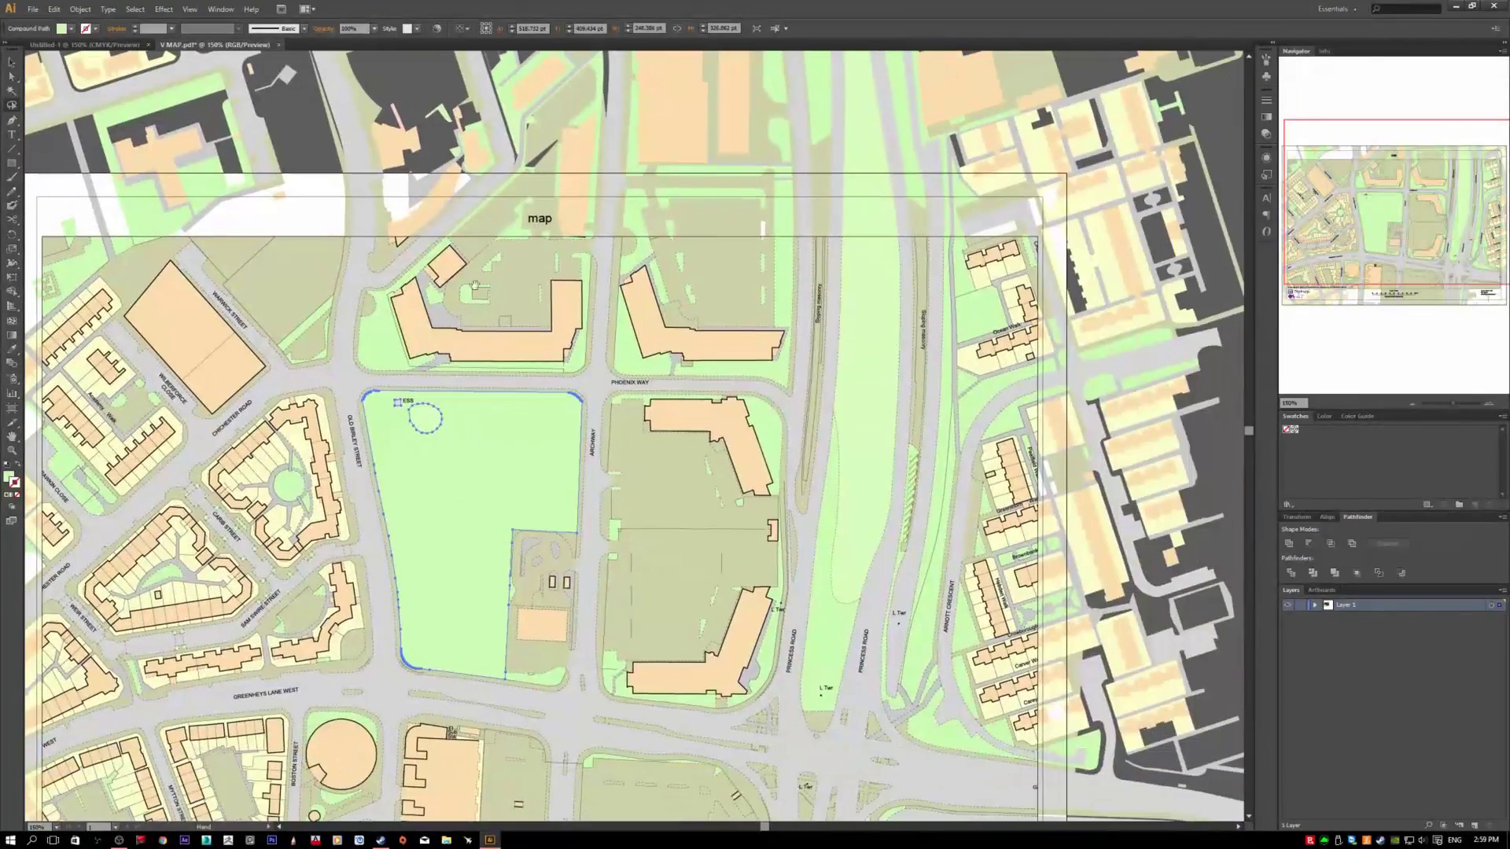
left_click_drag(475, 285, 444, 334)
left_click_drag(367, 296, 398, 405)
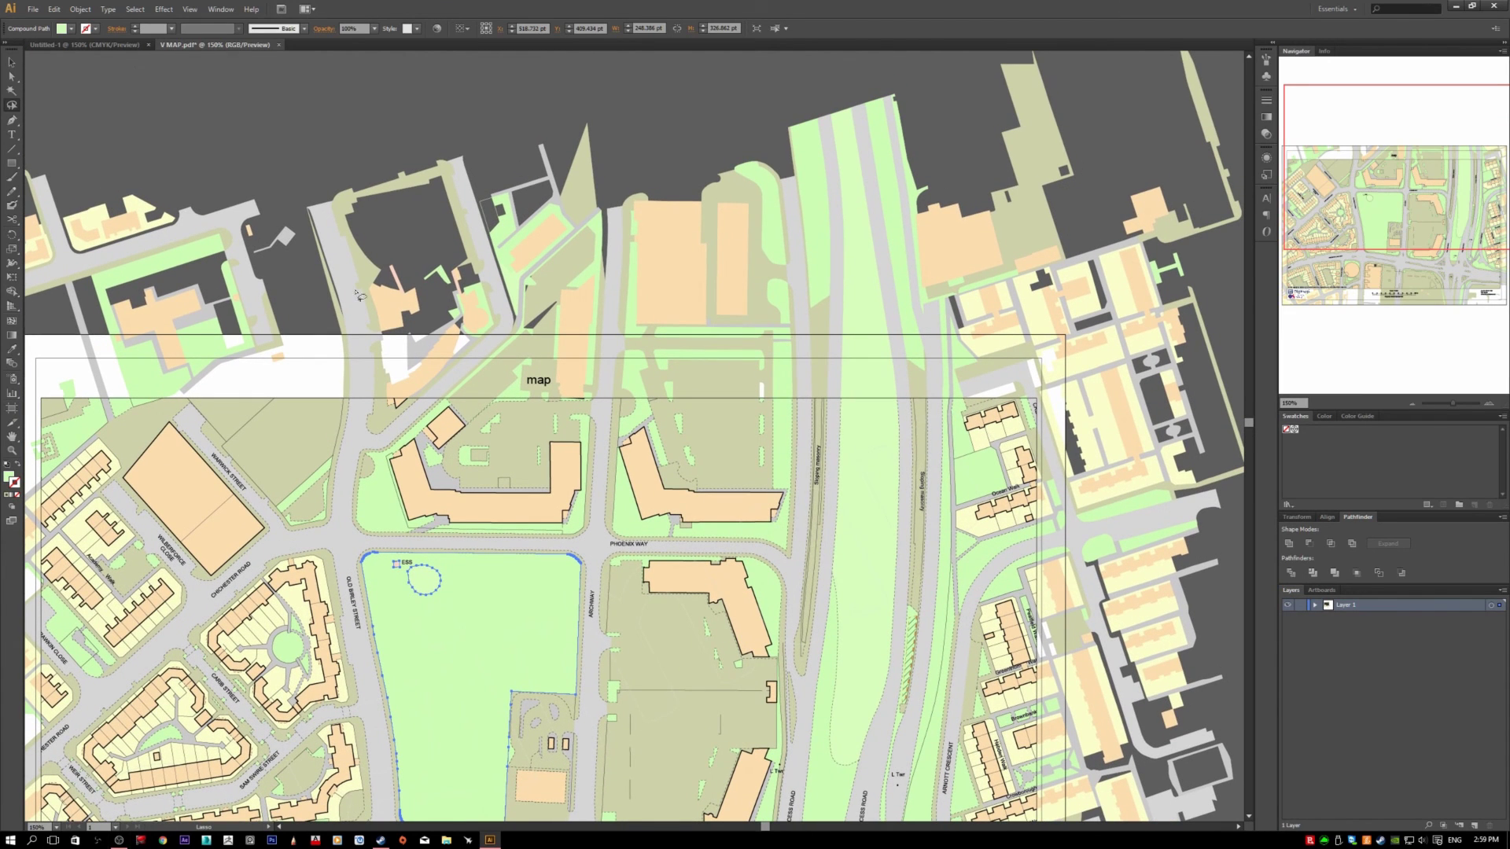
mouse_move(357, 154)
left_mouse_down()
mouse_move(357, 339)
mouse_move(270, 236)
mouse_move(355, 155)
left_mouse_up()
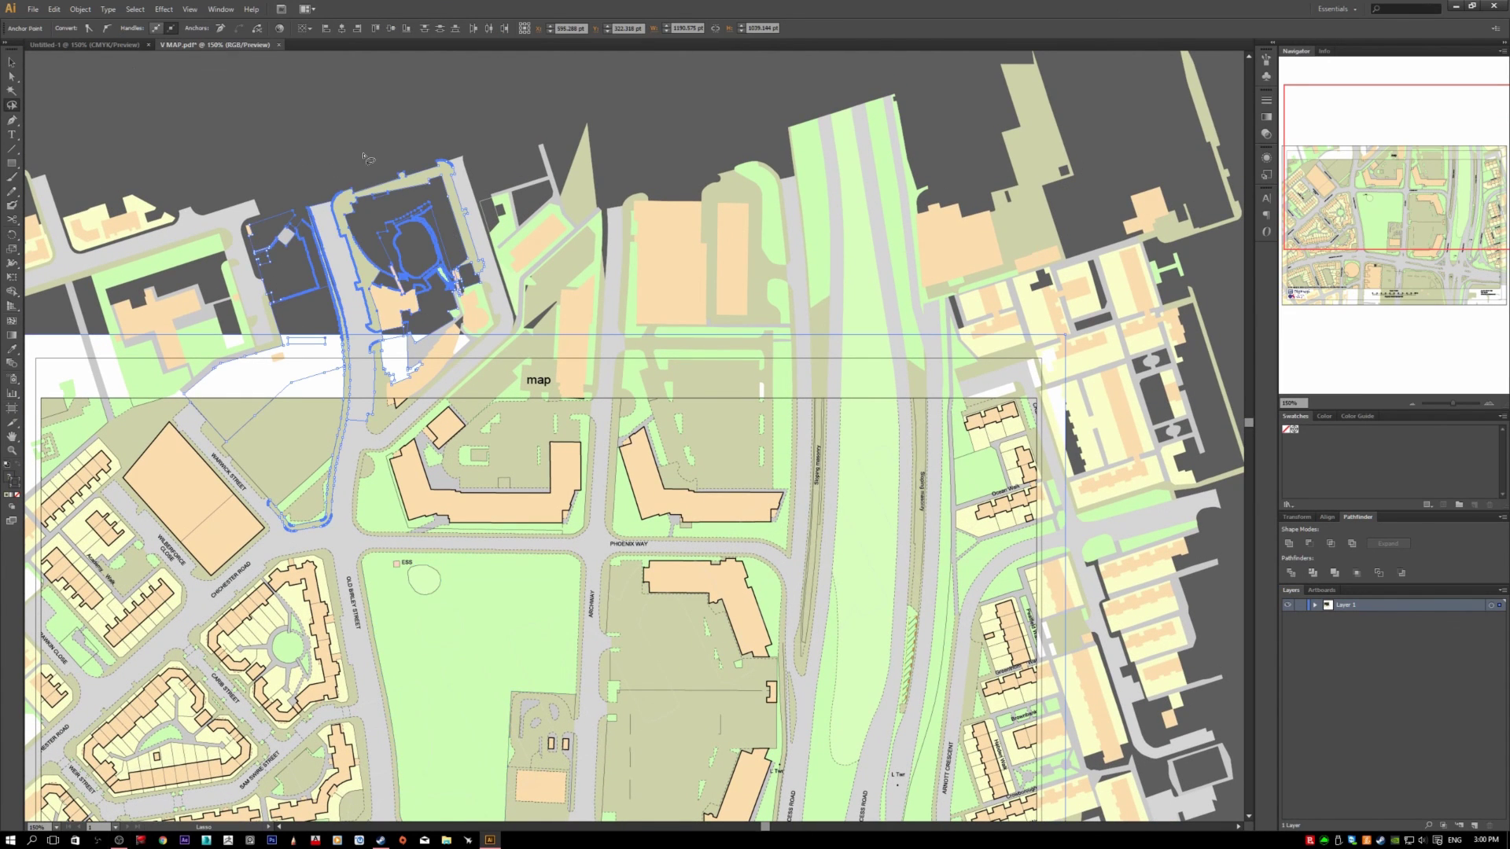
scroll(312, 332, "up", 2)
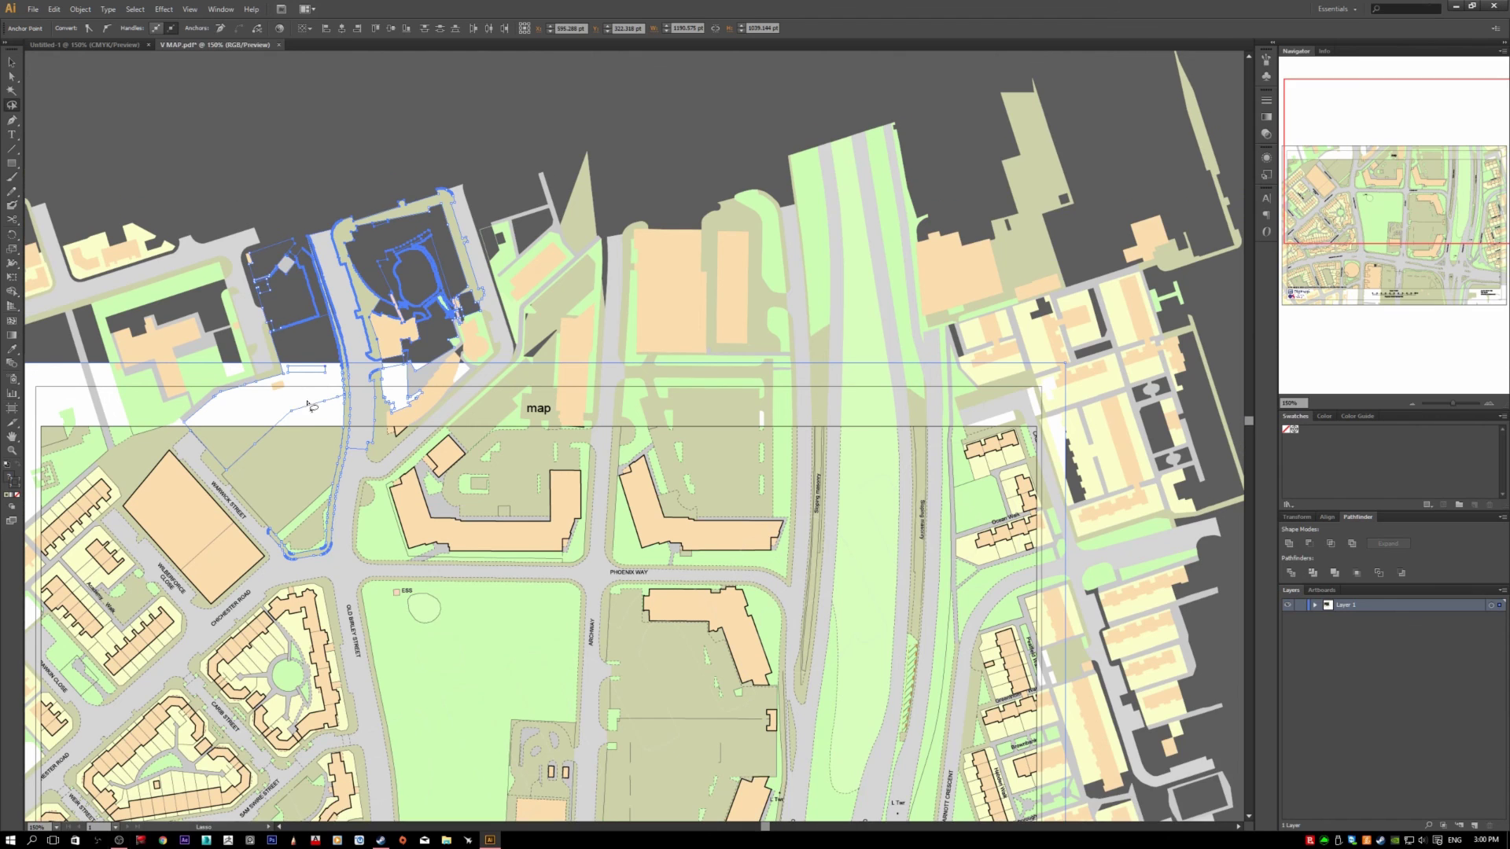
scroll(360, 314, "up", 1)
key("v")
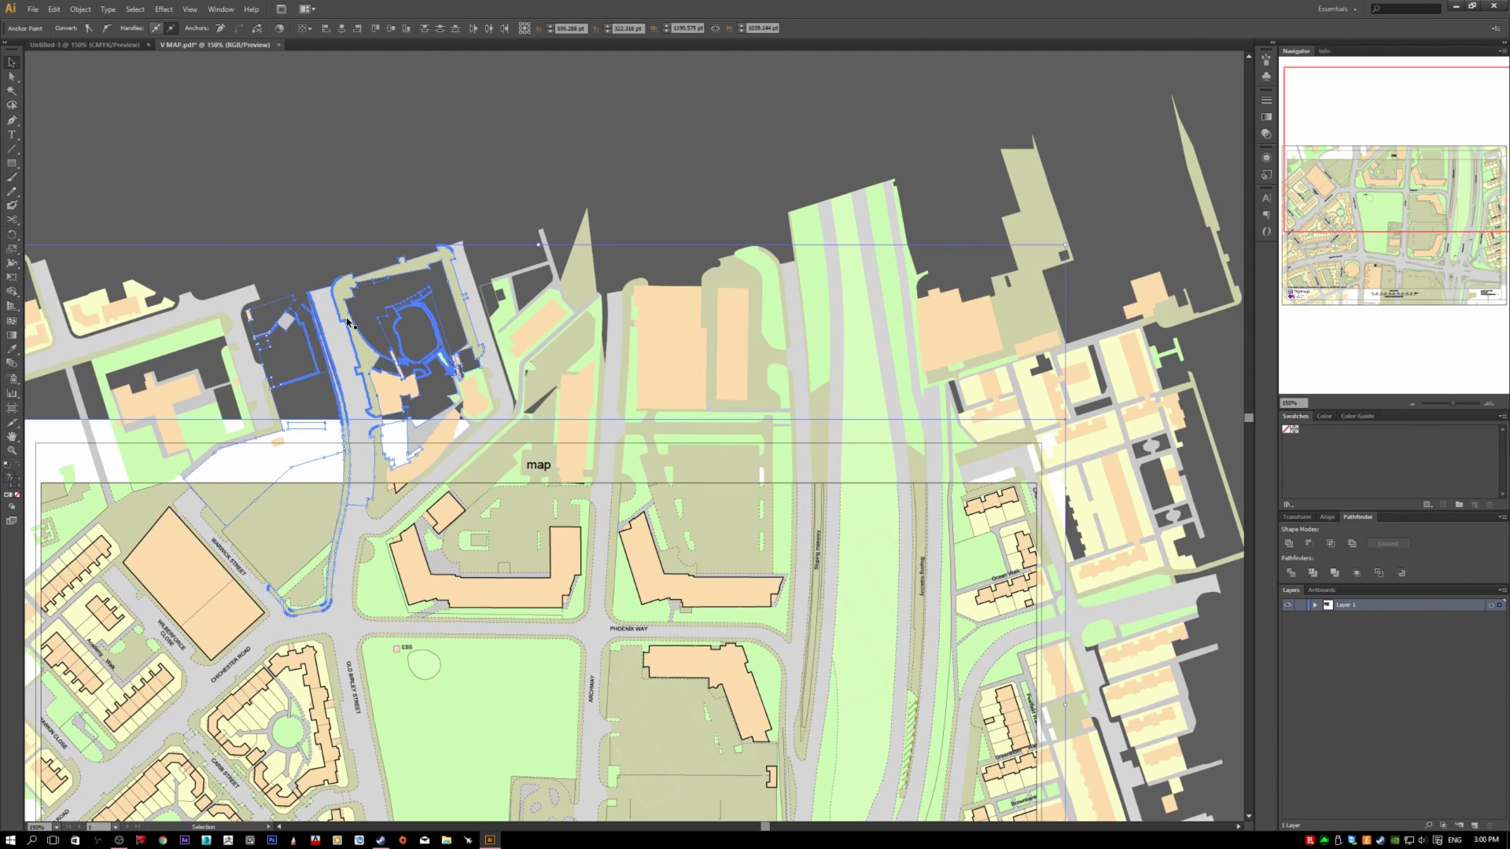